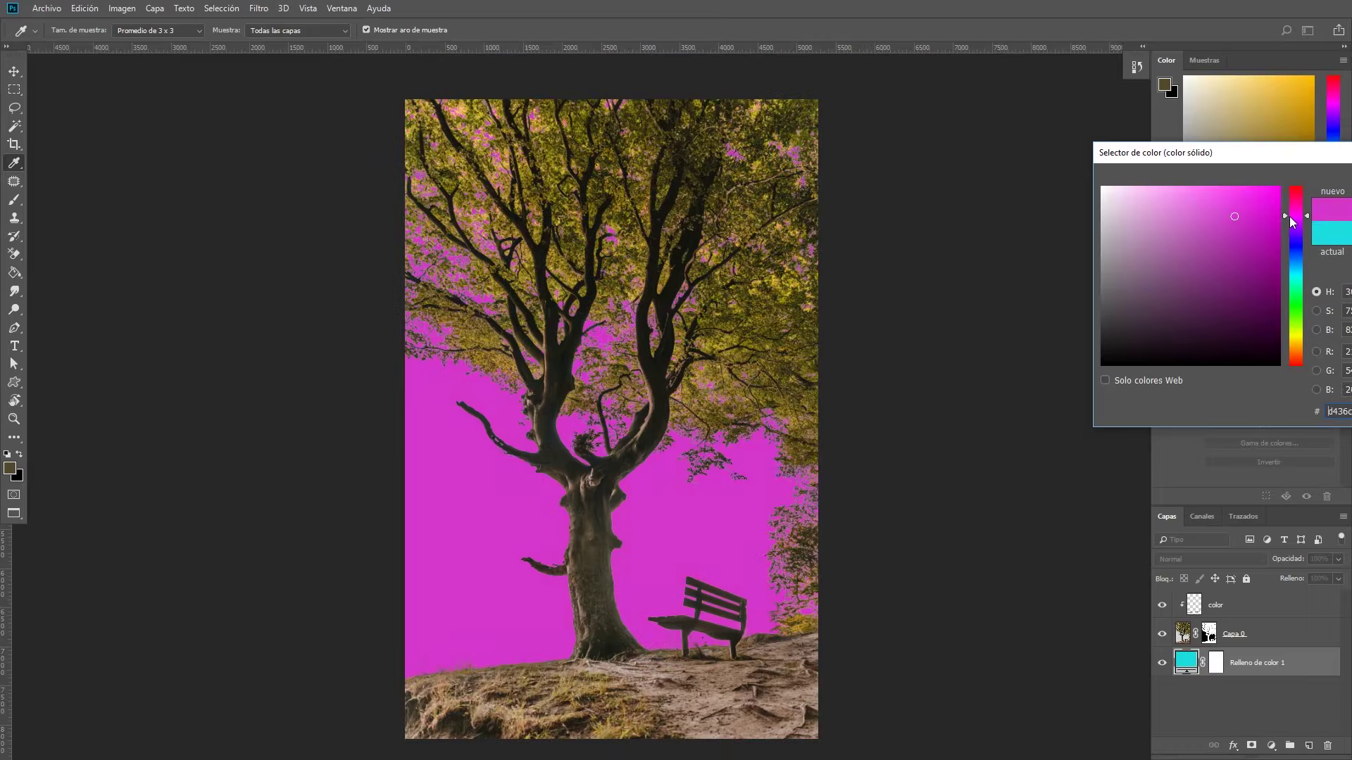
# Step: Open the tree-and-bench colour photo so it sits as the single Fondo background layer
pyautogui.moveTo(1290, 217); pyautogui.dragTo(1300, 293)
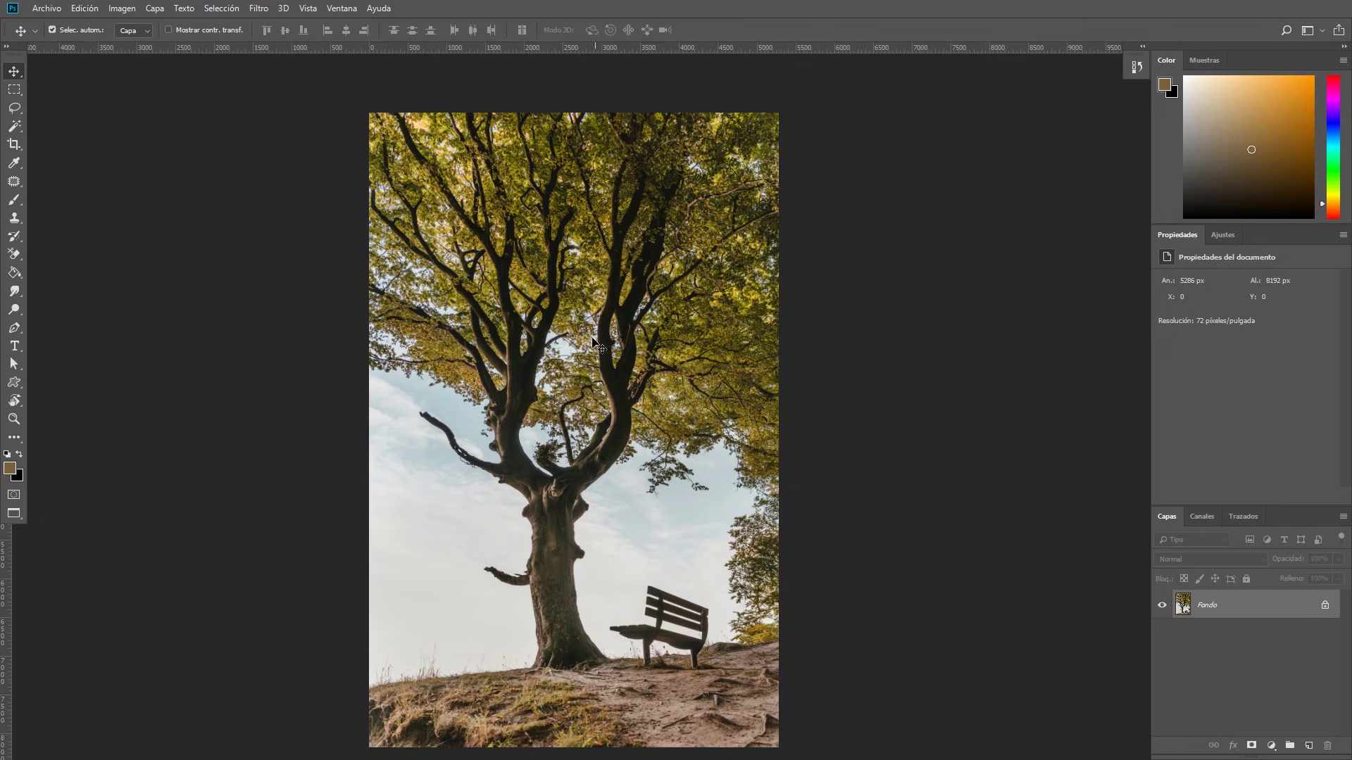
pyautogui.scroll(2, 566, 332)
pyautogui.scroll(2, 559, 334)
pyautogui.scroll(2, 554, 336)
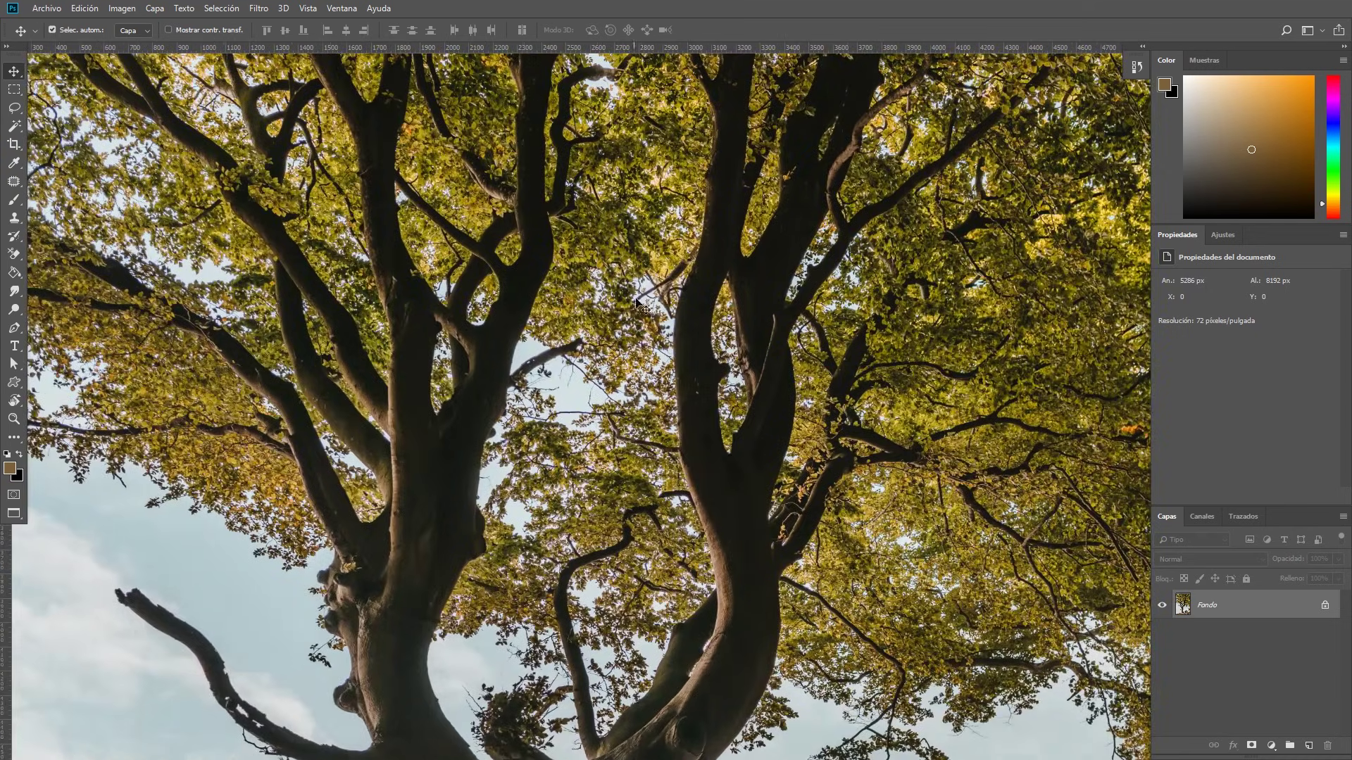
pyautogui.scroll(2, 617, 427)
pyautogui.scroll(2, 604, 442)
pyautogui.scroll(2, 591, 458)
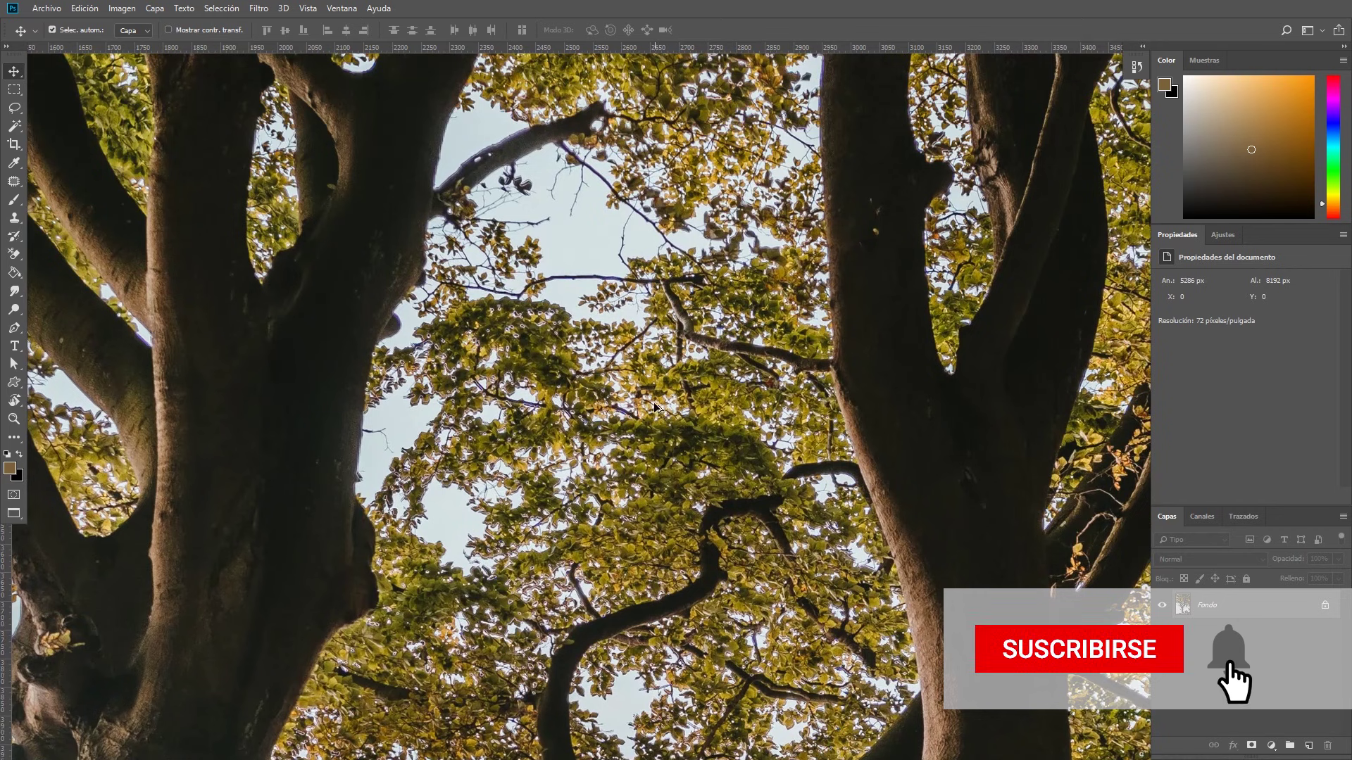
pyautogui.scroll(-3, 647, 403)
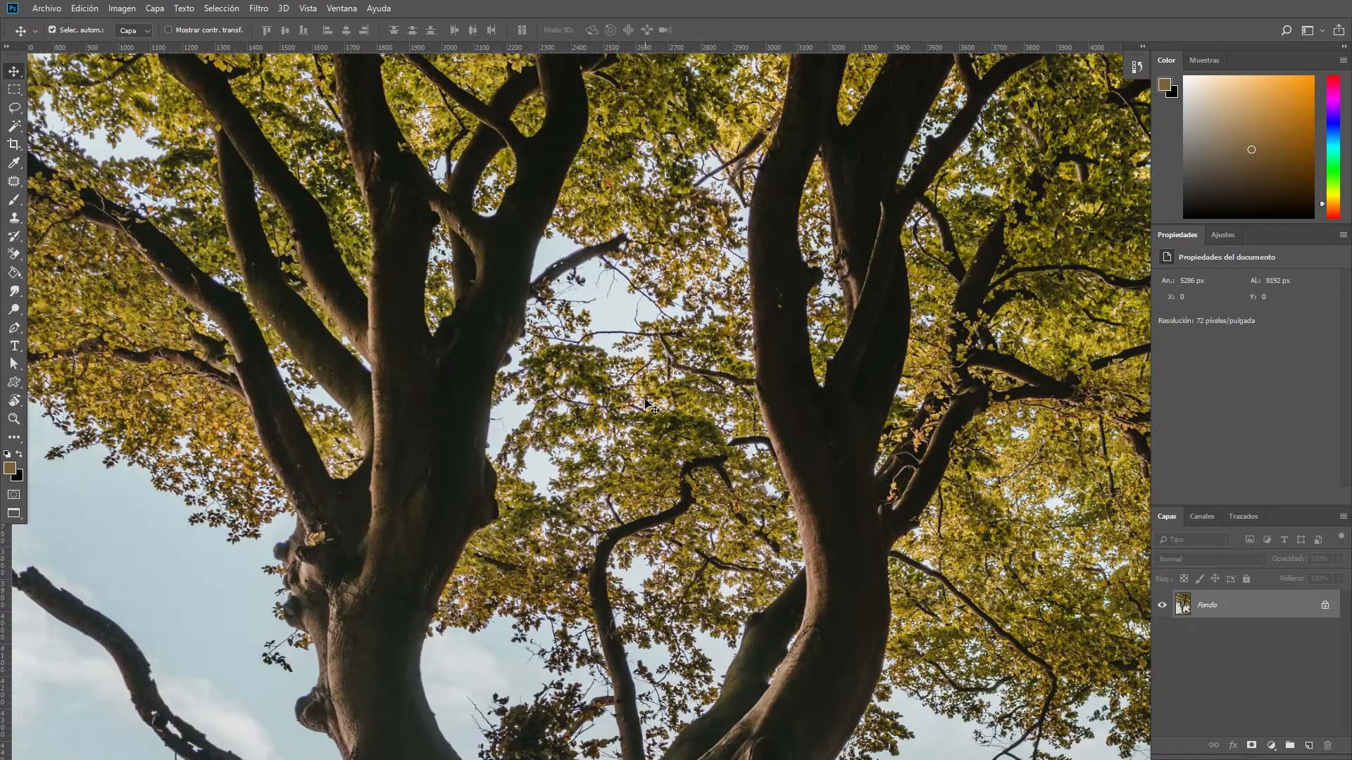
pyautogui.scroll(-1, 647, 402)
pyautogui.moveTo(378, 416); pyautogui.dragTo(448, 485)
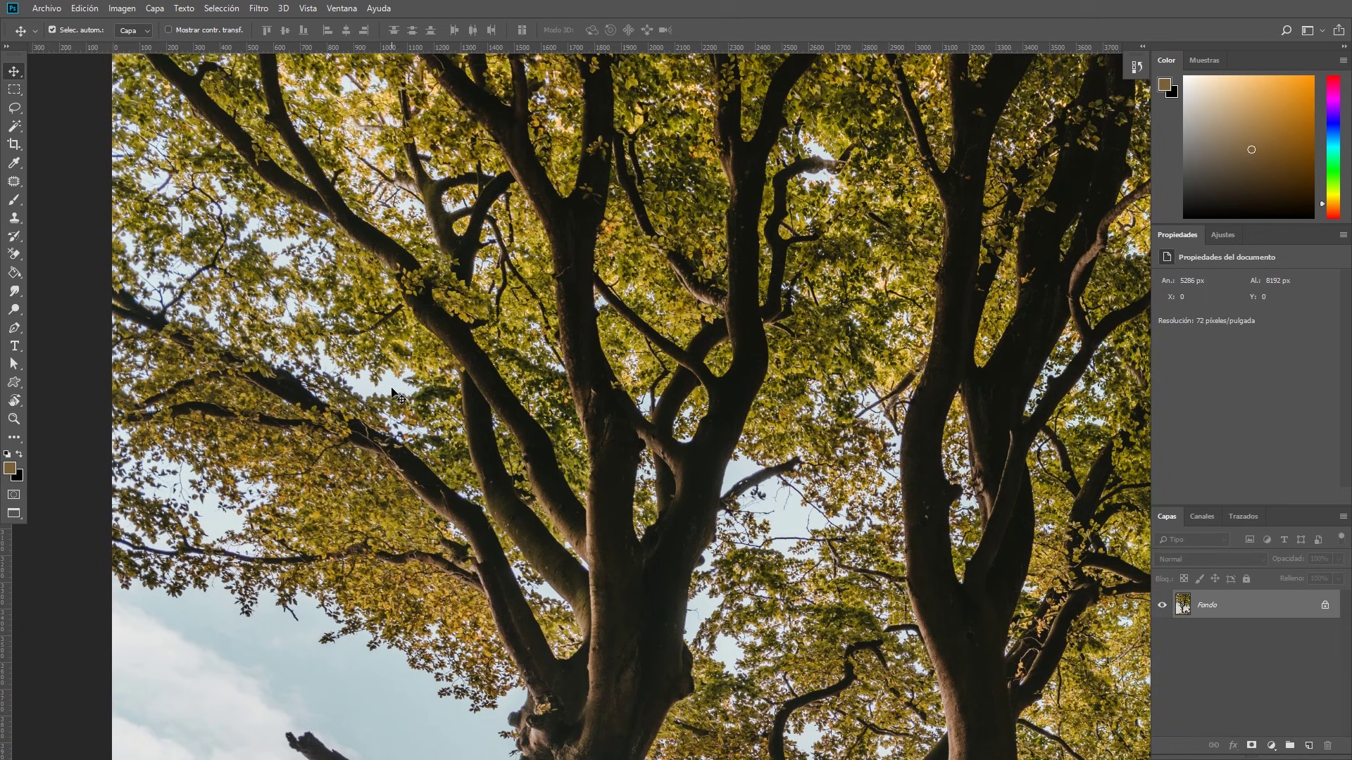
pyautogui.scroll(-3, 392, 392)
pyautogui.scroll(-1, 392, 391)
pyautogui.moveTo(702, 482)
pyautogui.mouseDown()
pyautogui.moveTo(561, 335)
pyautogui.moveTo(563, 364)
pyautogui.mouseUp()
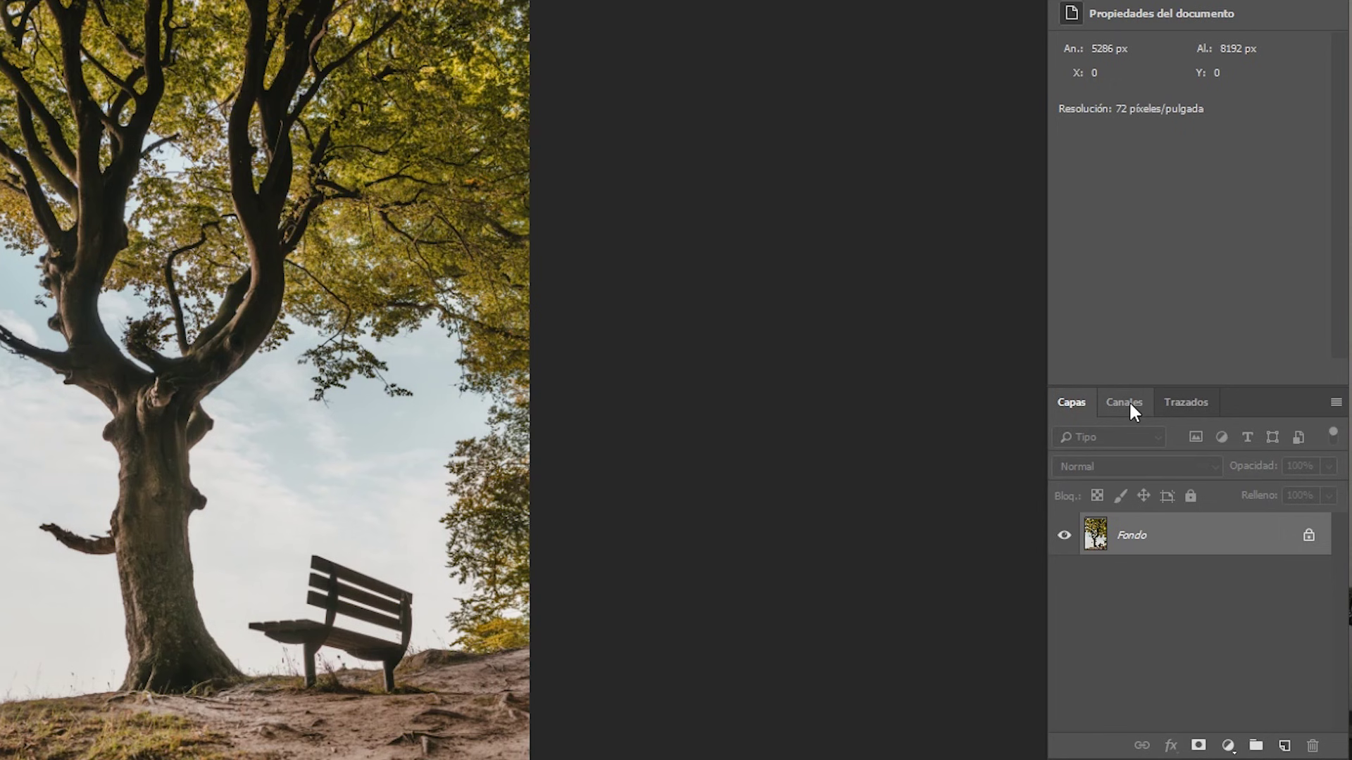
# Step: Compare the Rojo, Verde and Azul channels in Canales, ending on the high-contrast Azul
pyautogui.click(1129, 408)
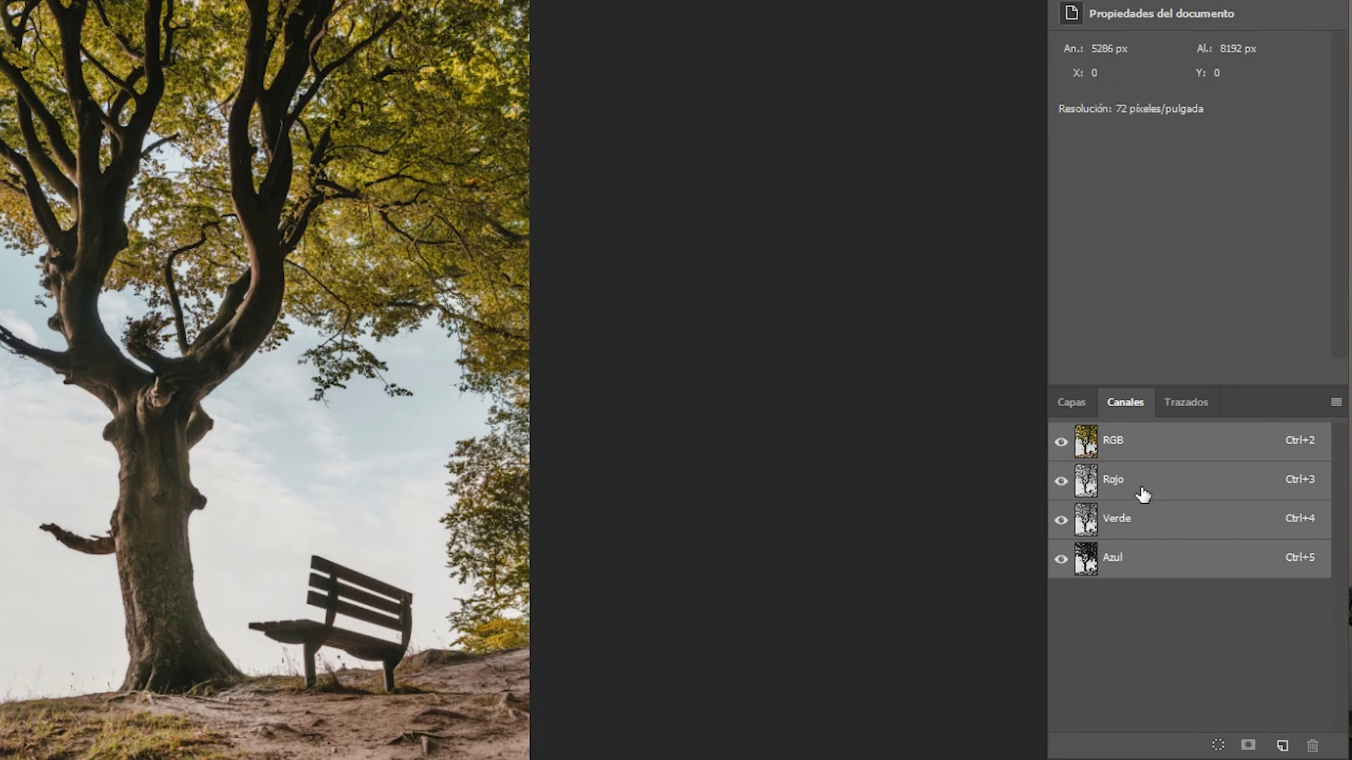
pyautogui.click(1170, 489)
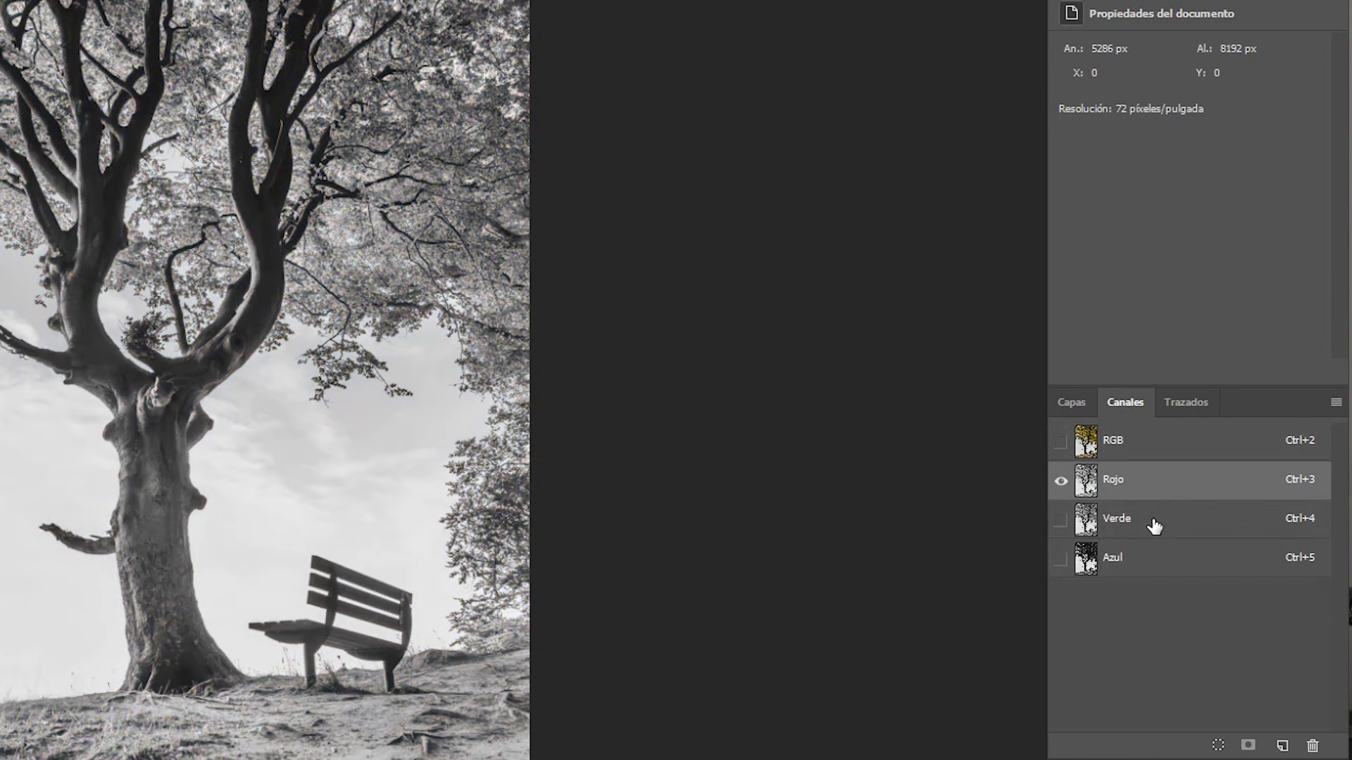
pyautogui.click(1156, 527)
pyautogui.click(1174, 570)
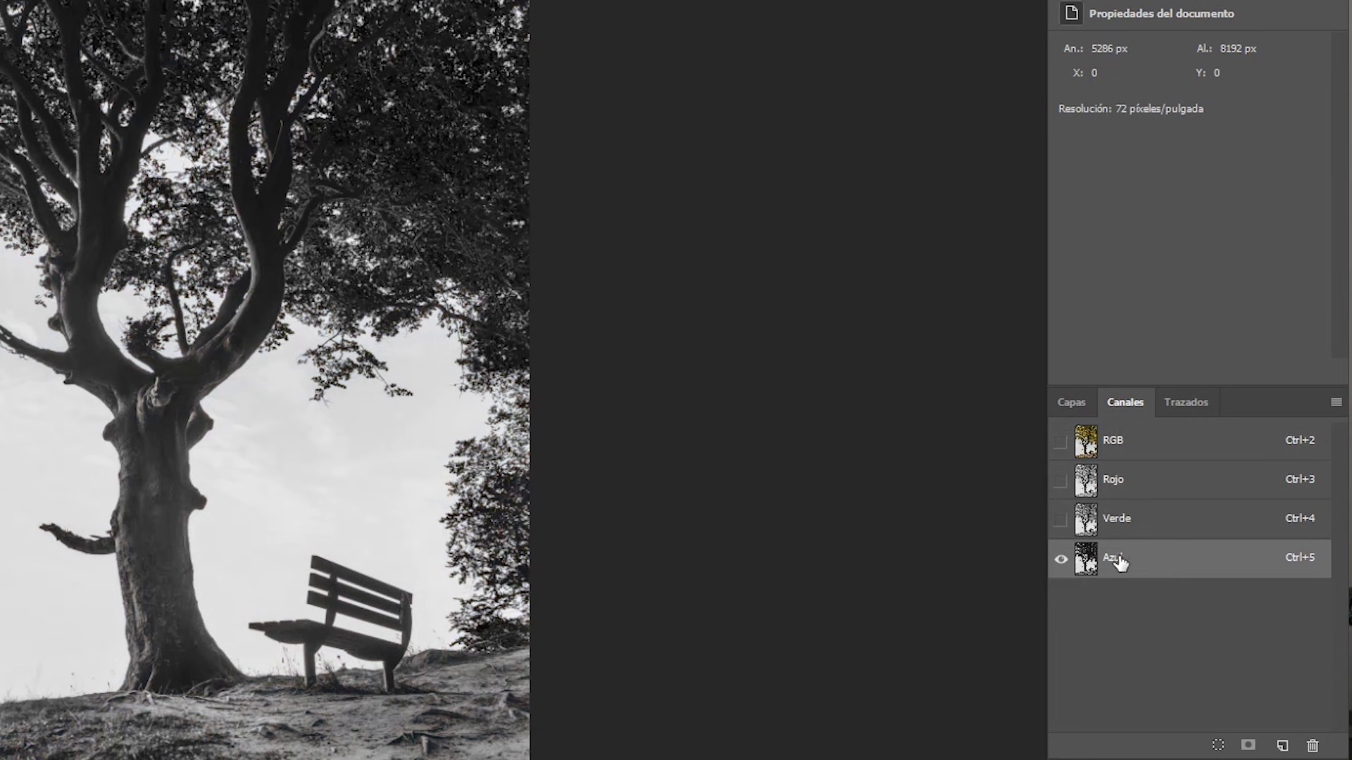
pyautogui.click(1155, 525)
pyautogui.click(1158, 487)
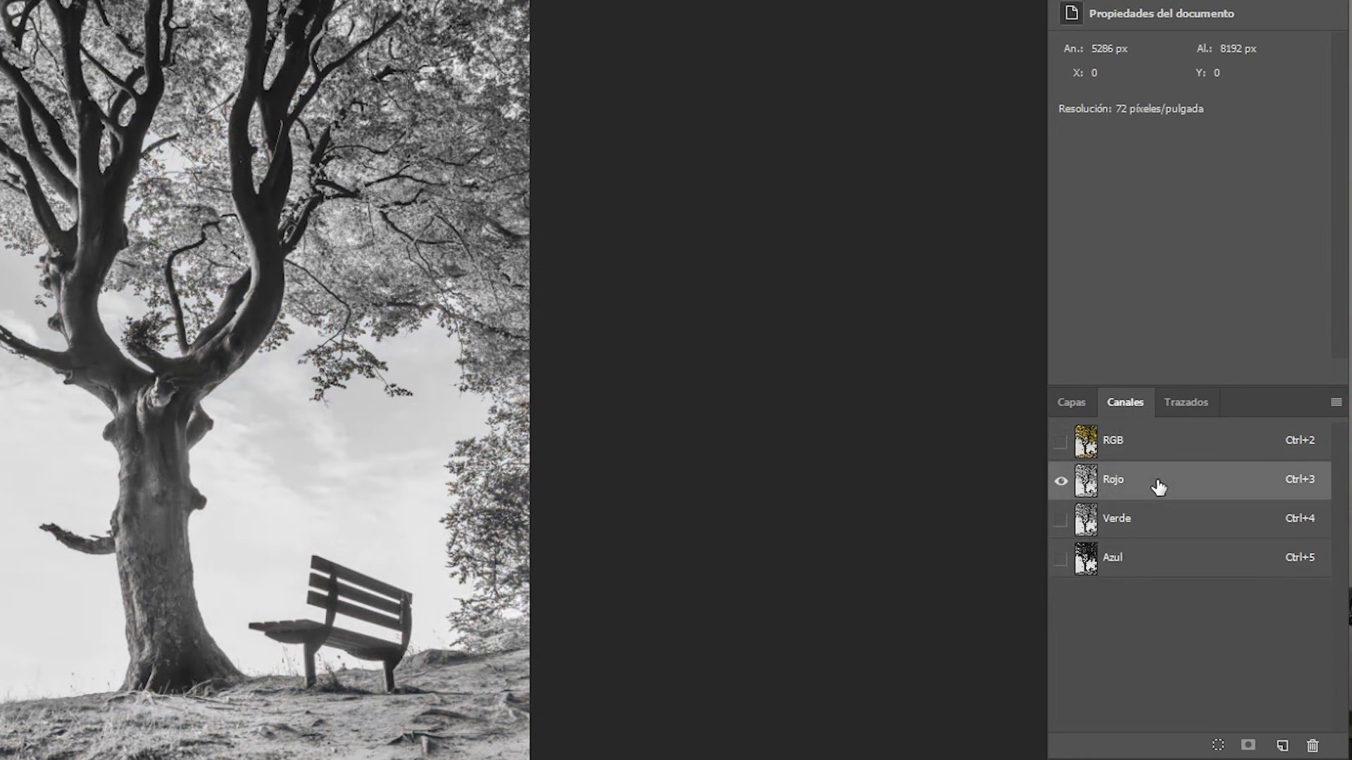
pyautogui.click(1158, 522)
pyautogui.click(1159, 569)
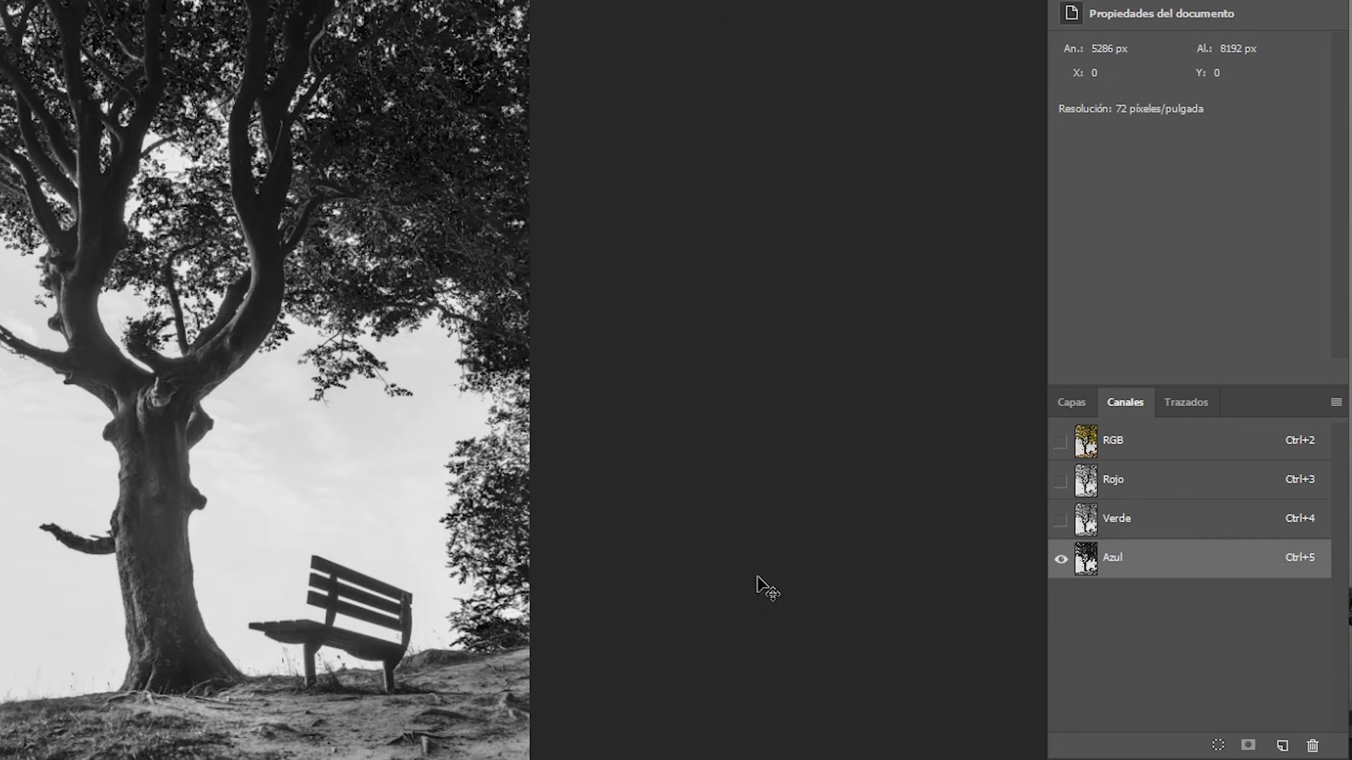
# Step: Bring up the context menu for the Azul channel
pyautogui.scroll(1, 352, 363)
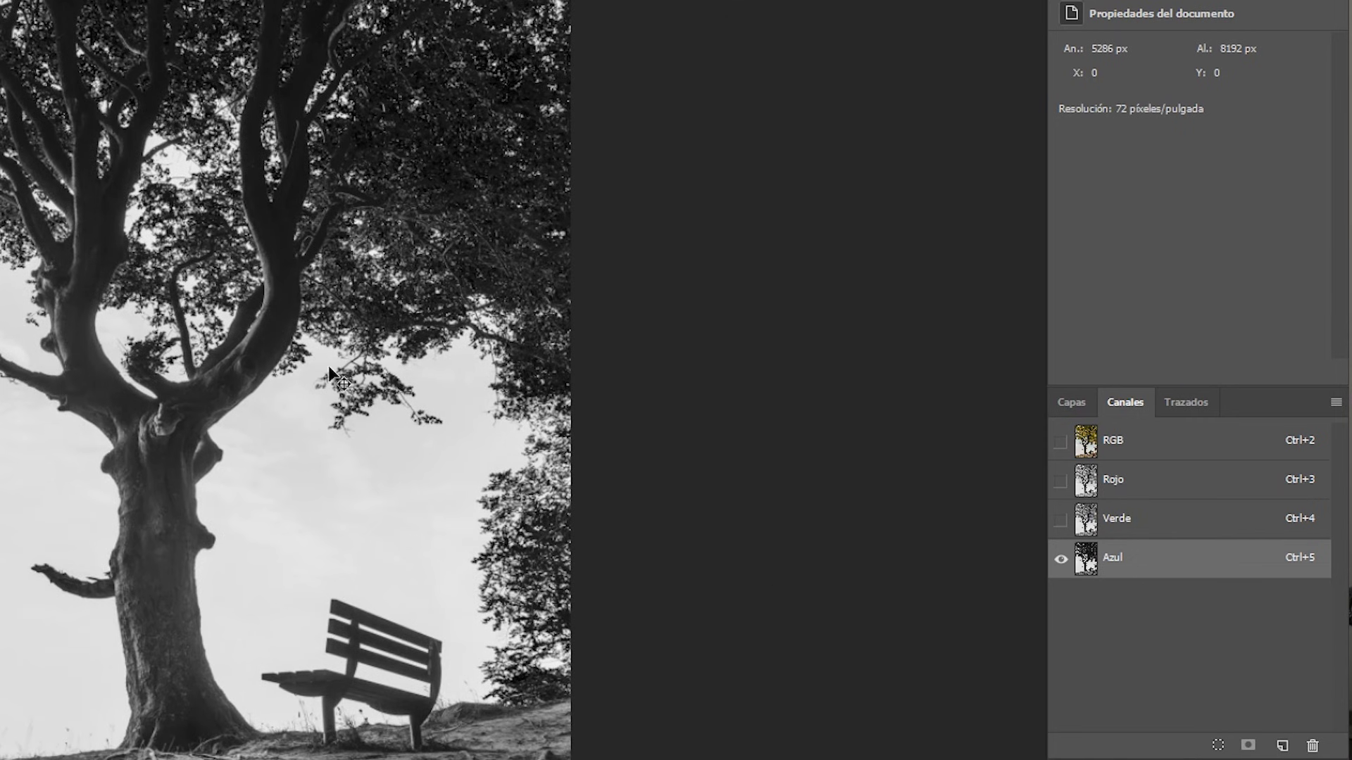
pyautogui.scroll(1, 310, 359)
pyautogui.scroll(1, 289, 352)
pyautogui.scroll(1, 273, 345)
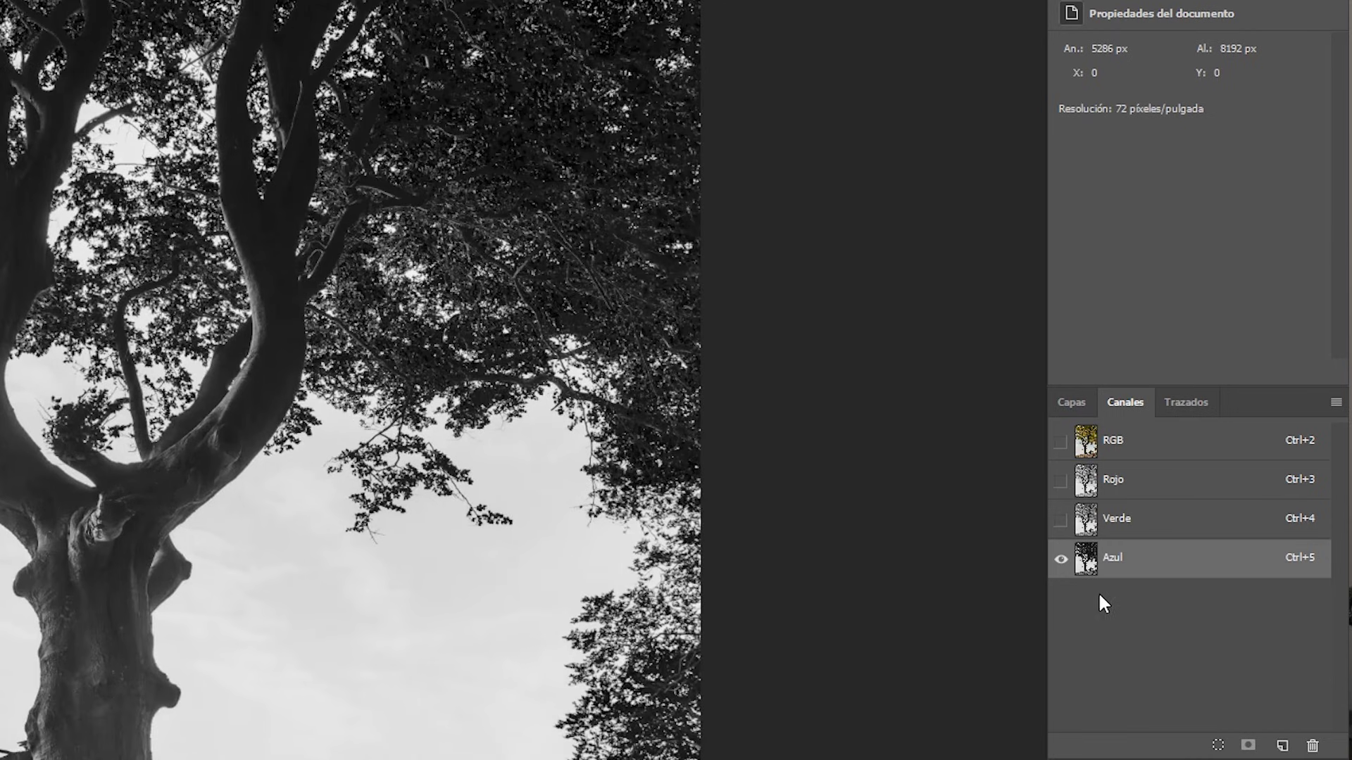
pyautogui.rightClick(1209, 562)
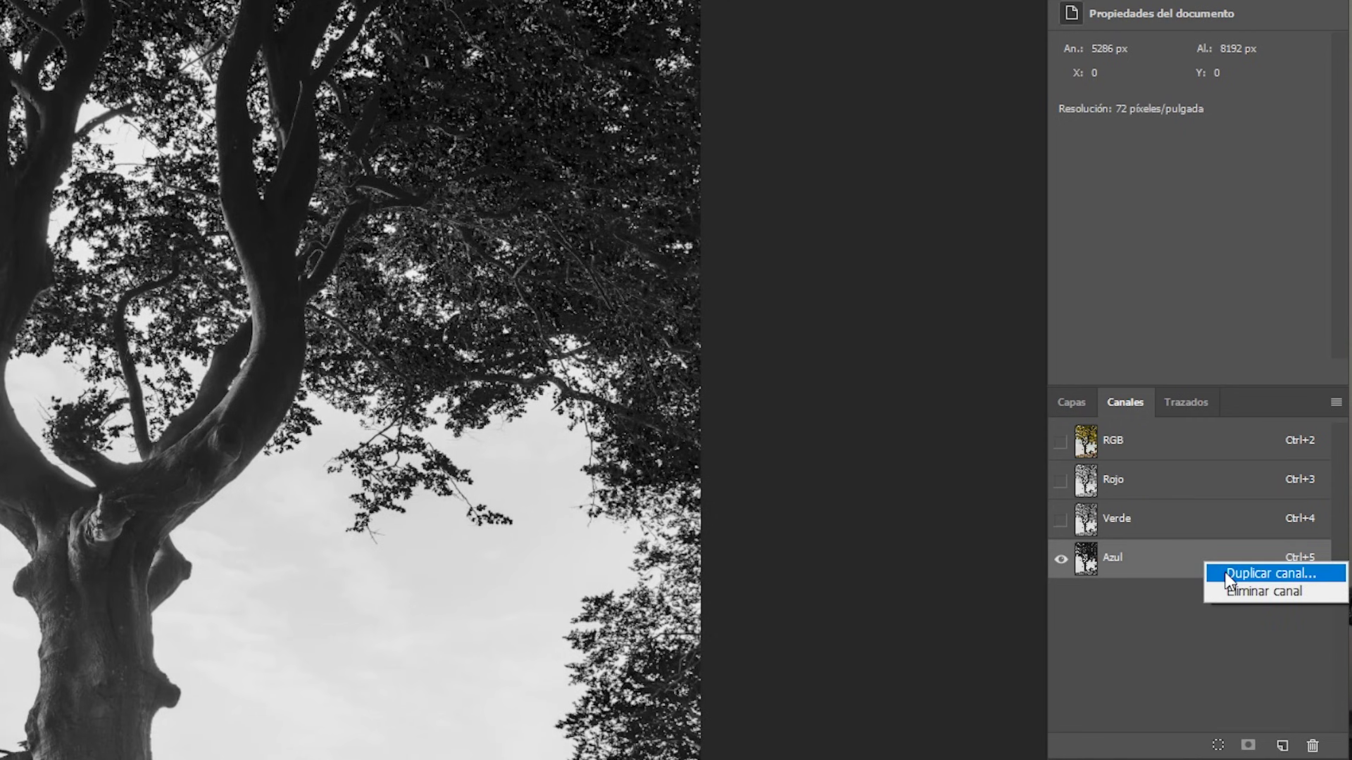
# Step: Duplicate Azul as Azul copia and make it the only visible channel
pyautogui.click(1233, 578)
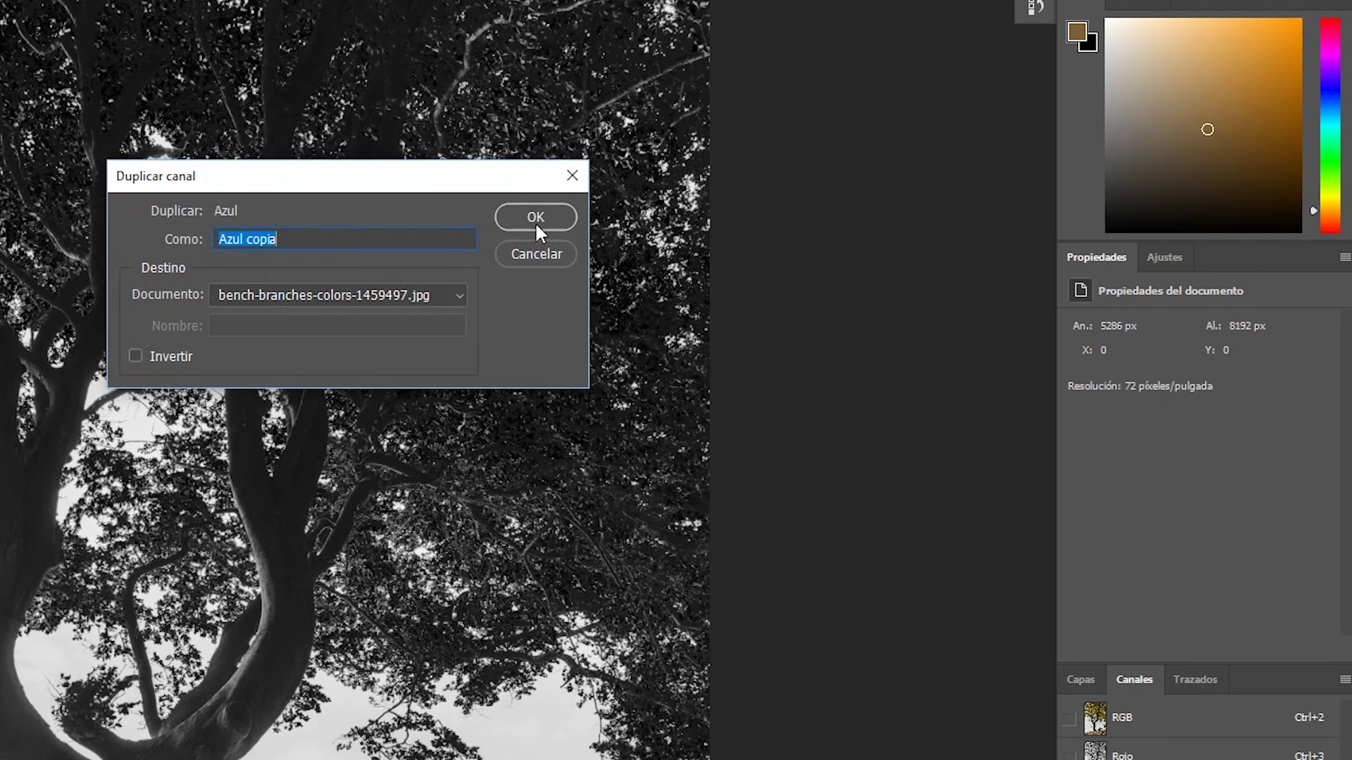
pyautogui.click(536, 218)
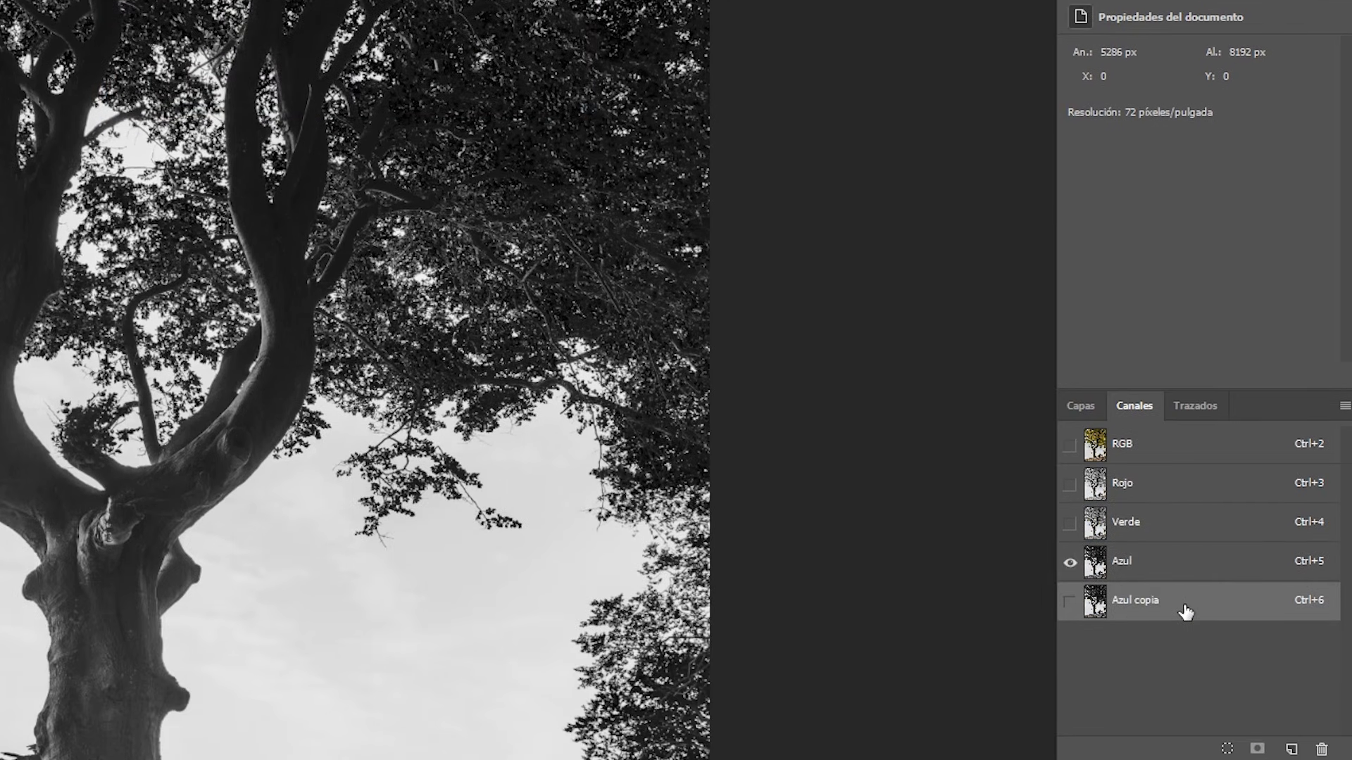
pyautogui.click(1069, 604)
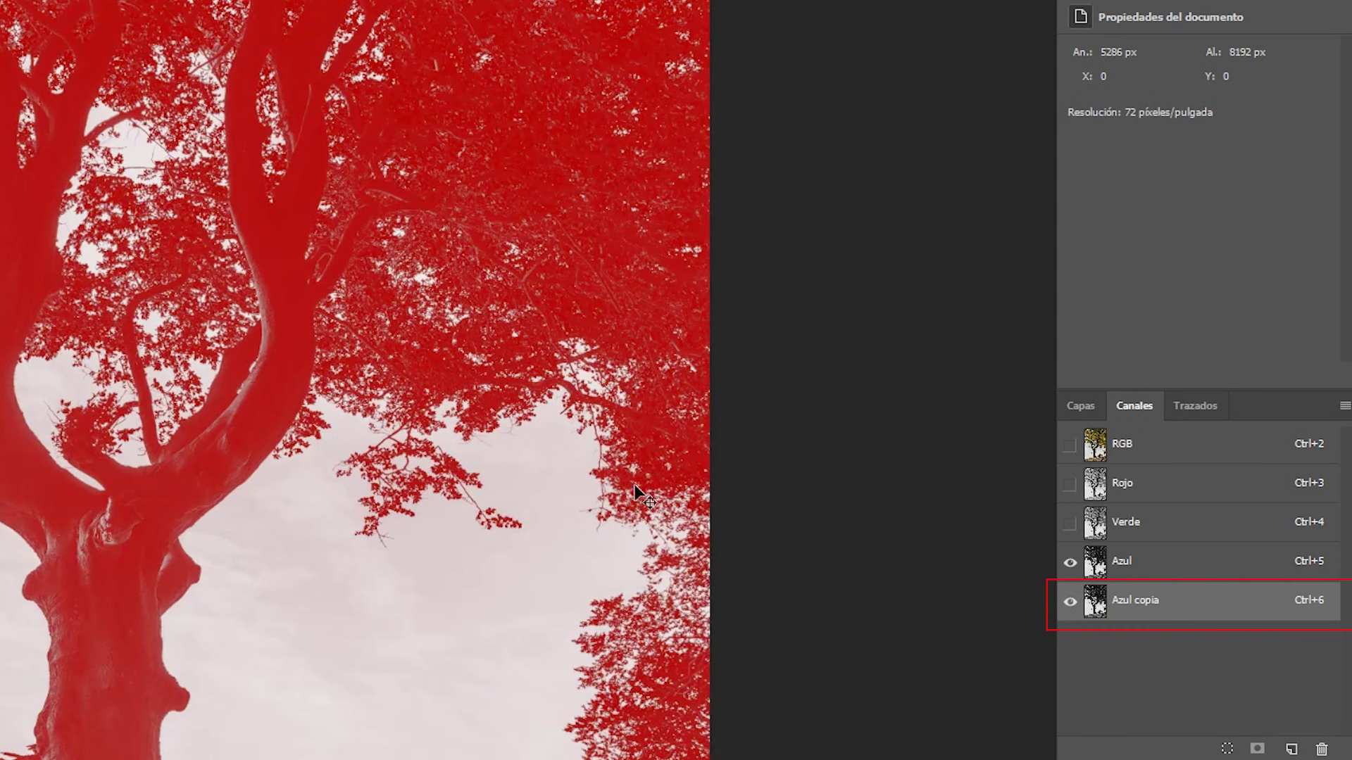
pyautogui.click(1070, 563)
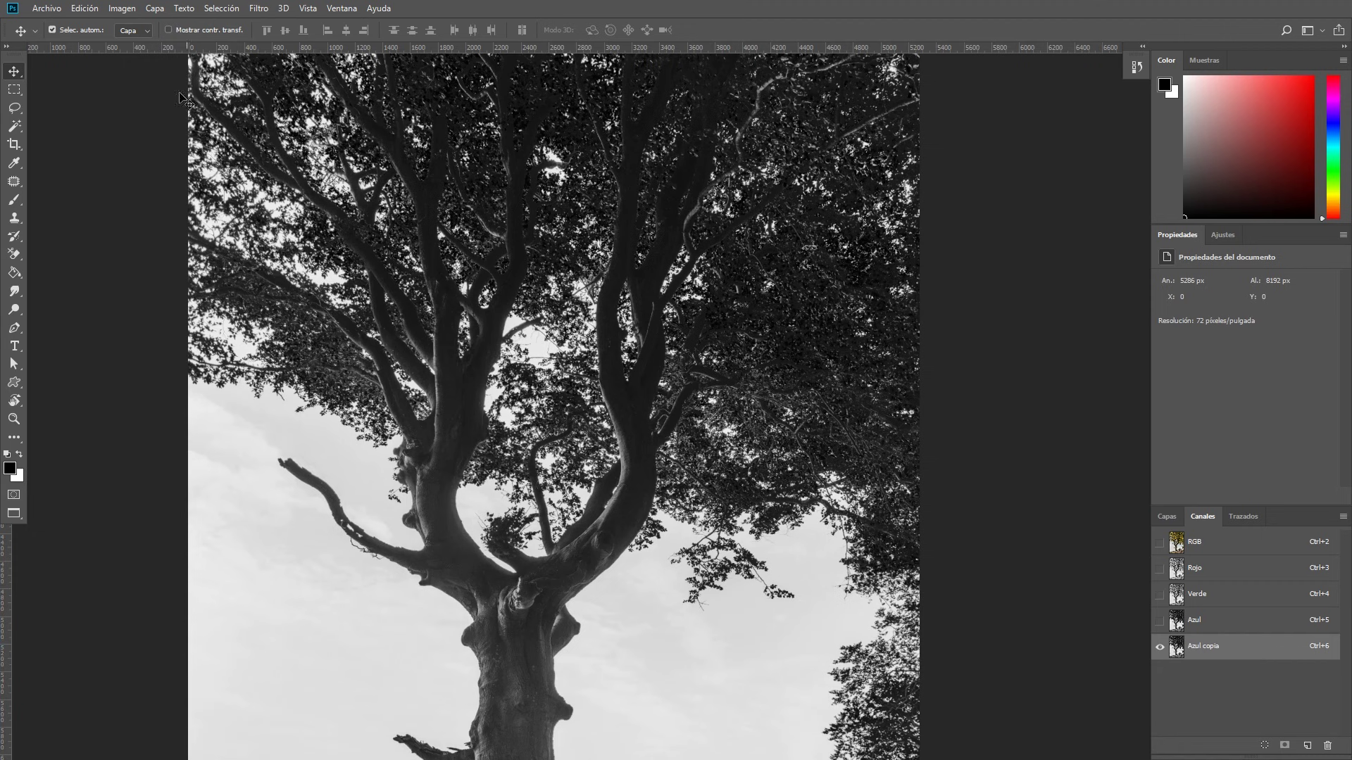
pyautogui.click(128, 14)
pyautogui.moveTo(131, 45)
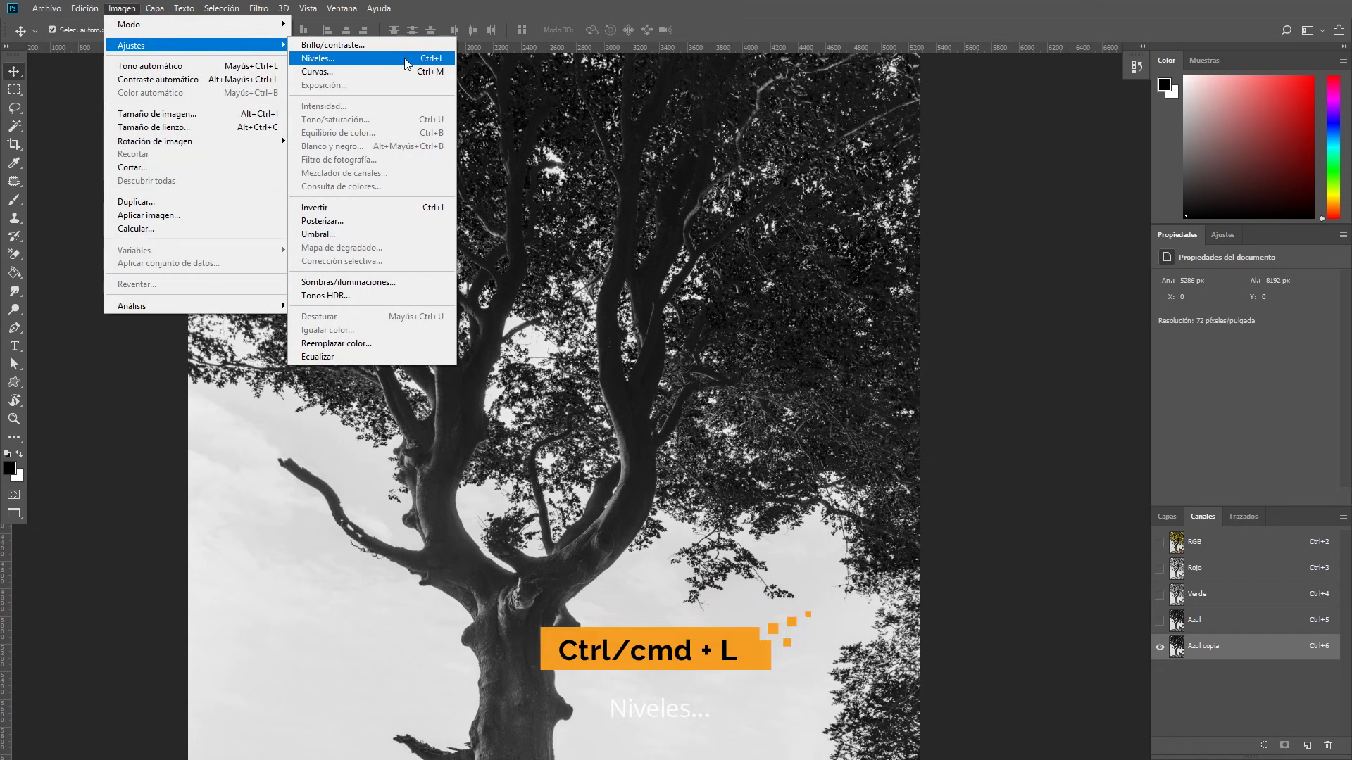
# Step: Apply Levels 142 / 1,00 / 177 to Azul copia, making the tree solid black
pyautogui.click(406, 63)
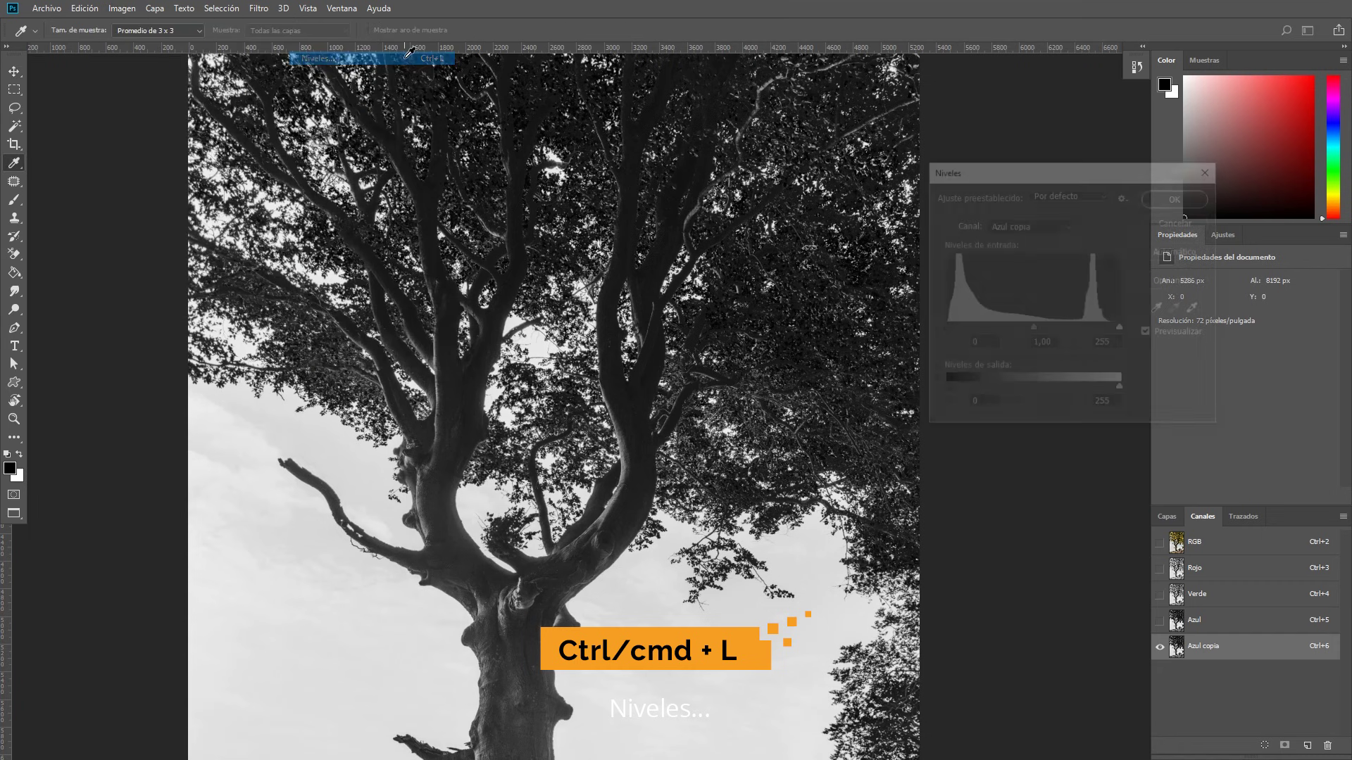
pyautogui.moveTo(1007, 175); pyautogui.dragTo(866, 169)
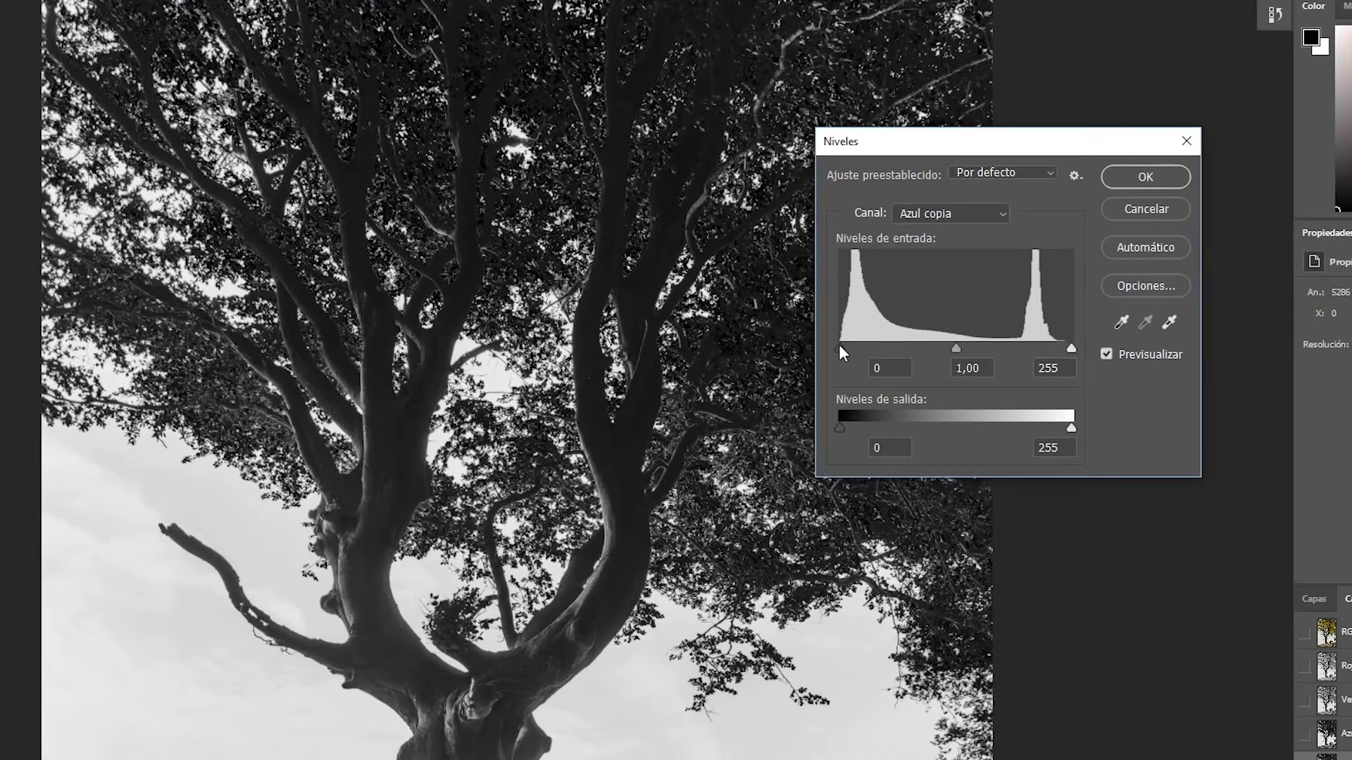
pyautogui.moveTo(839, 348); pyautogui.dragTo(961, 349)
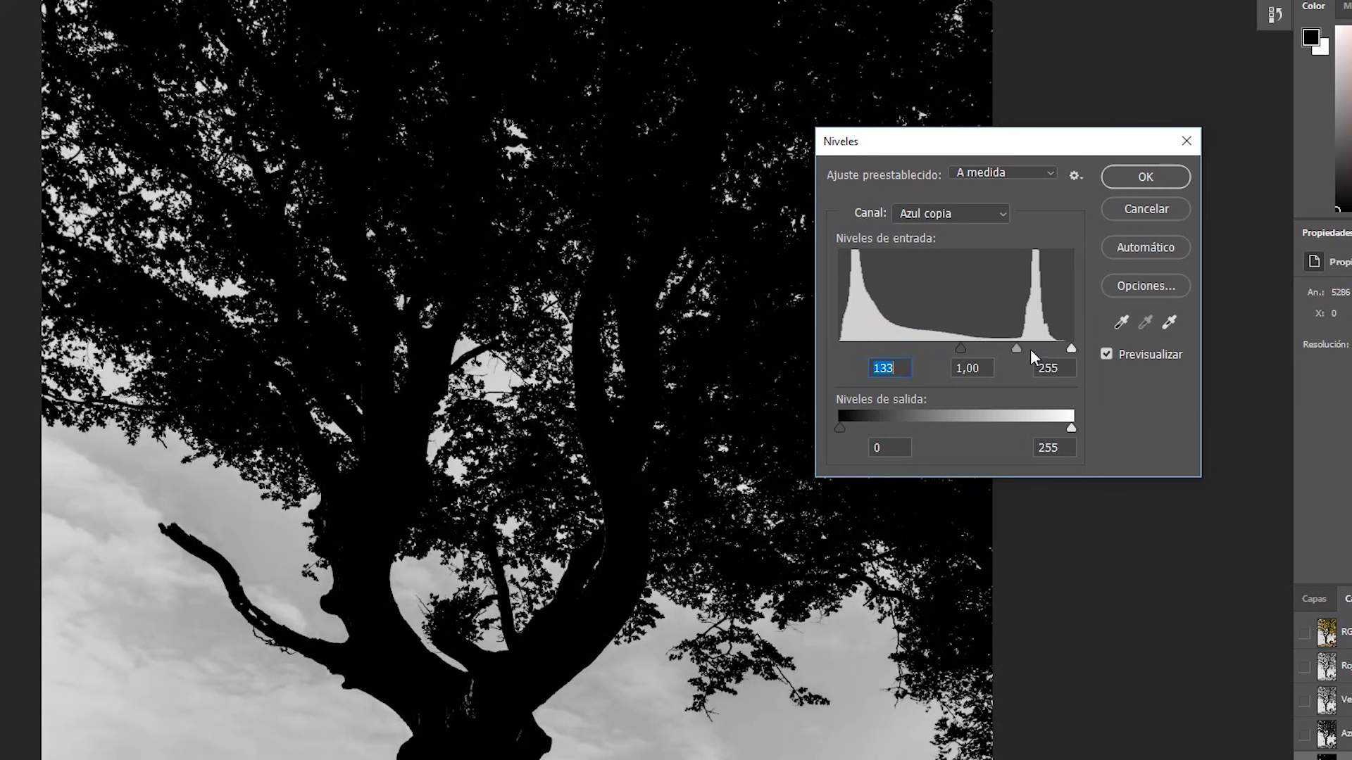
pyautogui.moveTo(1071, 347); pyautogui.dragTo(1021, 356)
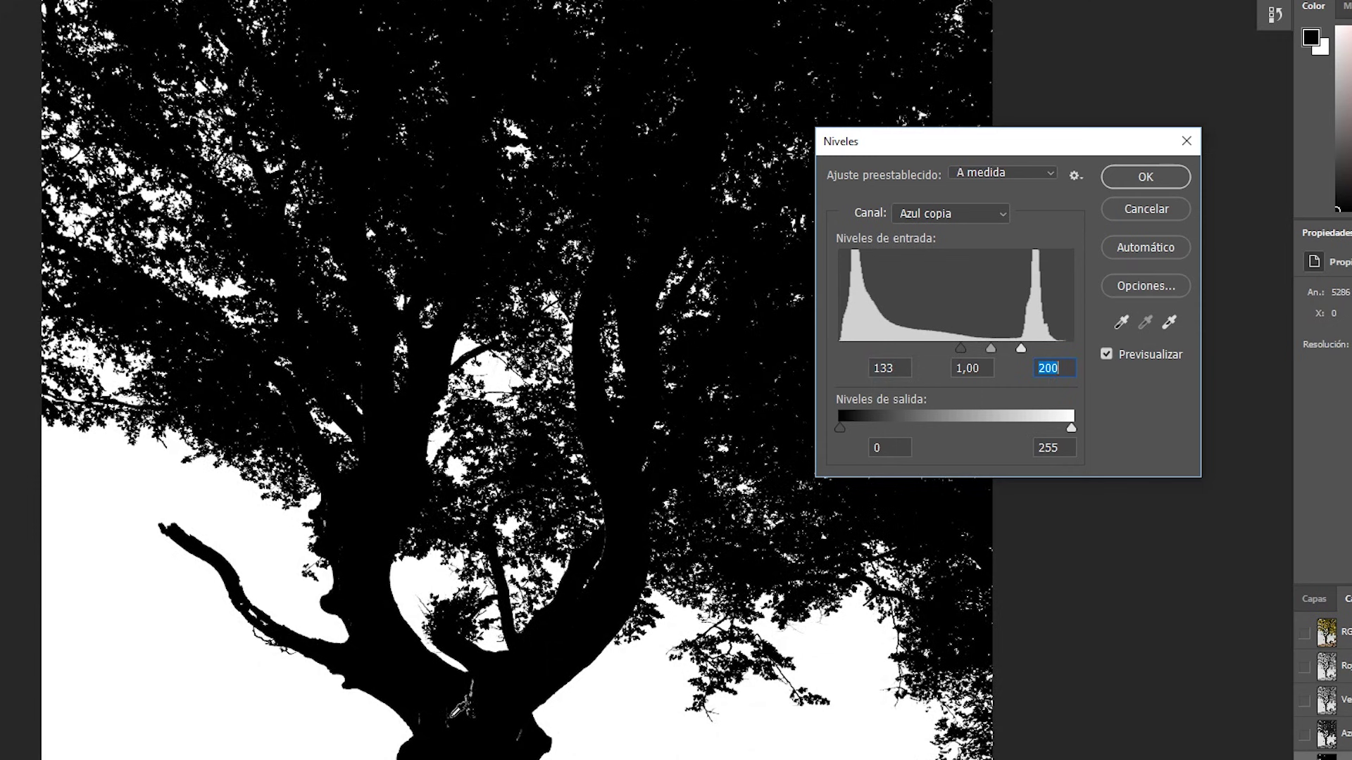
pyautogui.moveTo(960, 348); pyautogui.dragTo(1004, 350)
pyautogui.moveTo(971, 349); pyautogui.dragTo(1000, 351)
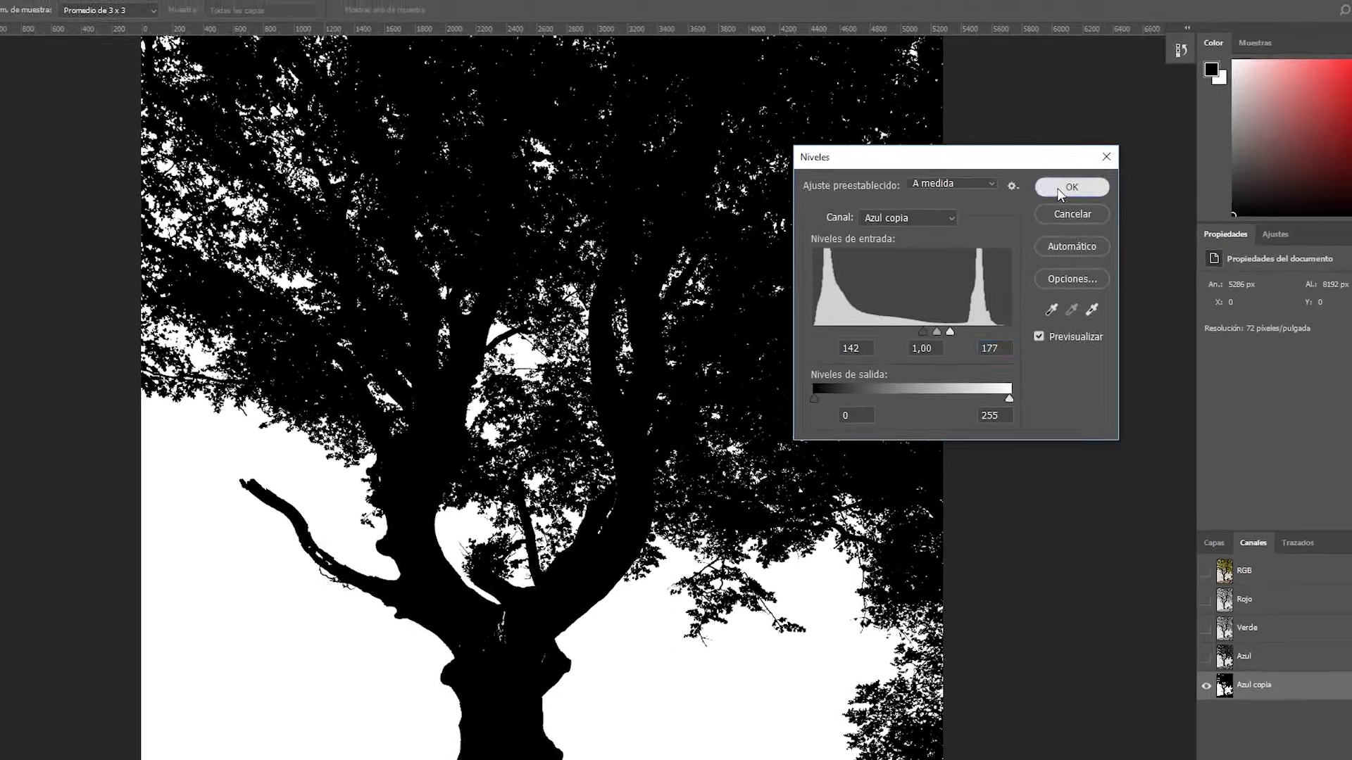
pyautogui.click(1118, 179)
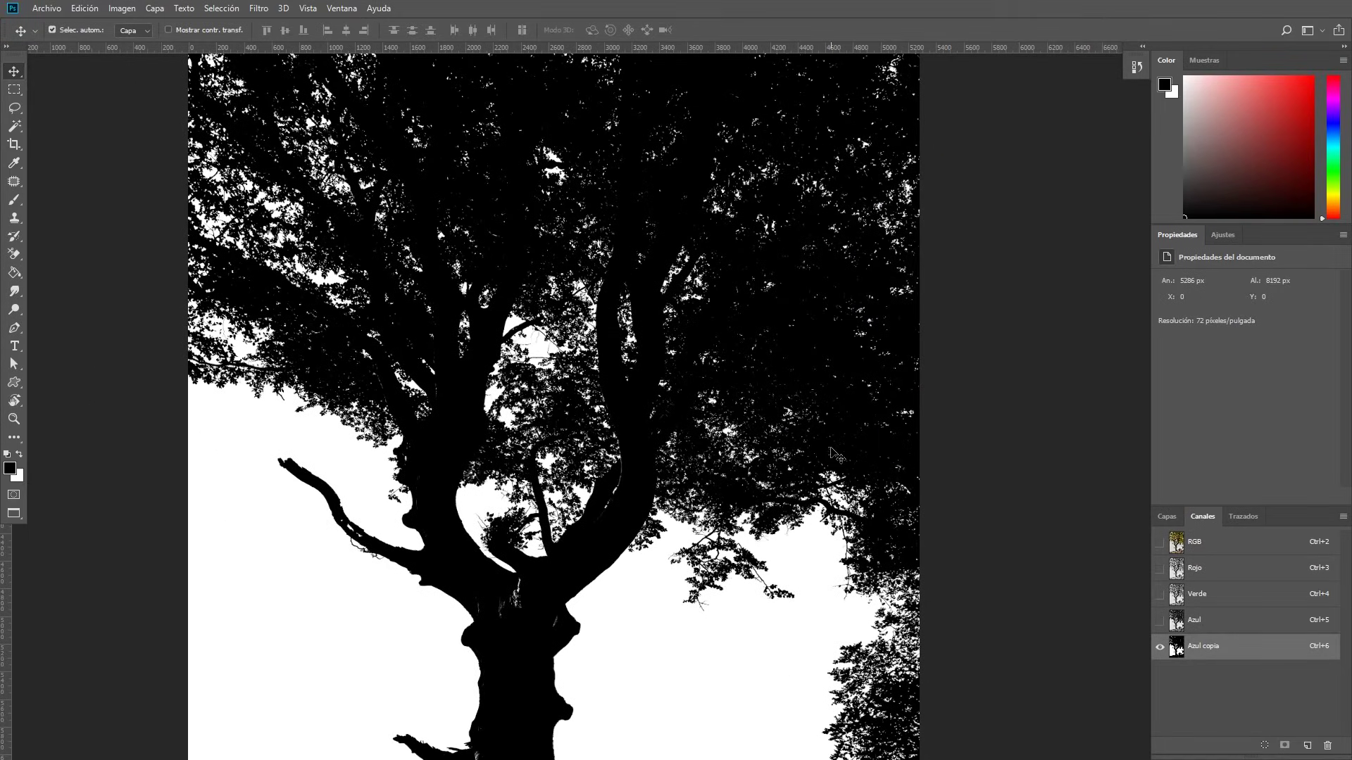
# Step: Set the Brush tool to Hard Round, 176 px, 100% hardness and 100% opacity
pyautogui.scroll(-2, 835, 456)
pyautogui.scroll(-2, 828, 457)
pyautogui.scroll(-2, 820, 459)
pyautogui.scroll(-1, 819, 458)
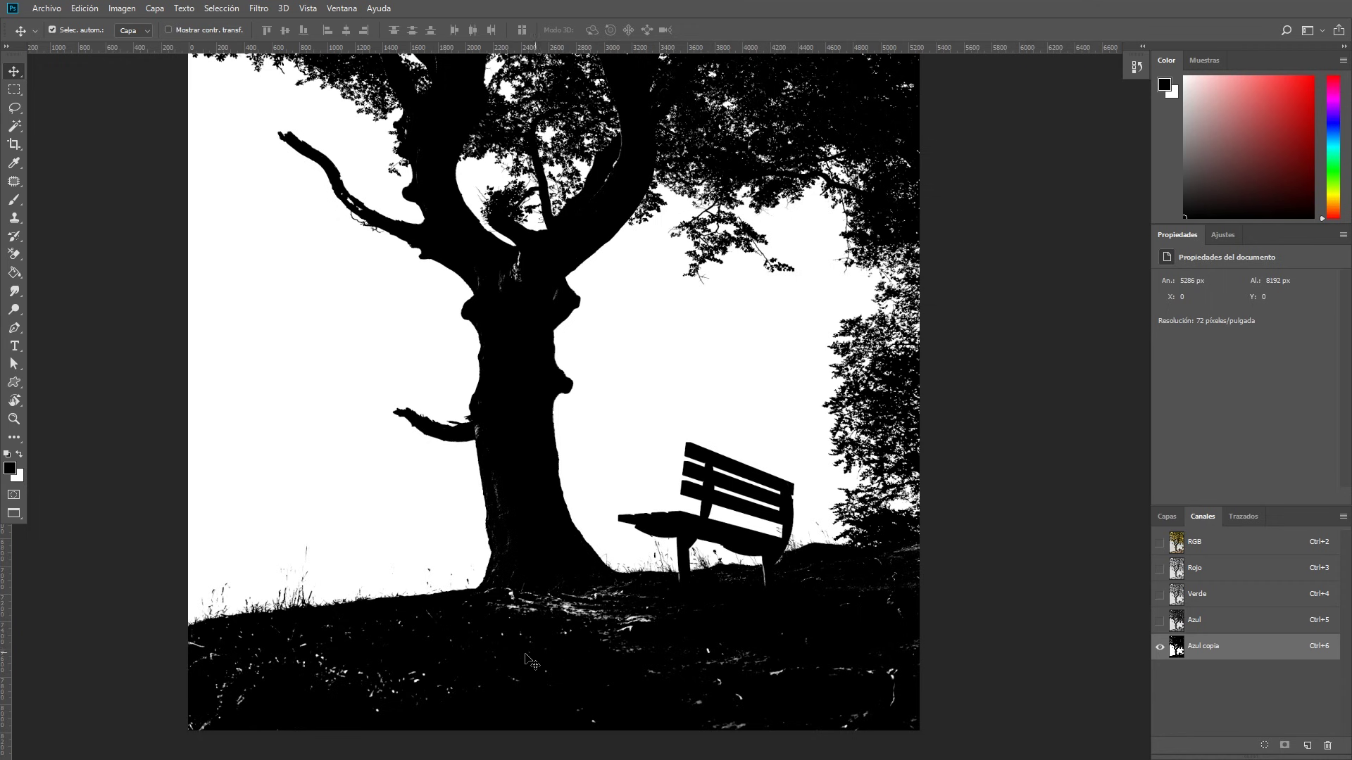
pyautogui.click(14, 201)
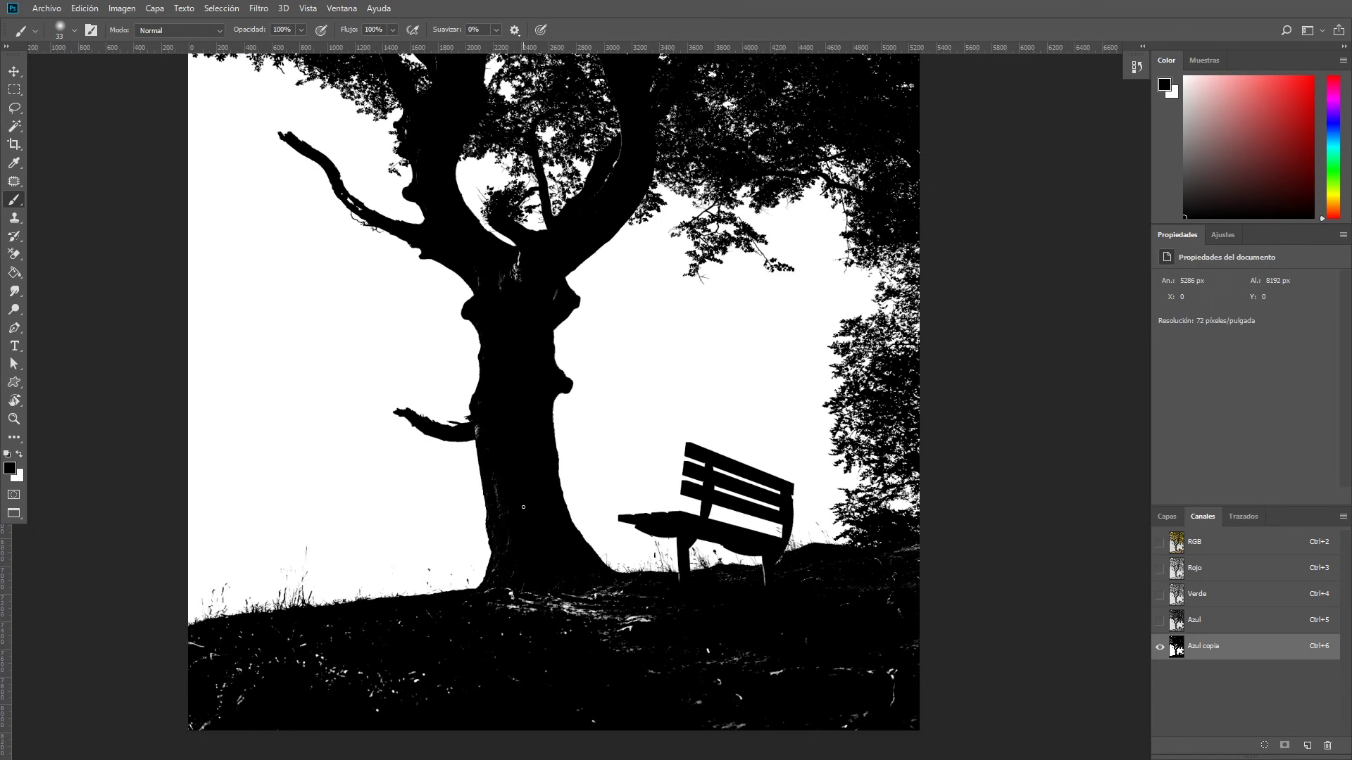
pyautogui.rightClick(543, 537)
pyautogui.moveTo(635, 392); pyautogui.dragTo(659, 391)
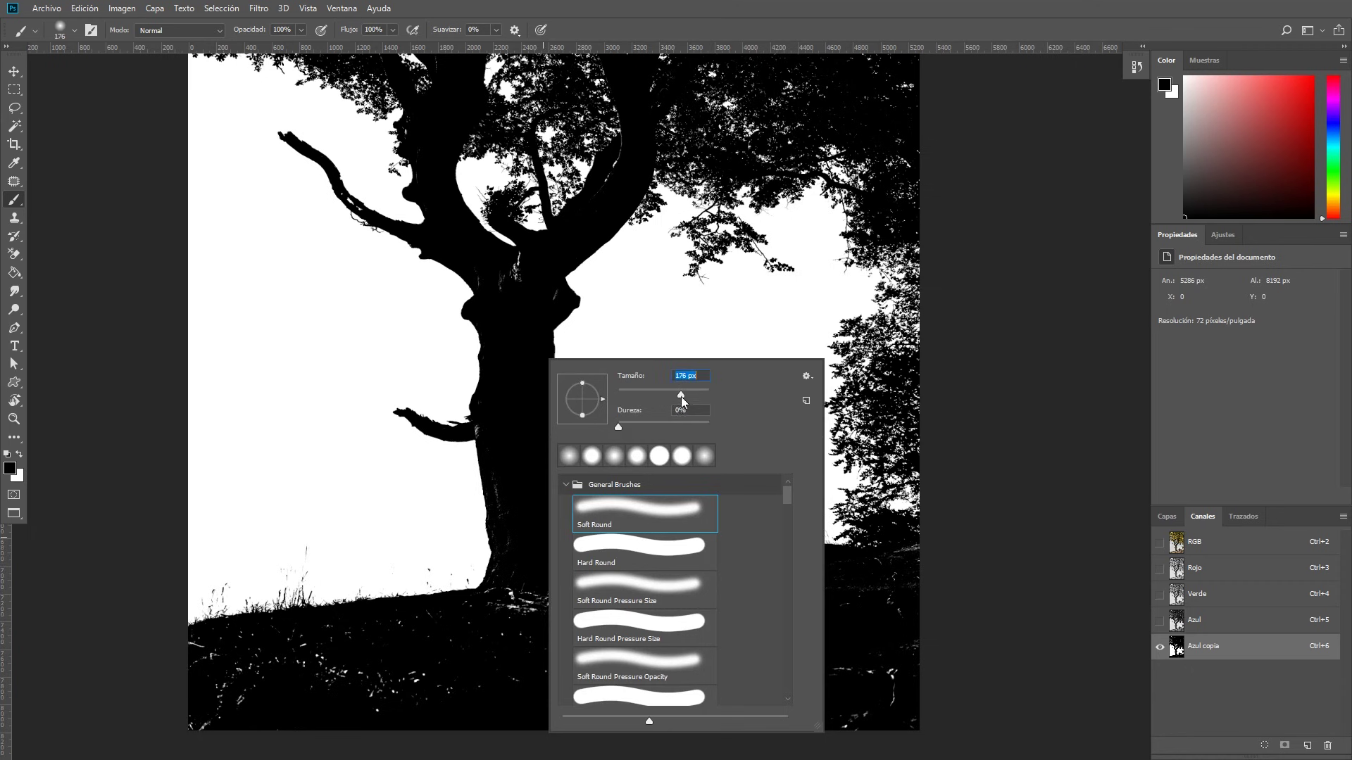
pyautogui.click(614, 559)
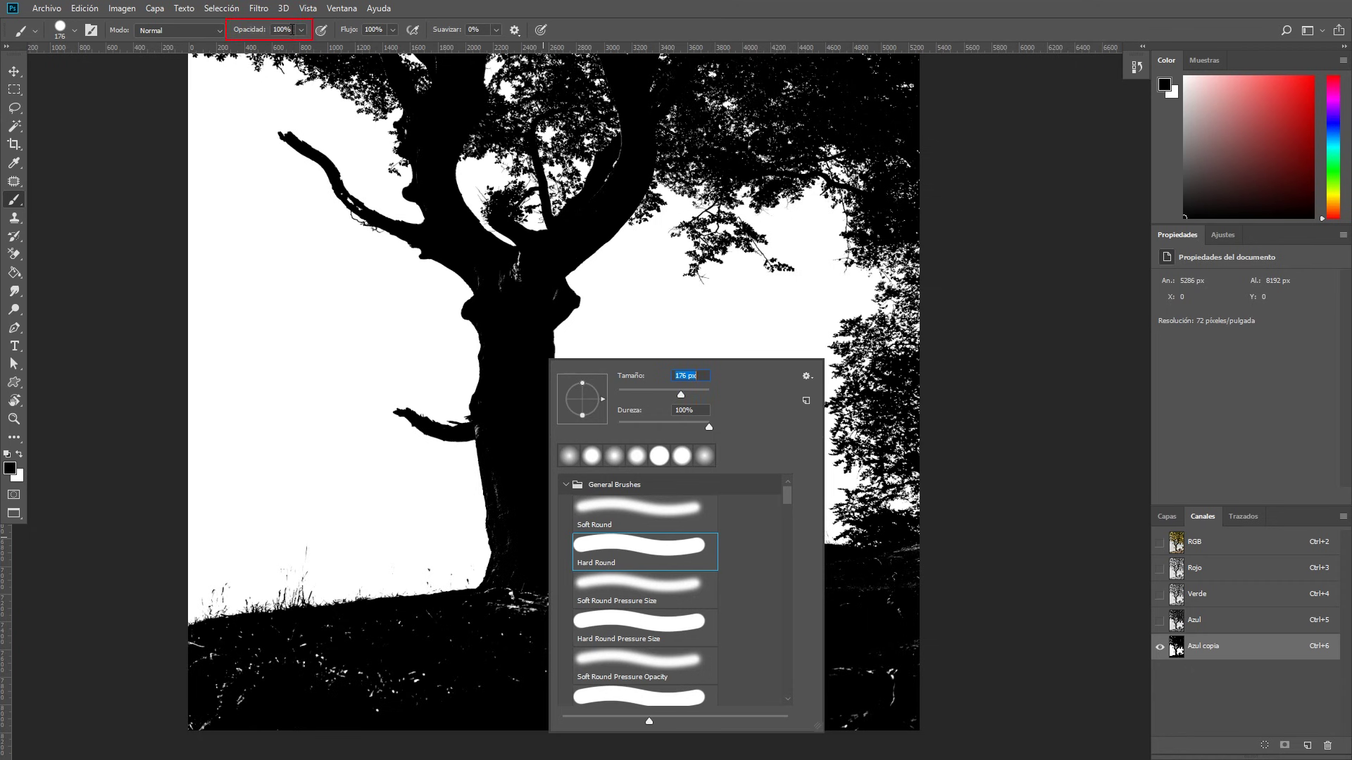
pyautogui.click(403, 682)
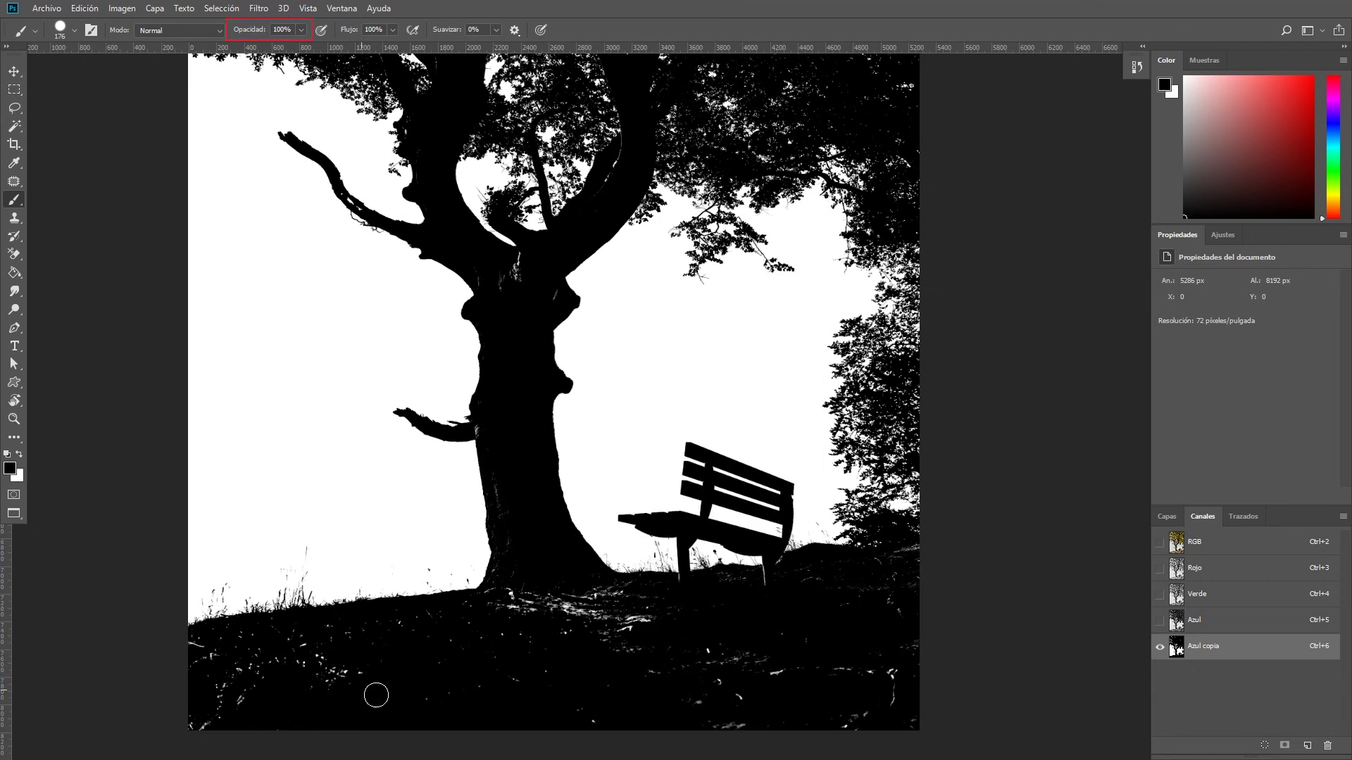
# Step: Enlarge the black brush to about 495 px over the ground
pyautogui.scroll(1, 558, 649)
pyautogui.scroll(2, 528, 624)
pyautogui.scroll(2, 495, 599)
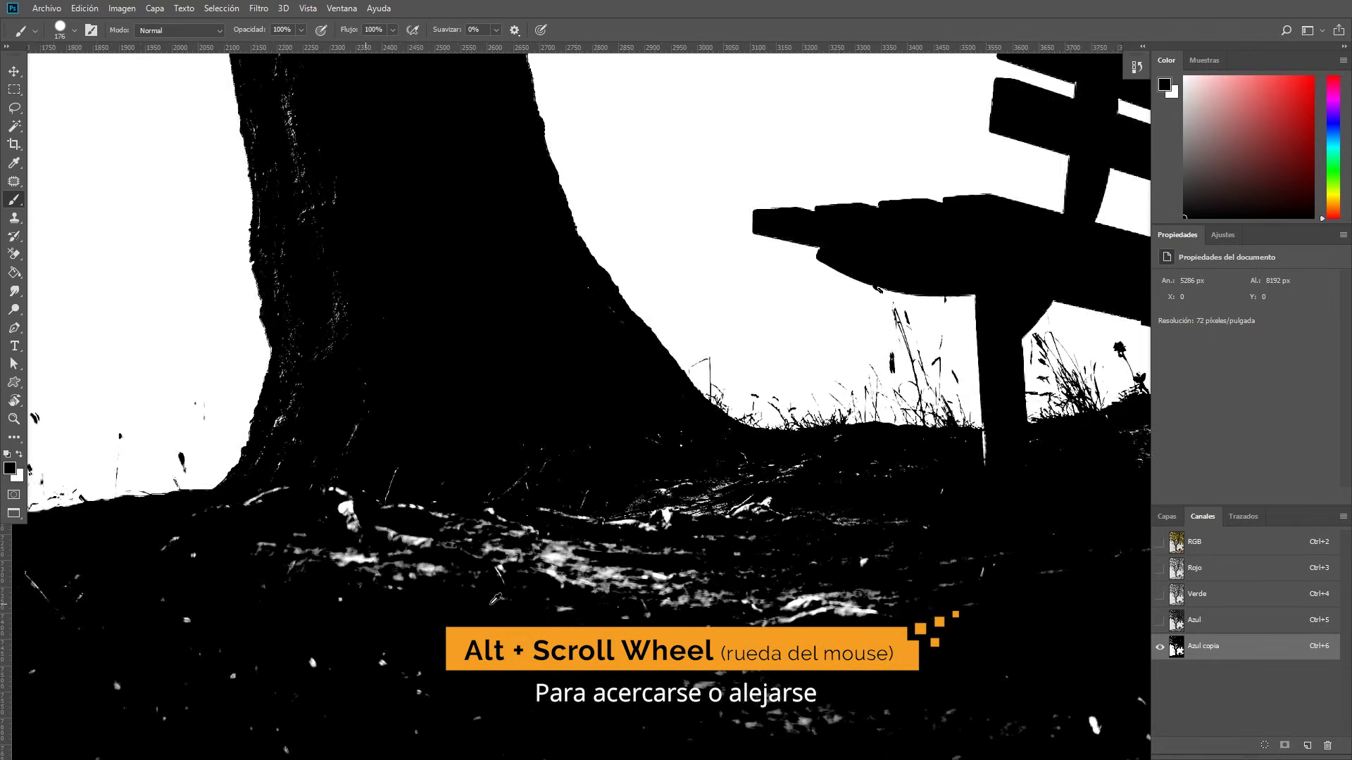
pyautogui.scroll(1, 495, 599)
pyautogui.moveTo(473, 504)
pyautogui.mouseDown()
pyautogui.moveTo(512, 569)
pyautogui.moveTo(905, 567)
pyautogui.moveTo(688, 568)
pyautogui.moveTo(331, 616)
pyautogui.moveTo(197, 619)
pyautogui.moveTo(266, 604)
pyautogui.moveTo(230, 637)
pyautogui.moveTo(797, 380)
pyautogui.mouseUp()
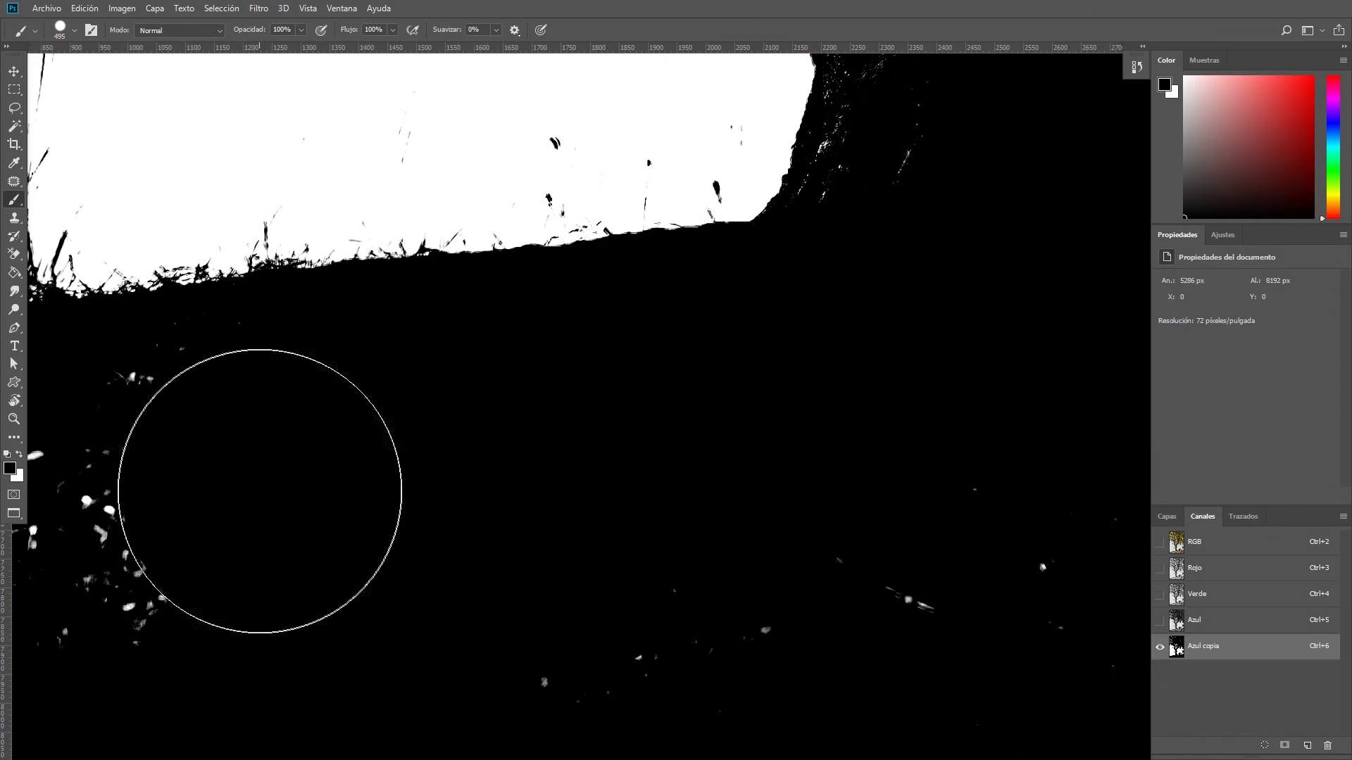
# Step: Paint the white ground specks black, then shrink the brush to 131 px
pyautogui.scroll(-2, 259, 490)
pyautogui.scroll(-2, 536, 519)
pyautogui.moveTo(536, 520)
pyautogui.mouseDown()
pyautogui.moveTo(438, 482)
pyautogui.moveTo(775, 437)
pyautogui.moveTo(566, 409)
pyautogui.mouseUp()
pyautogui.scroll(3, 775, 437)
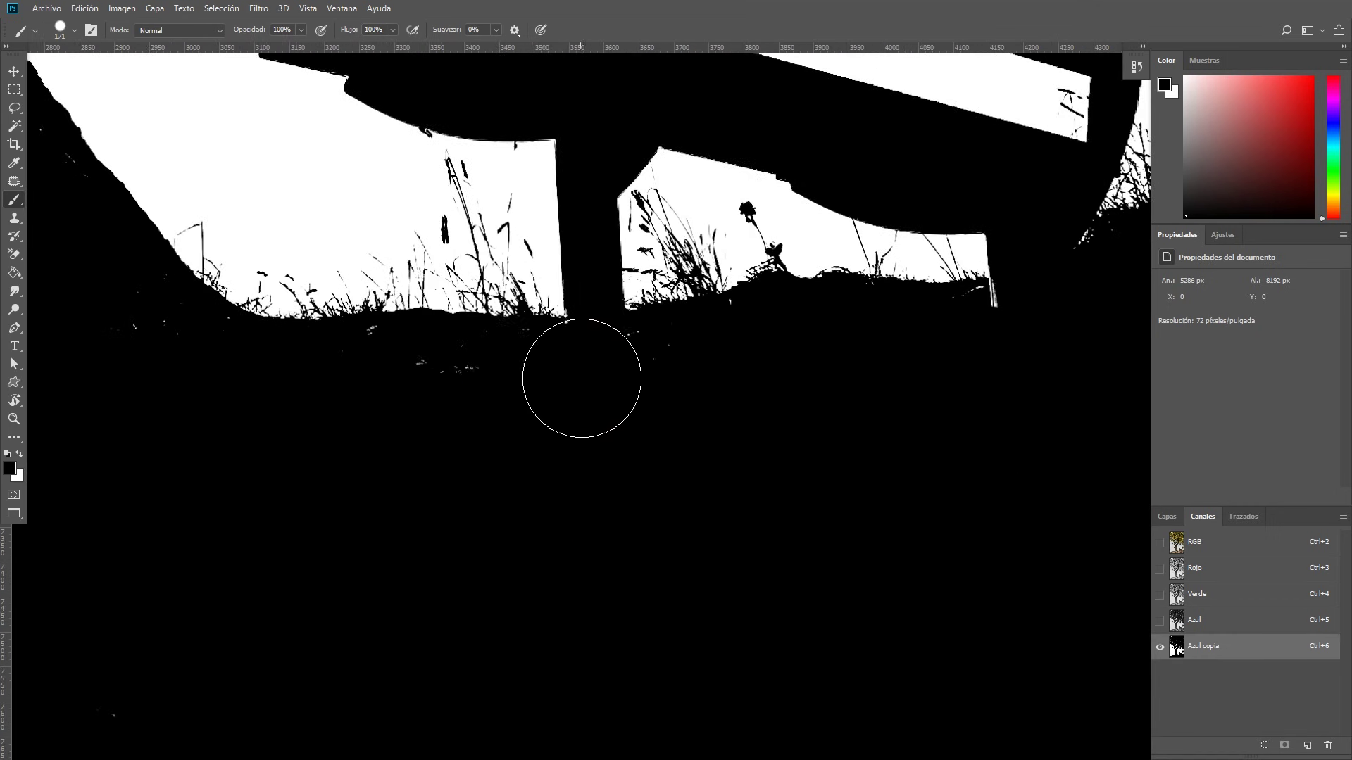
pyautogui.hscroll(-5, 567, 410)
pyautogui.scroll(5, 513, 347)
pyautogui.scroll(5, 573, 387)
pyautogui.scroll(5, 549, 446)
pyautogui.press('[')
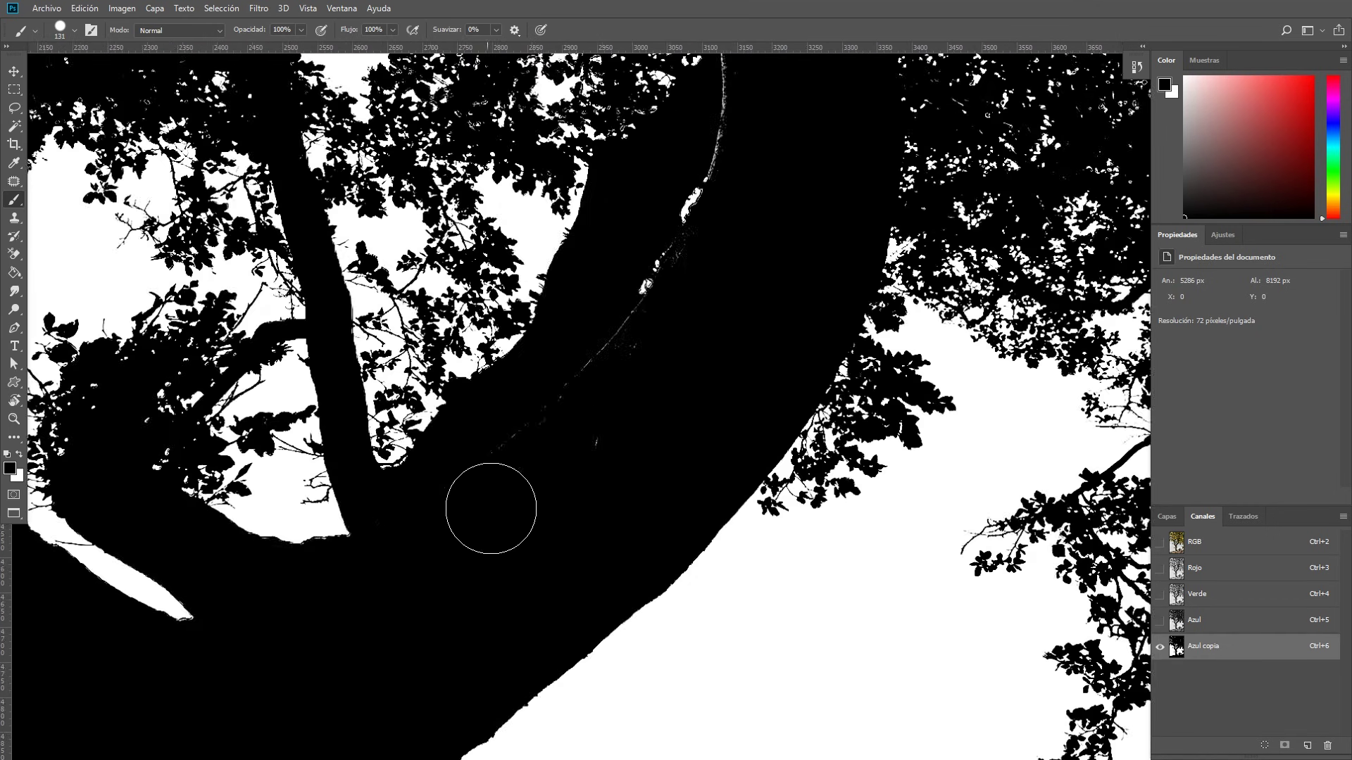
pyautogui.scroll(-3, 398, 629)
pyautogui.scroll(-3, 588, 543)
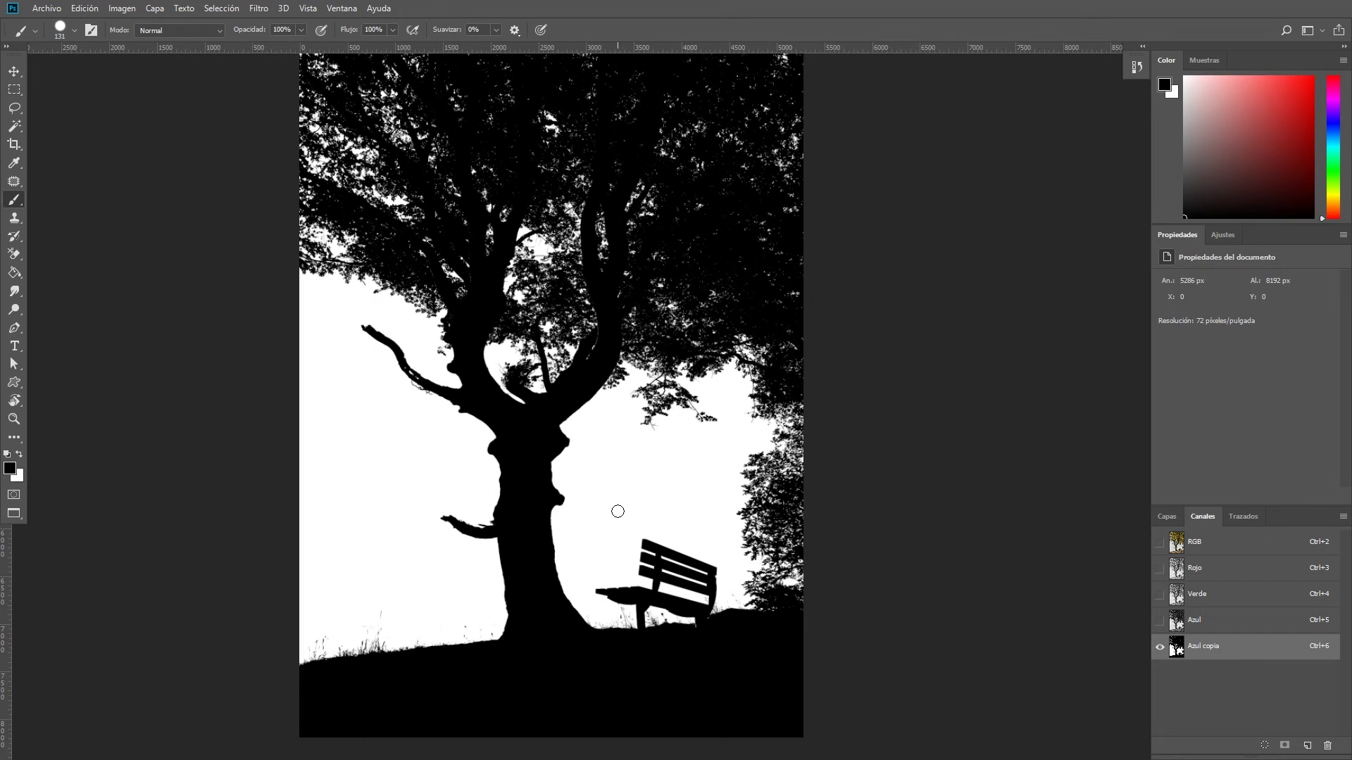
pyautogui.keyDown('alt'); pyautogui.scroll(-1, 617, 511); pyautogui.keyUp('alt')
pyautogui.keyDown('alt'); pyautogui.scroll(-1, 613, 513); pyautogui.keyUp('alt')
pyautogui.keyDown('alt'); pyautogui.scroll(-1, 595, 541); pyautogui.keyUp('alt')
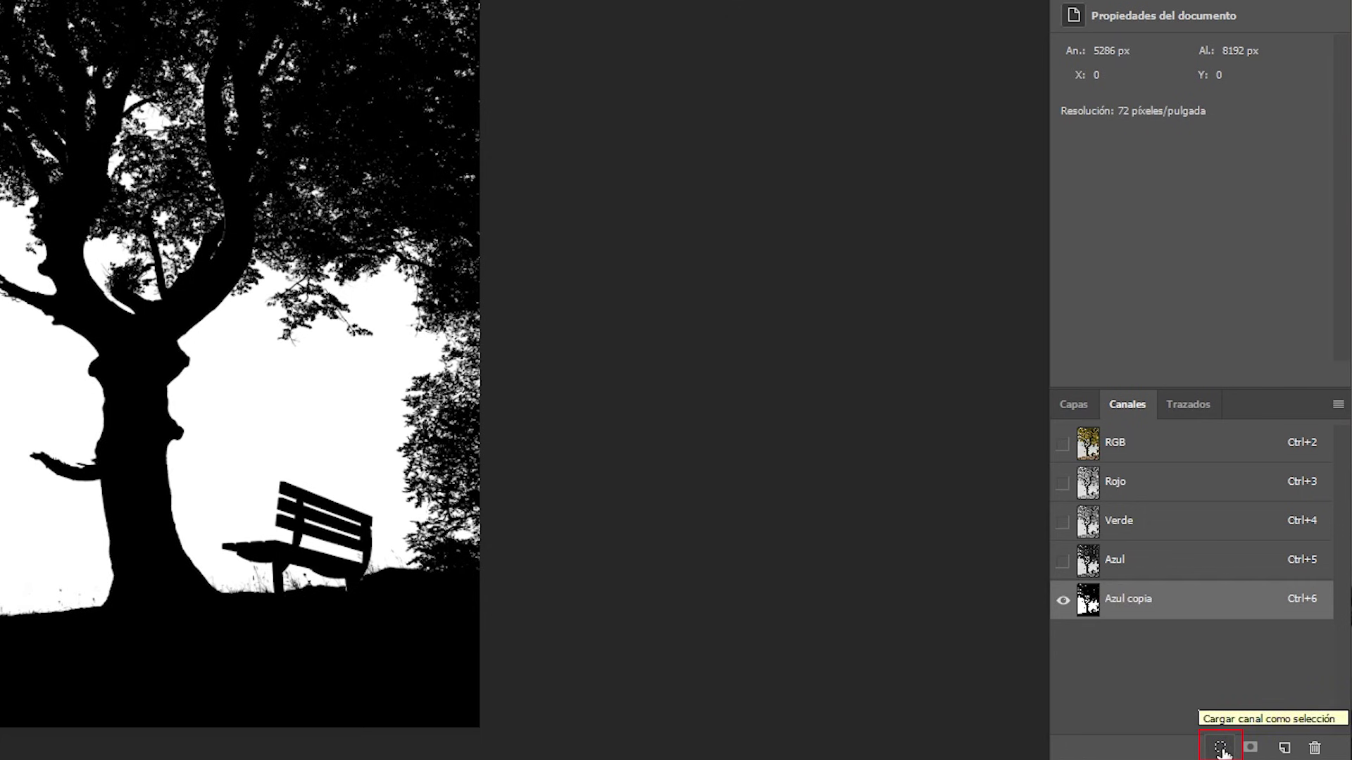
# Step: Load Azul copia as a selection, show the RGB composite, and return to Layers
pyautogui.click(1220, 750)
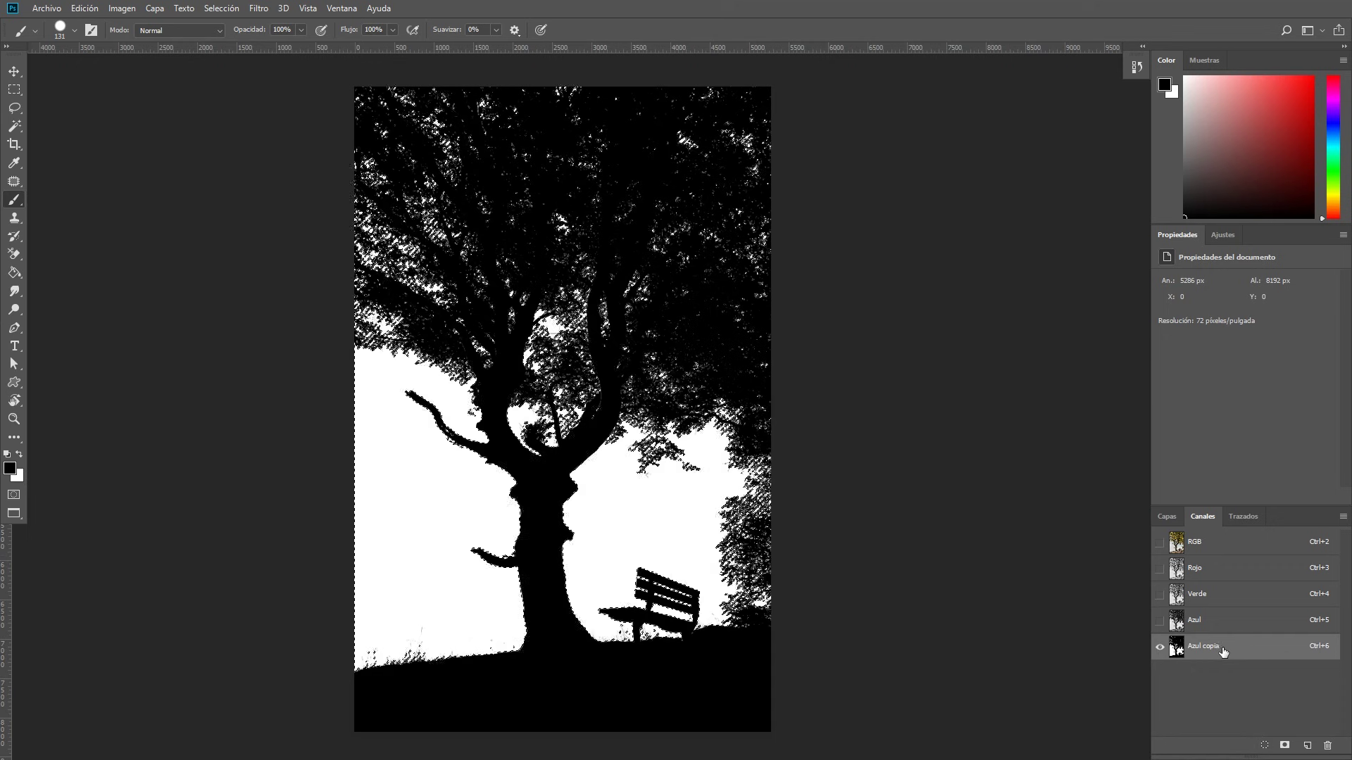
pyautogui.click(1235, 547)
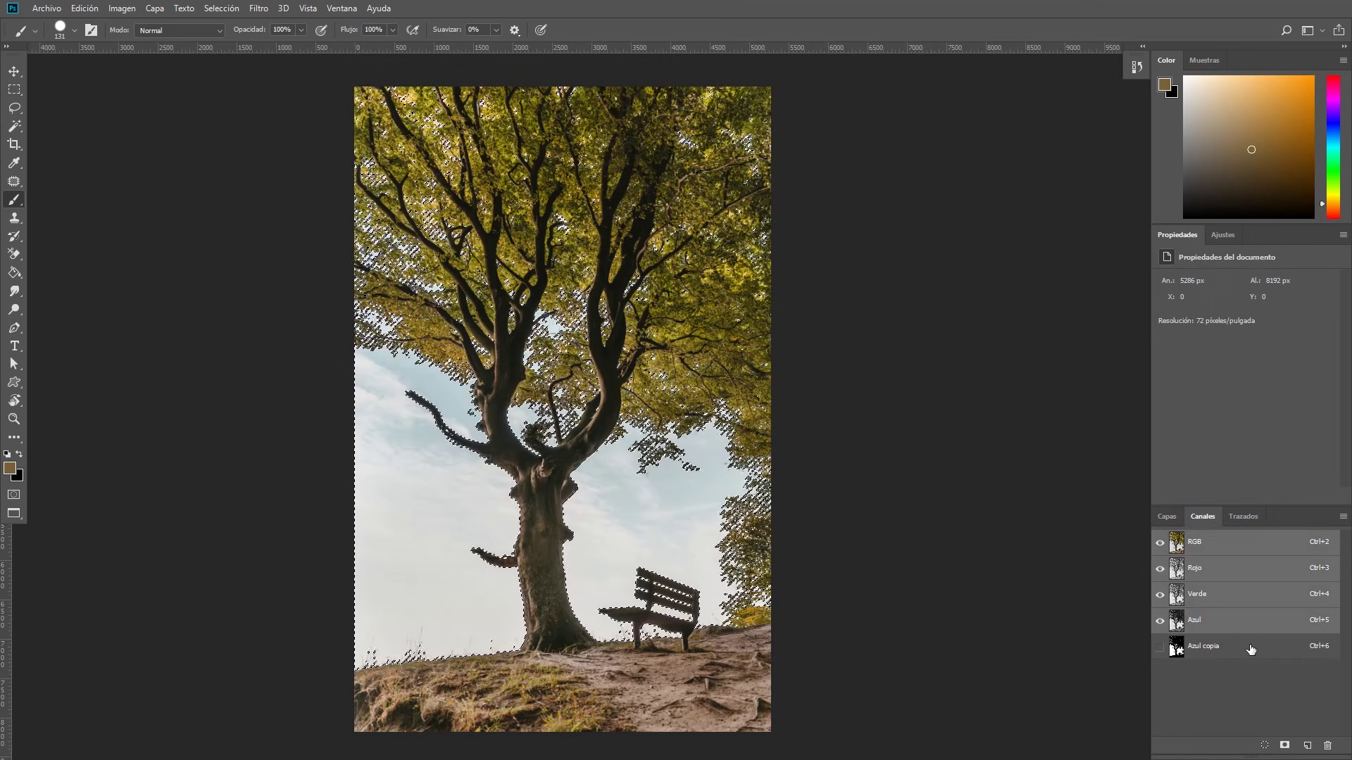
pyautogui.click(1167, 517)
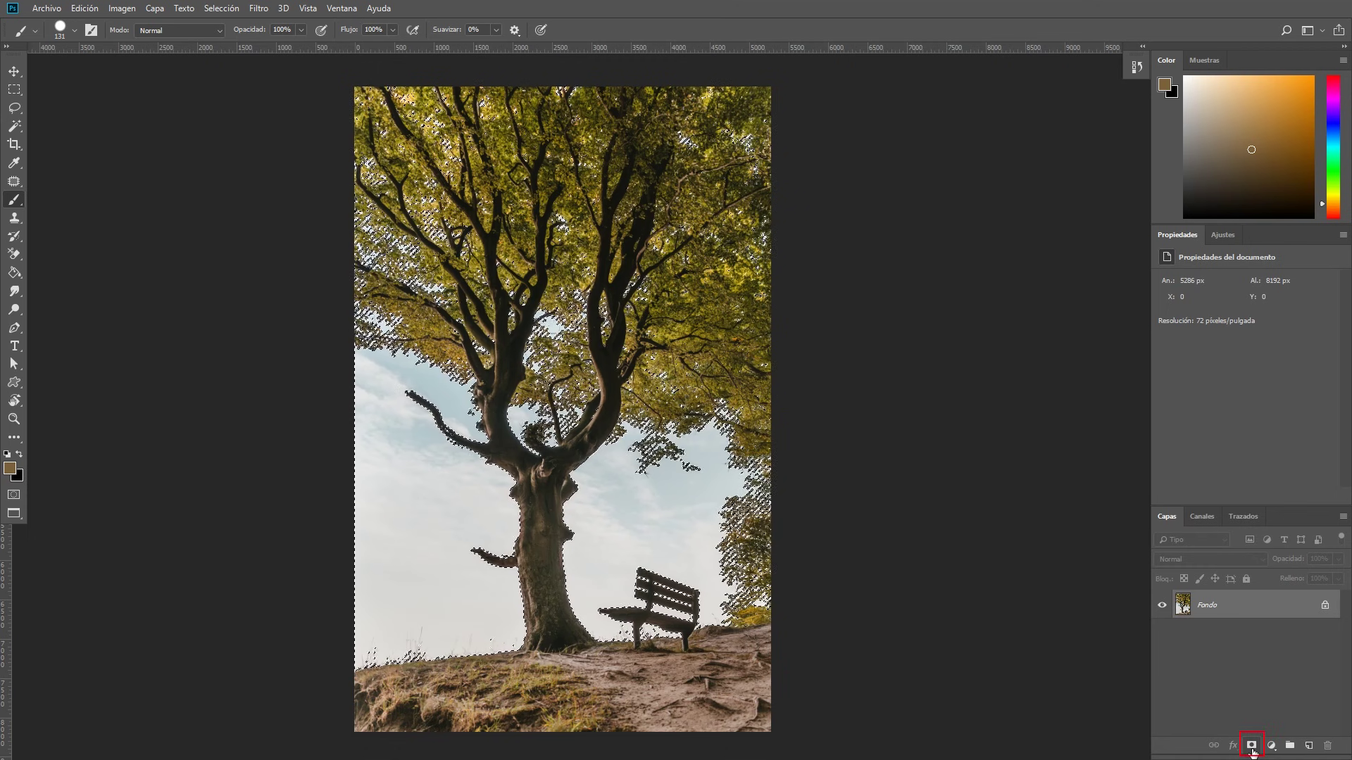
# Step: Add a layer mask from the selection and invert it with Ctrl+I to hide the sky
pyautogui.click(1251, 747)
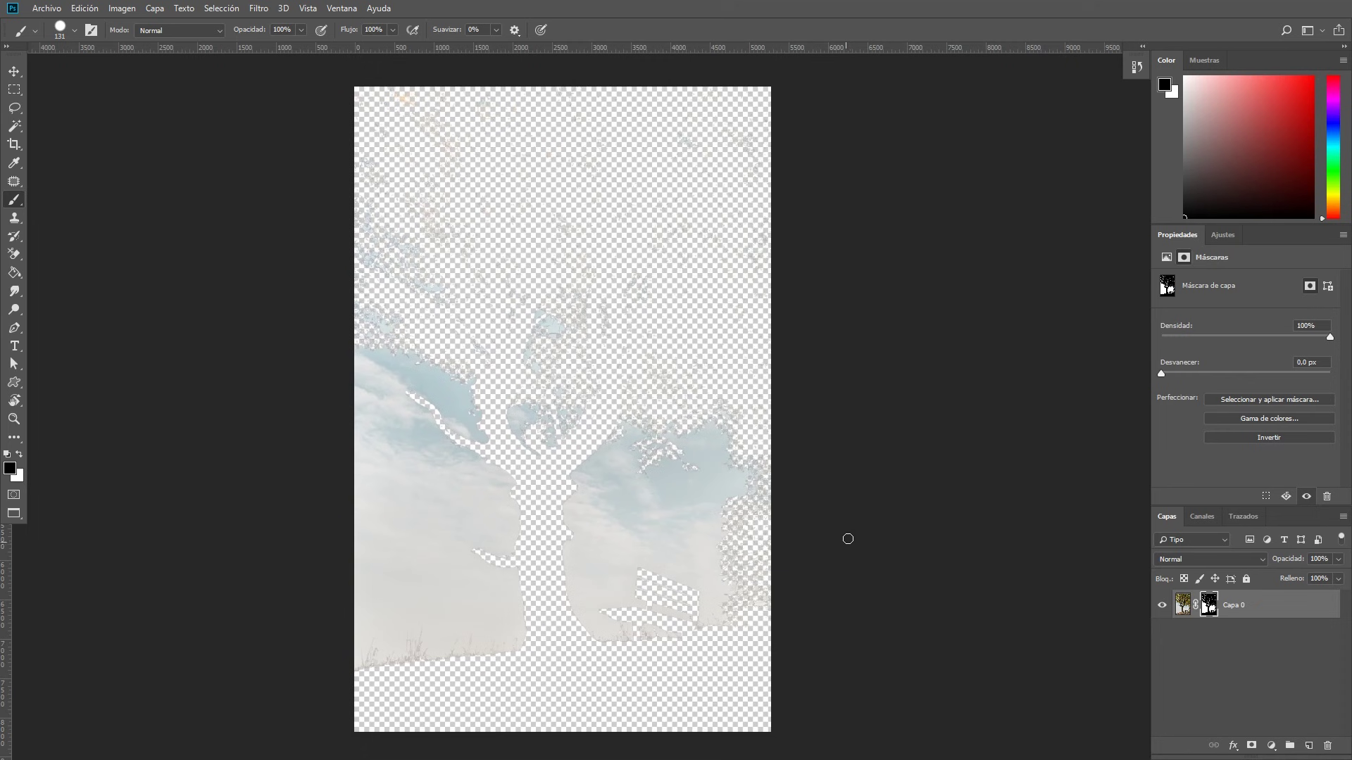
pyautogui.click(1209, 607)
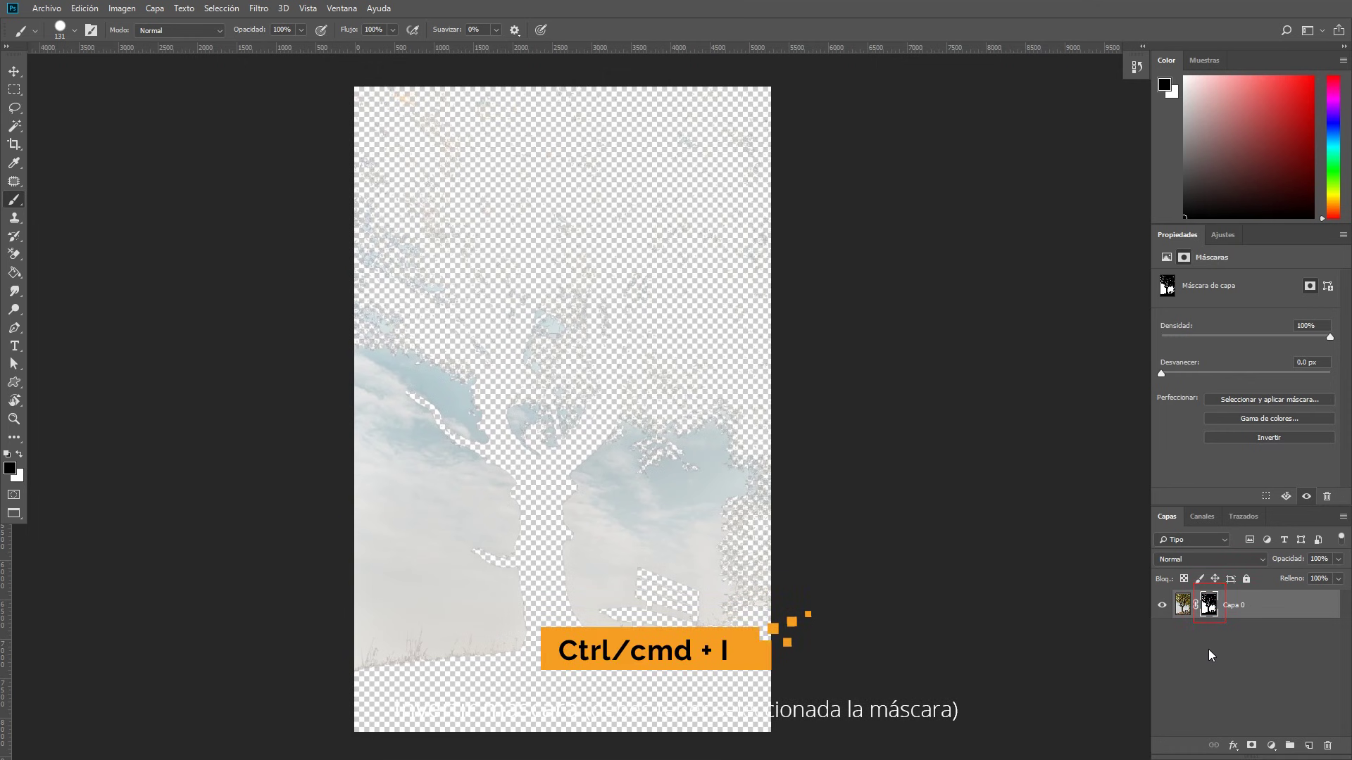
pyautogui.hotkey('ctrl', 'i')
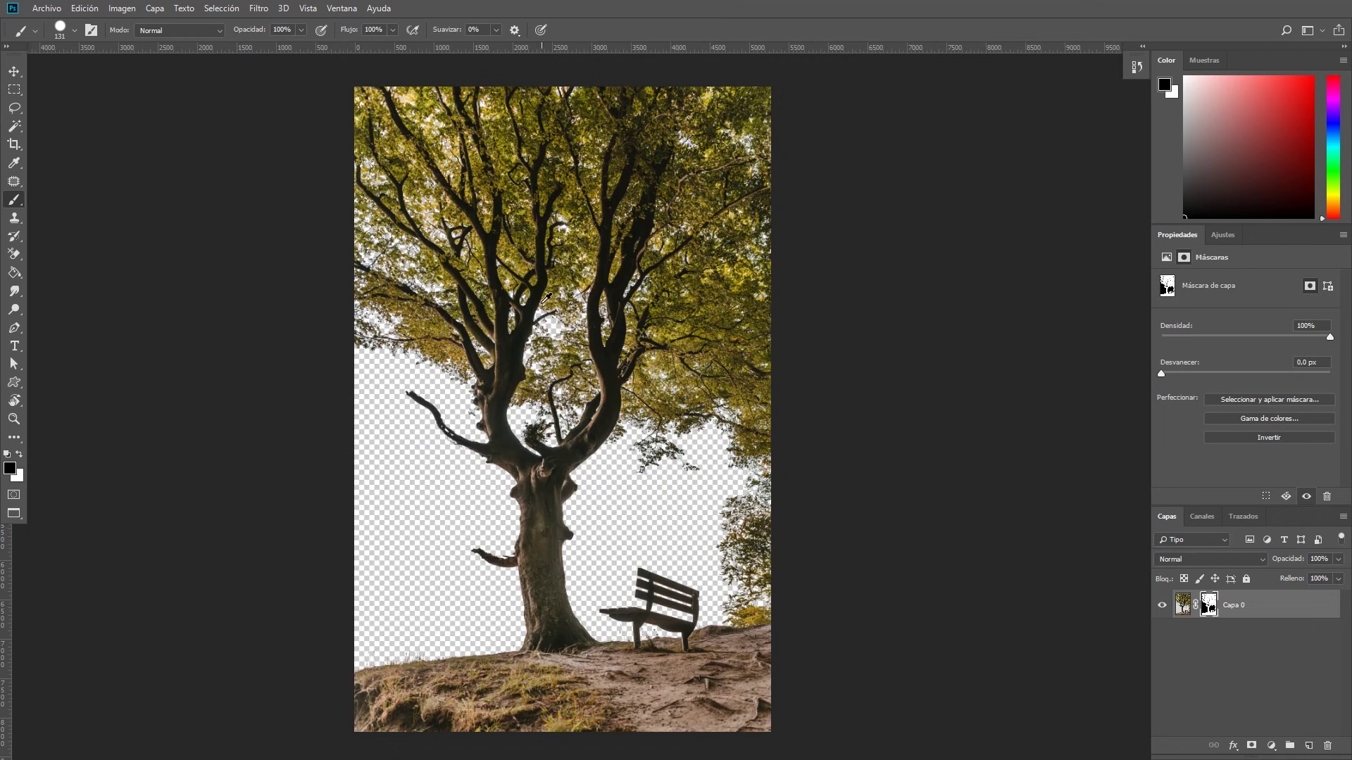
# Step: Zoom in and pan across the treetop to the trunk fork and left branch
pyautogui.scroll(5, 547, 298)
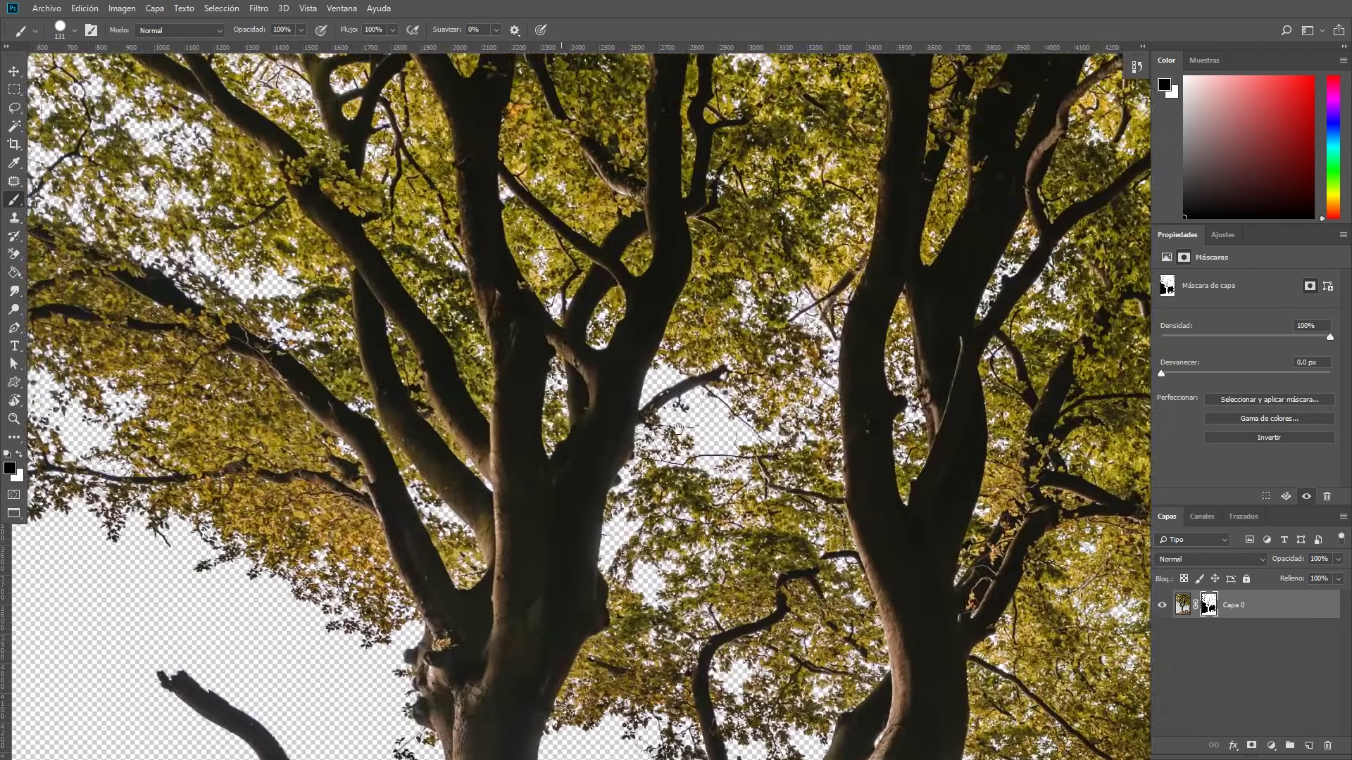
pyautogui.moveTo(669, 426); pyautogui.dragTo(724, 481)
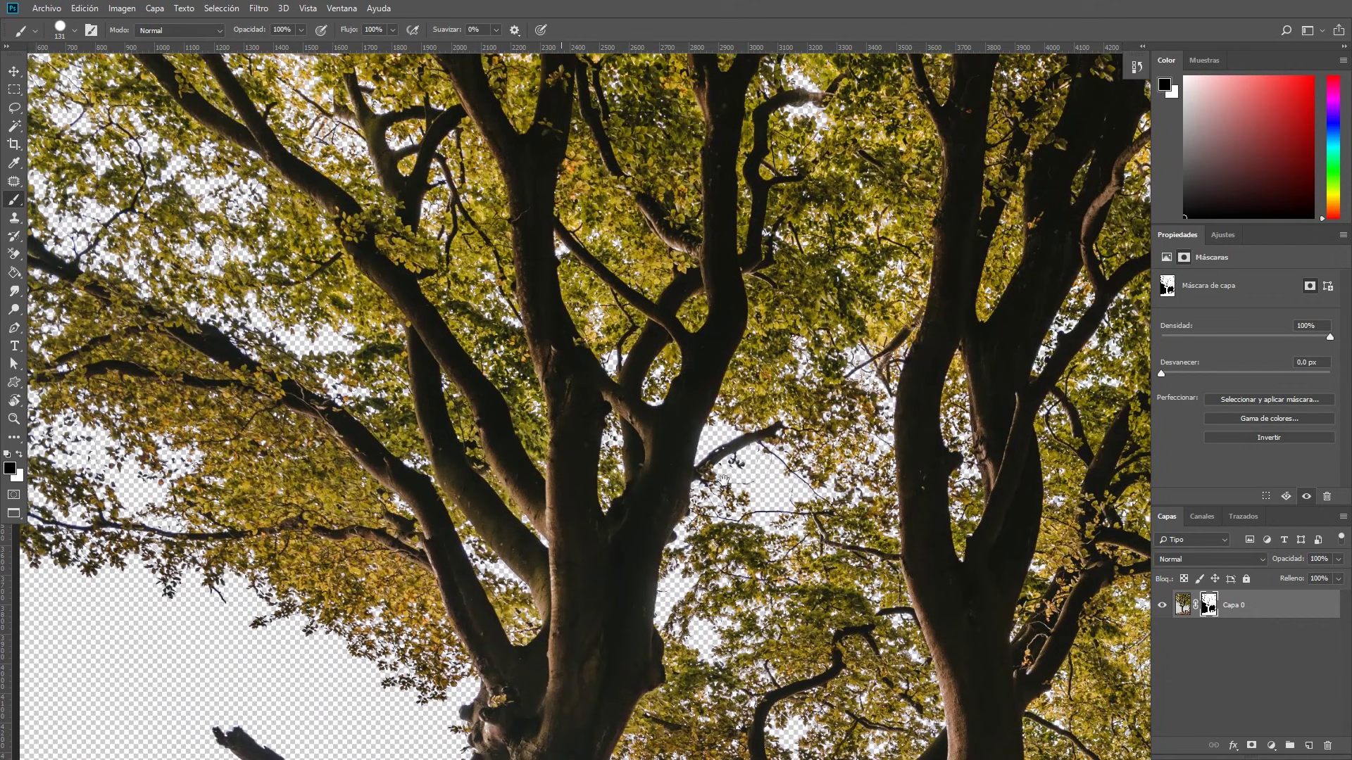
pyautogui.moveTo(278, 162); pyautogui.dragTo(288, 273)
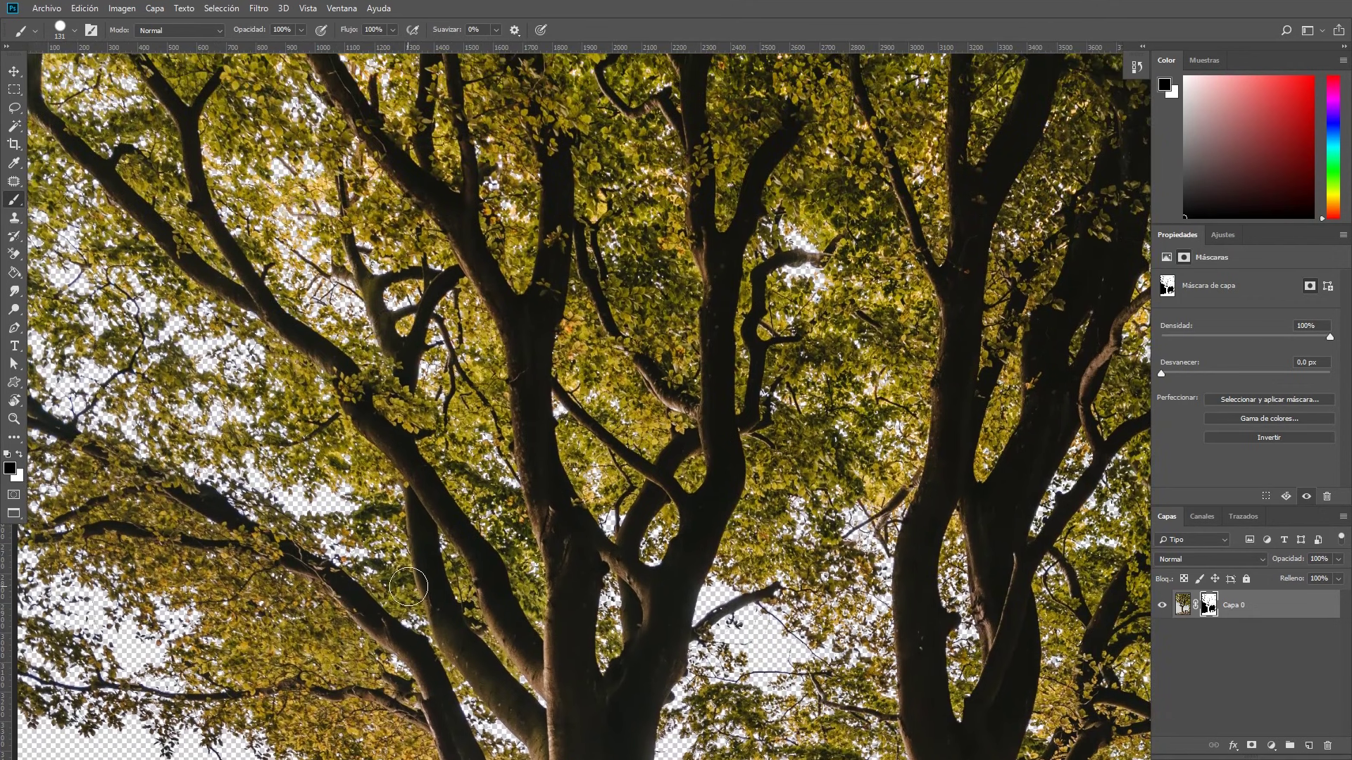
pyautogui.moveTo(408, 587); pyautogui.dragTo(759, 140)
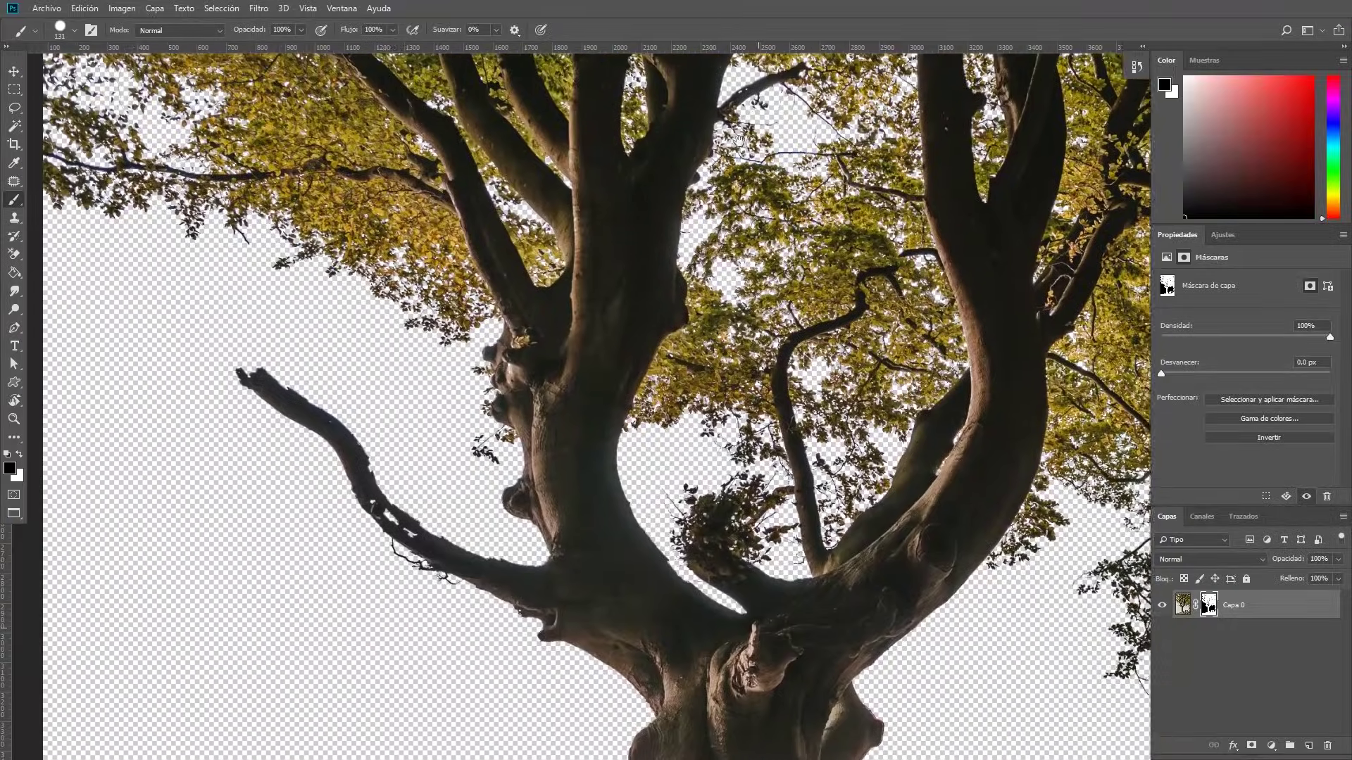
pyautogui.scroll(2, 511, 540)
pyautogui.scroll(2, 511, 540)
pyautogui.scroll(2, 511, 540)
pyautogui.scroll(2, 512, 540)
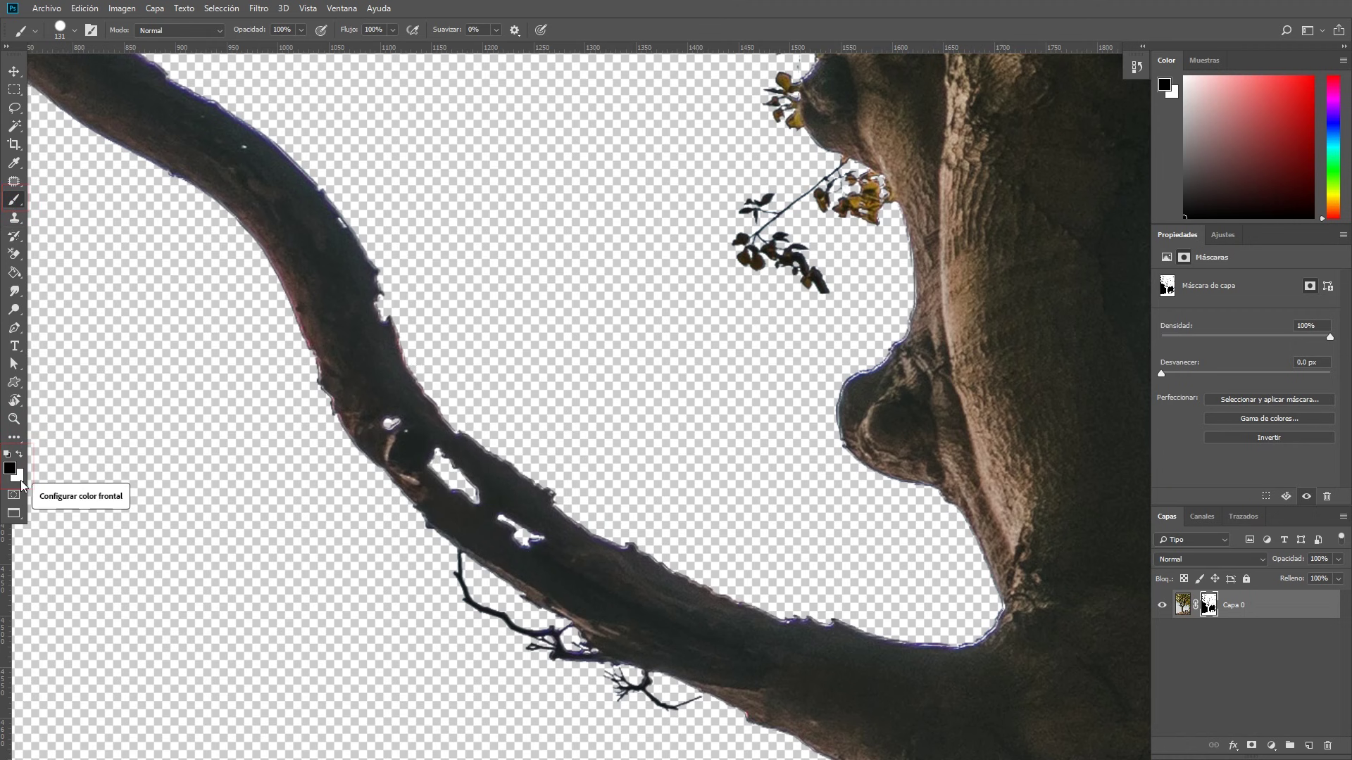
# Step: Switch to white, shrink the brush to 36 px, paint the branch holes, then undo those strokes
pyautogui.press('d')
pyautogui.press('x')
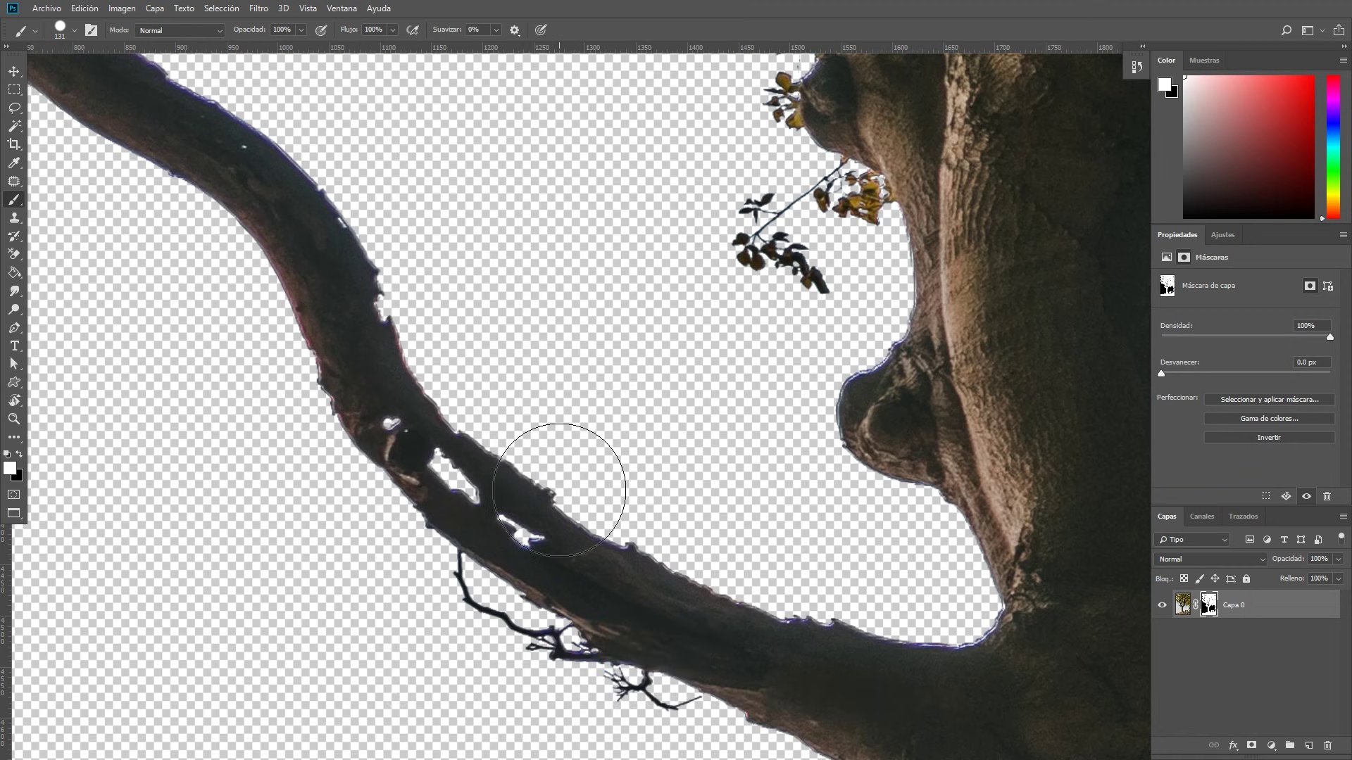
pyautogui.keyDown('alt'); pyautogui.rightClick(480, 448); pyautogui.keyUp('alt')
pyautogui.moveTo(454, 456); pyautogui.dragTo(436, 451)
pyautogui.moveTo(519, 528); pyautogui.dragTo(521, 537)
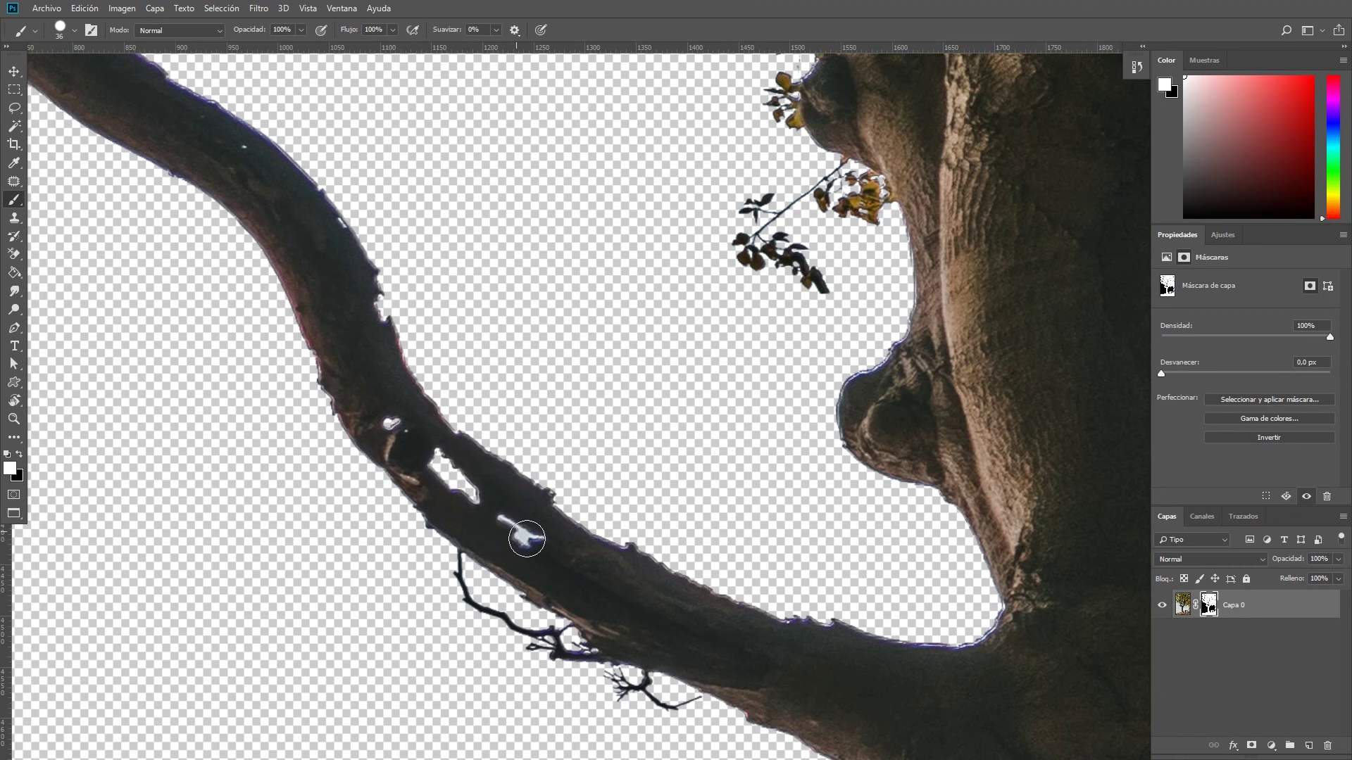
pyautogui.click(449, 484)
pyautogui.moveTo(449, 484); pyautogui.dragTo(441, 461)
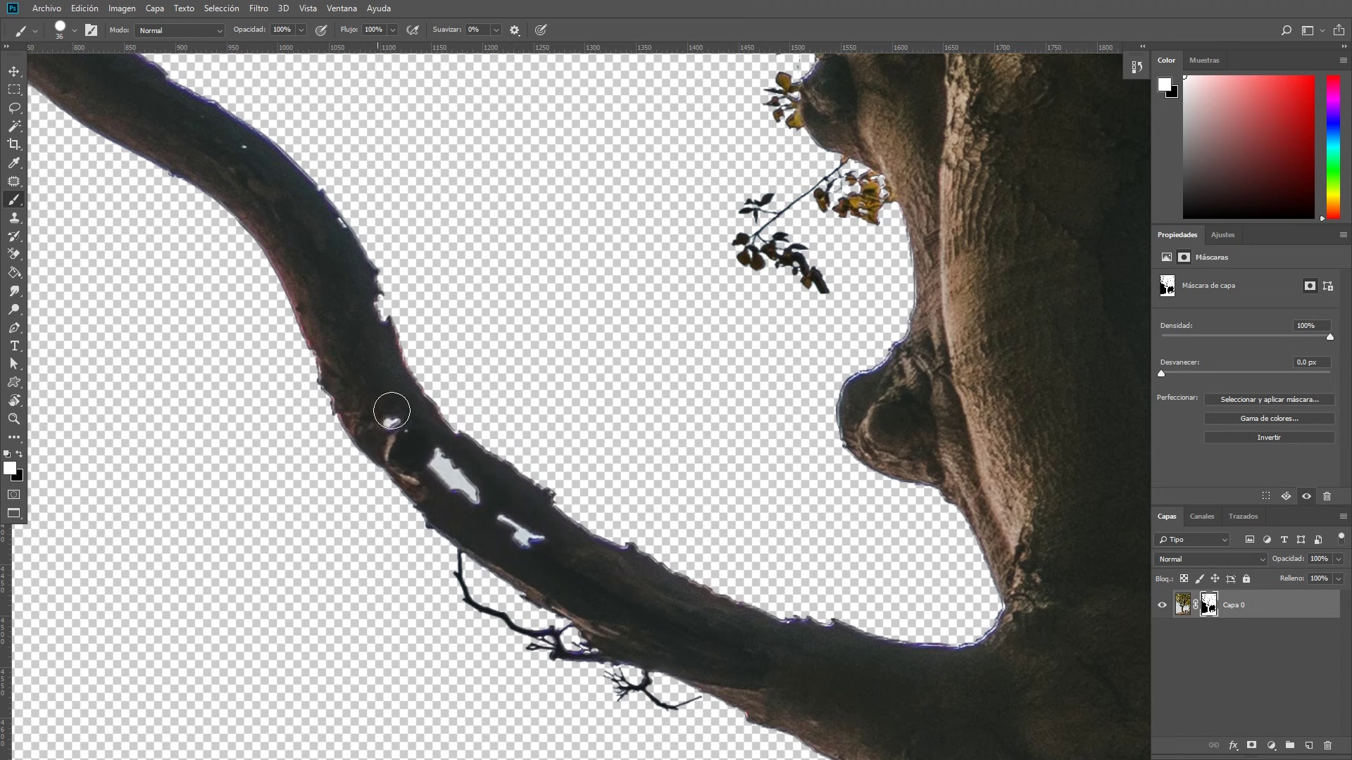
pyautogui.scroll(1, 450, 486)
pyautogui.moveTo(446, 468); pyautogui.dragTo(479, 513)
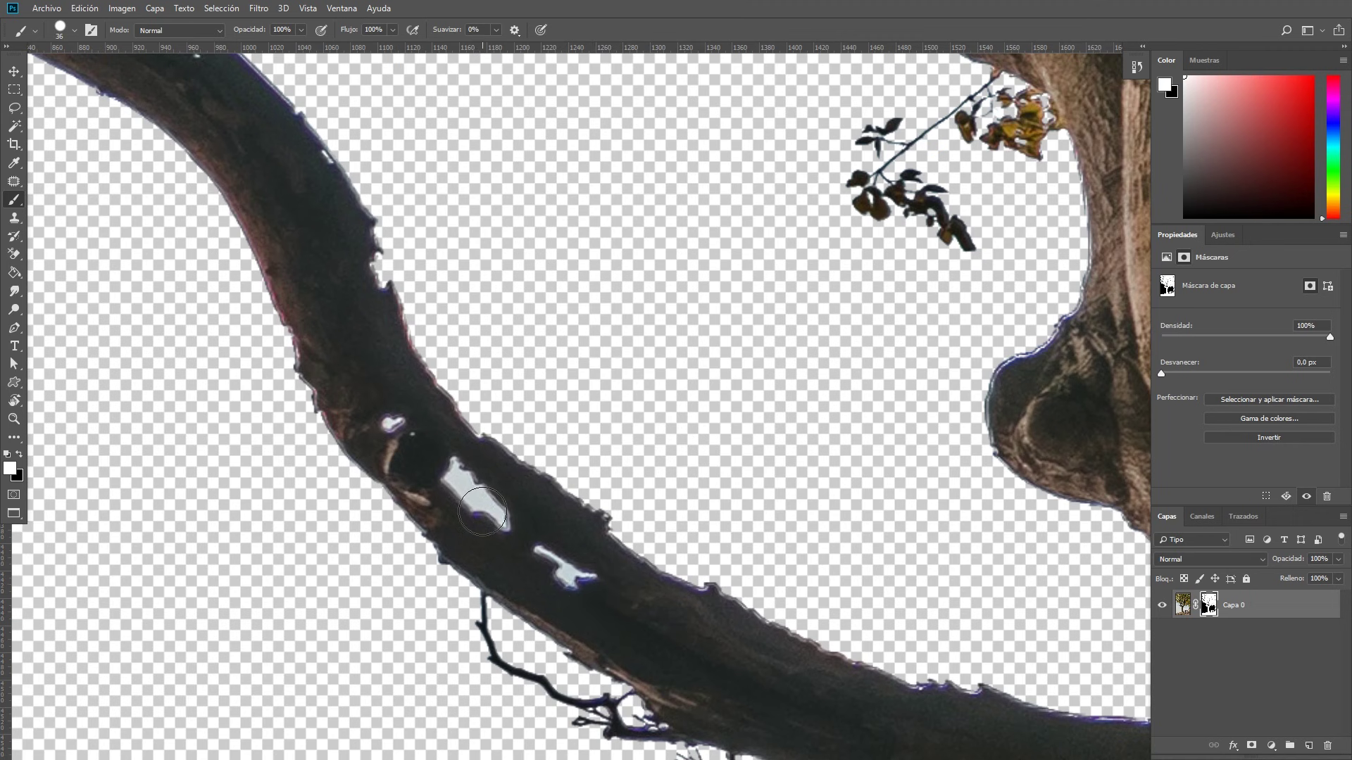
pyautogui.hotkey('ctrl', 'z')
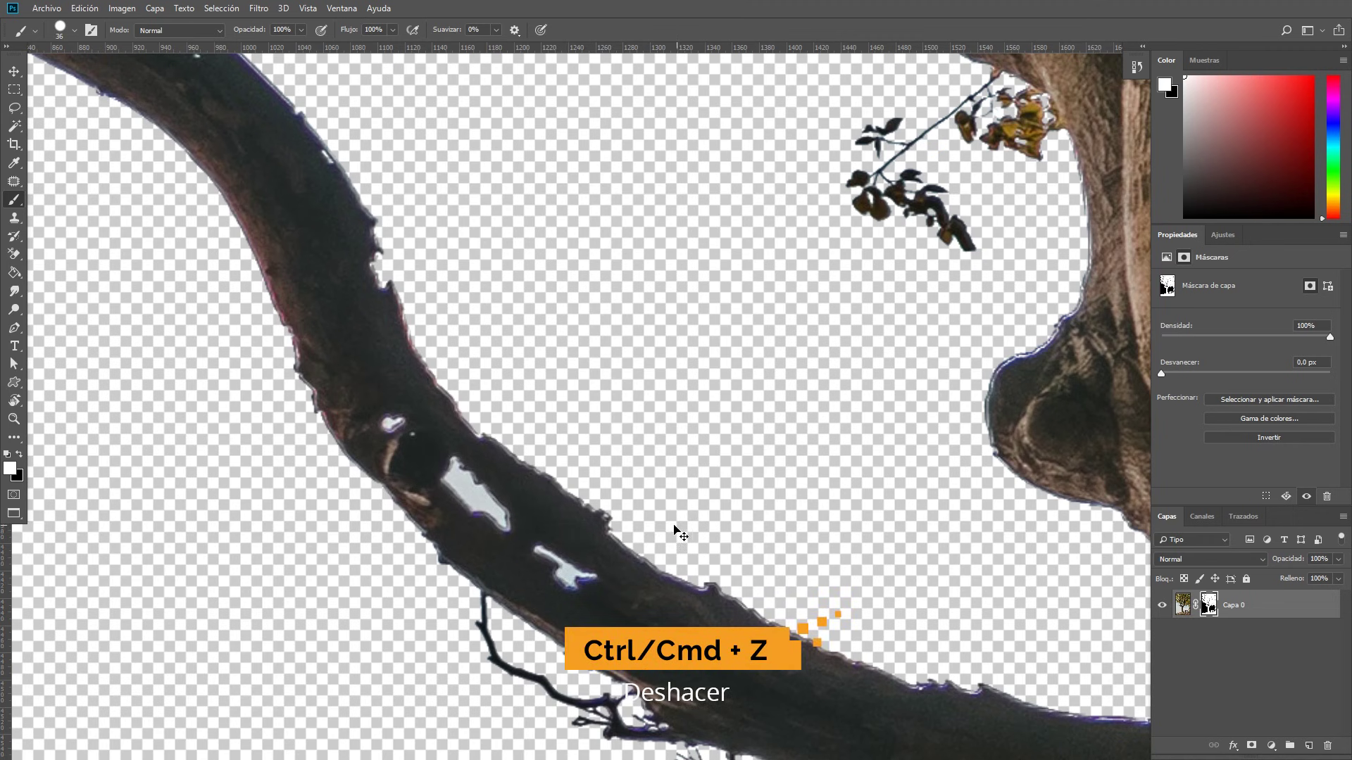
pyautogui.hotkey('ctrl', 'z')
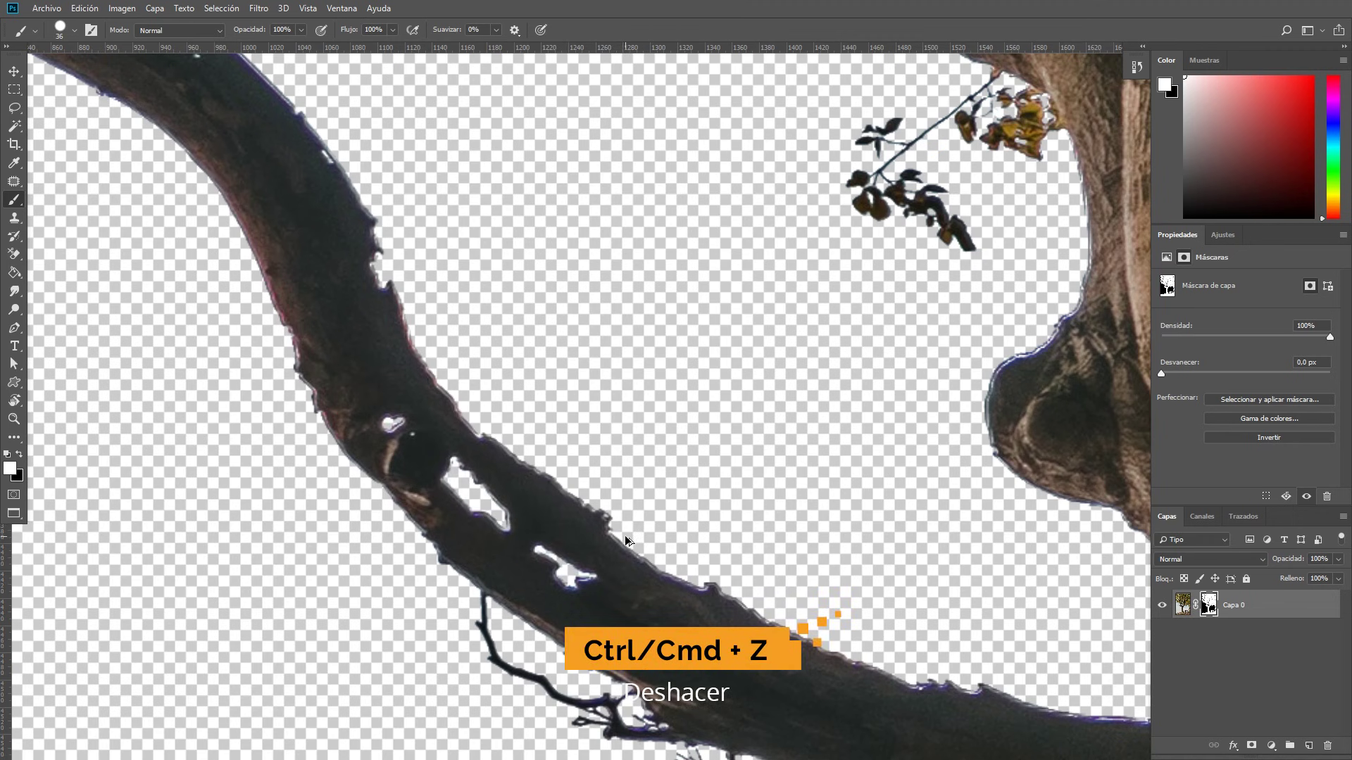
# Step: Paint the mask over the bright spot on the trunk knot
pyautogui.scroll(1, 308, 236)
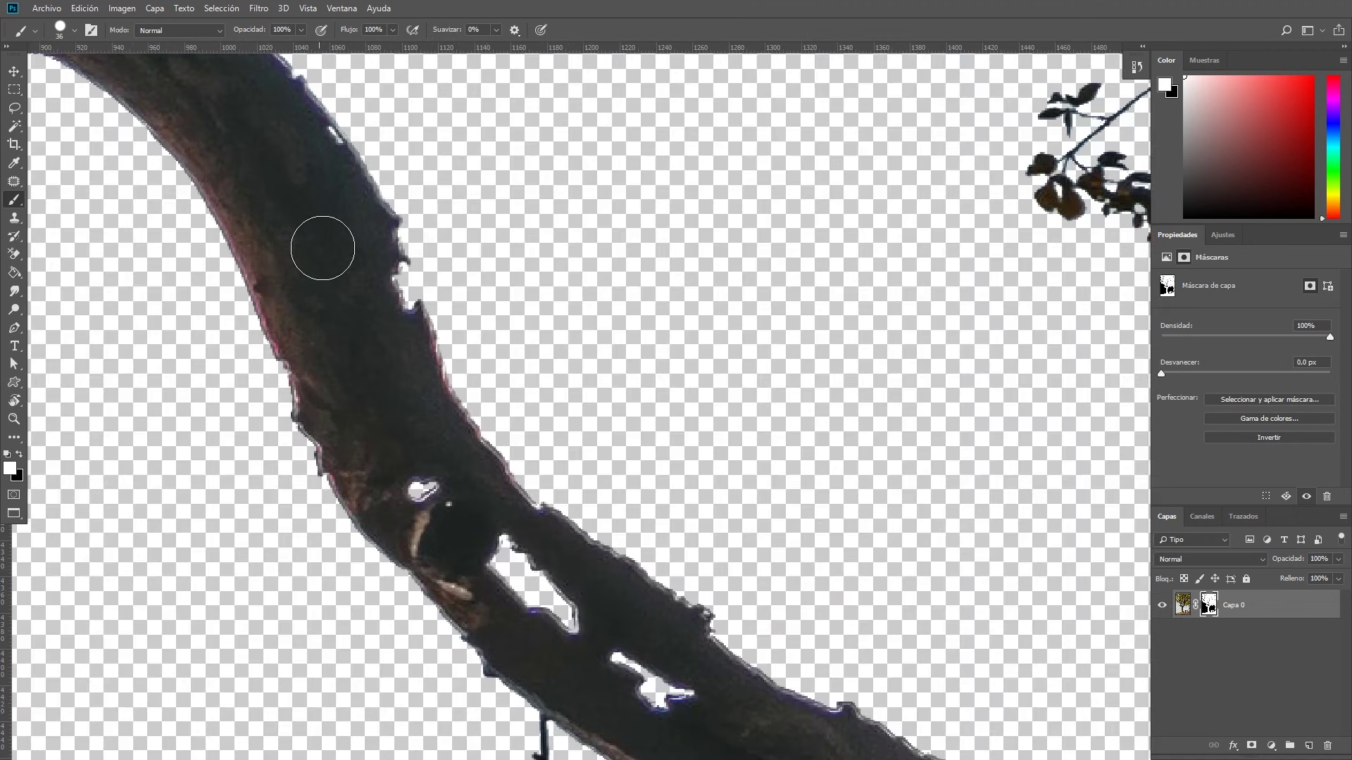
pyautogui.scroll(-3, 383, 437)
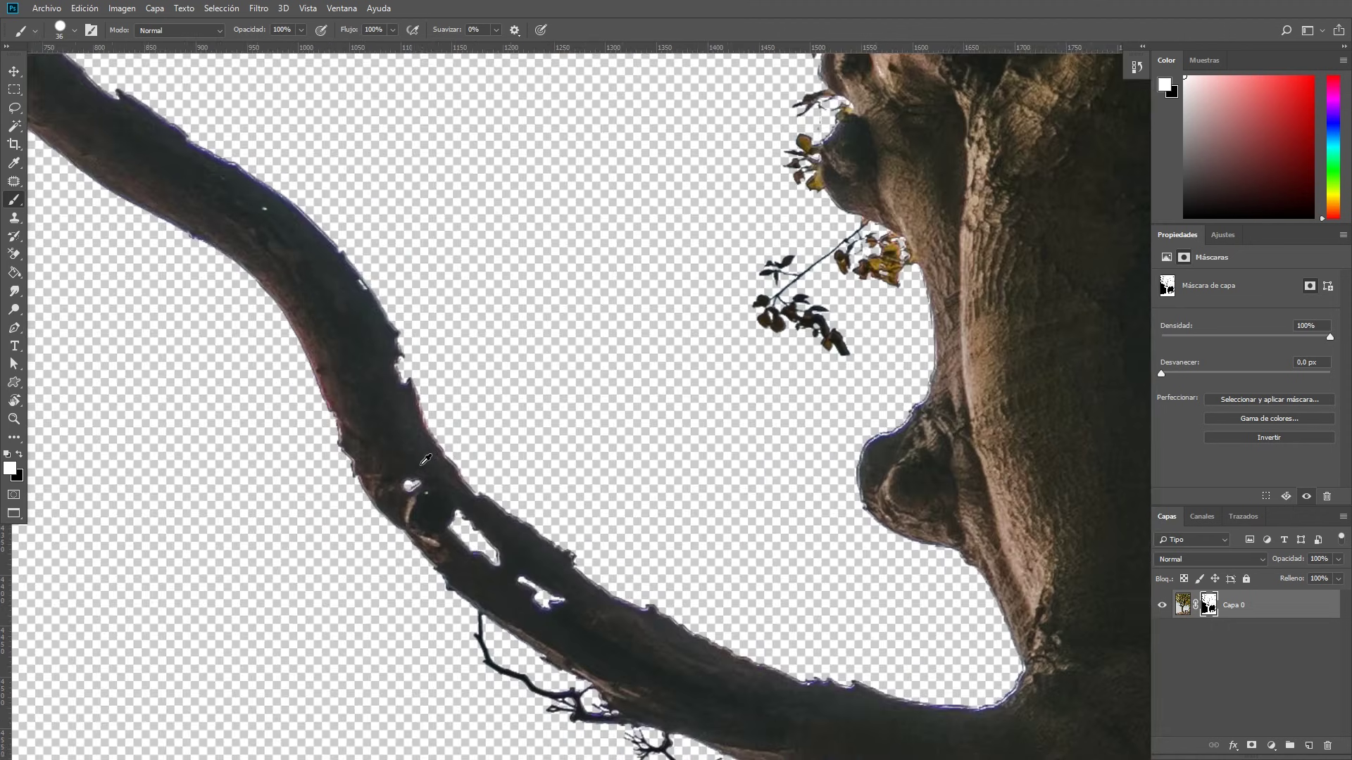
pyautogui.moveTo(845, 473); pyautogui.dragTo(695, 387)
pyautogui.scroll(2, 688, 522)
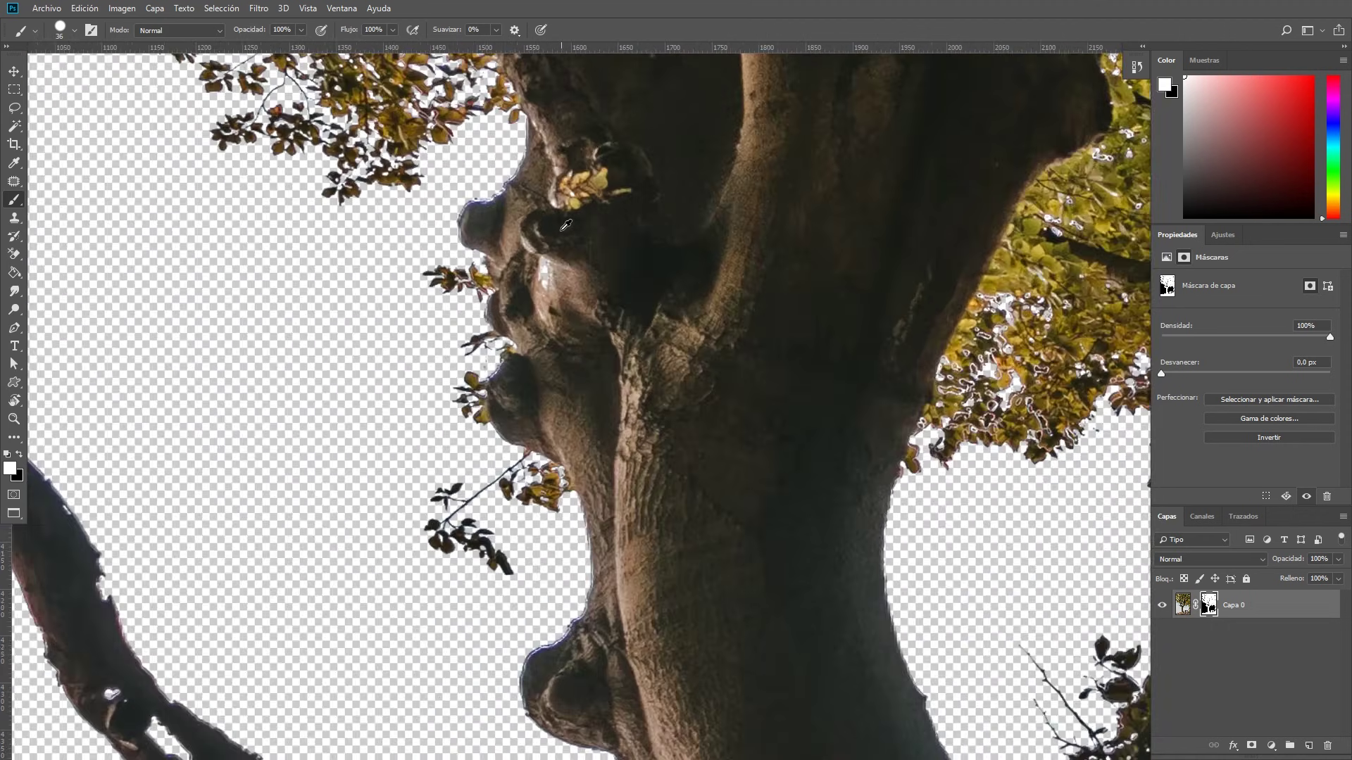
pyautogui.scroll(2, 560, 236)
pyautogui.moveTo(559, 236); pyautogui.dragTo(553, 263)
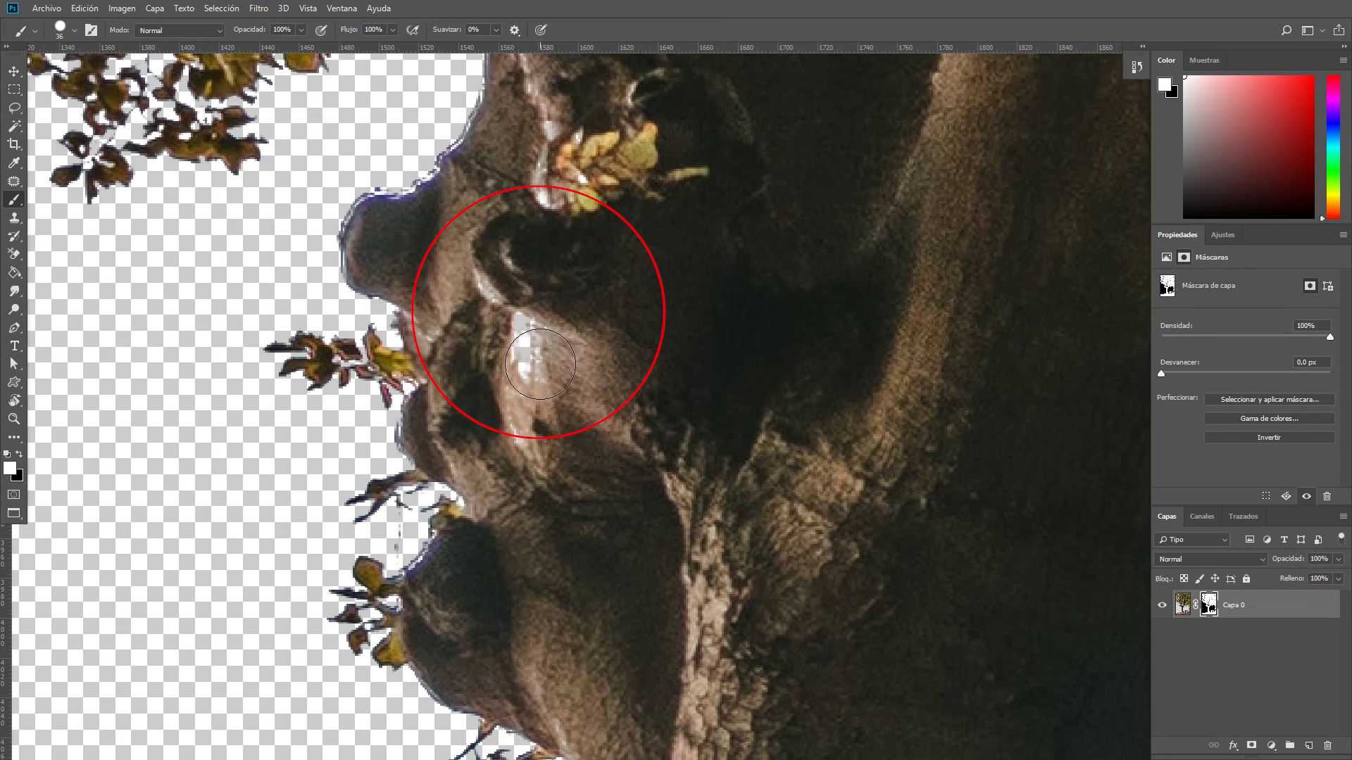
pyautogui.moveTo(538, 357); pyautogui.dragTo(535, 422)
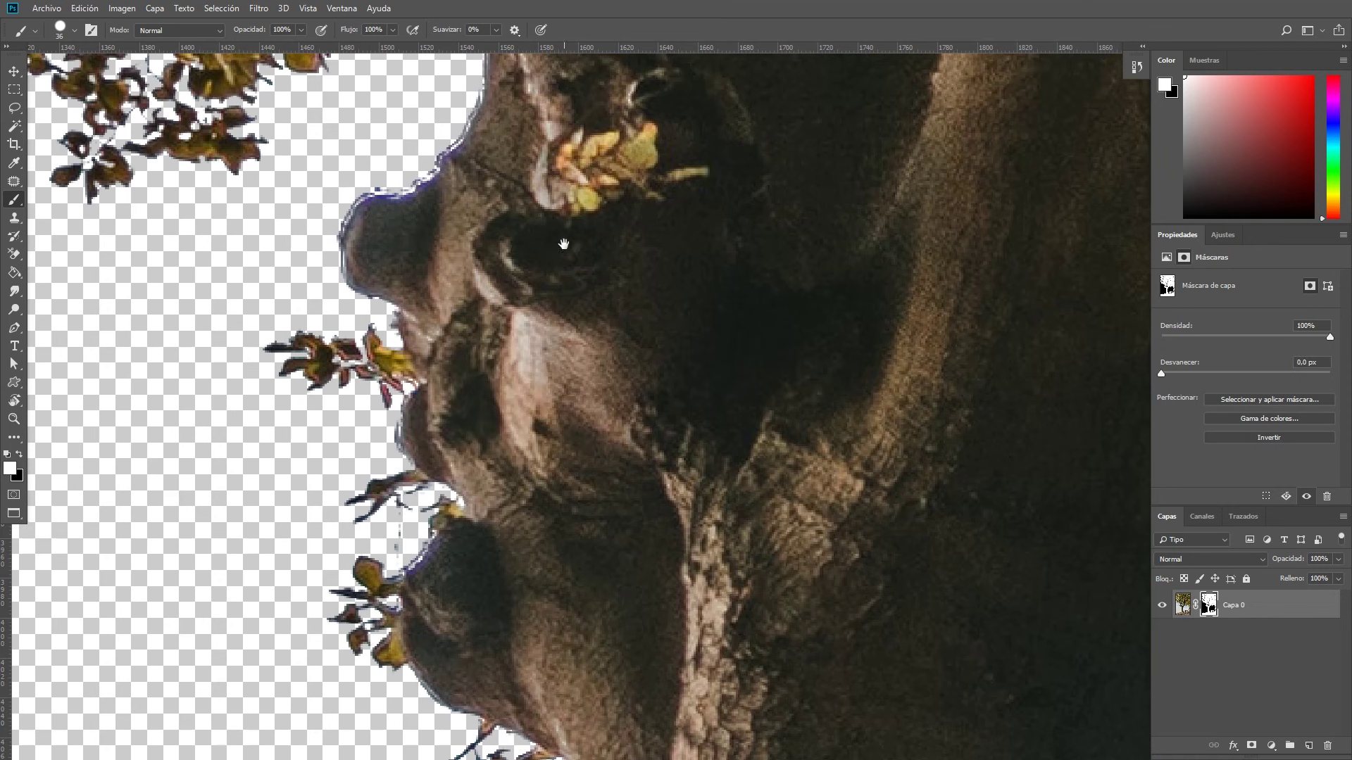
# Step: Paint a patch of sky back into the mask left of the trunk
pyautogui.moveTo(541, 243); pyautogui.dragTo(499, 537)
pyautogui.scroll(-3, 513, 416)
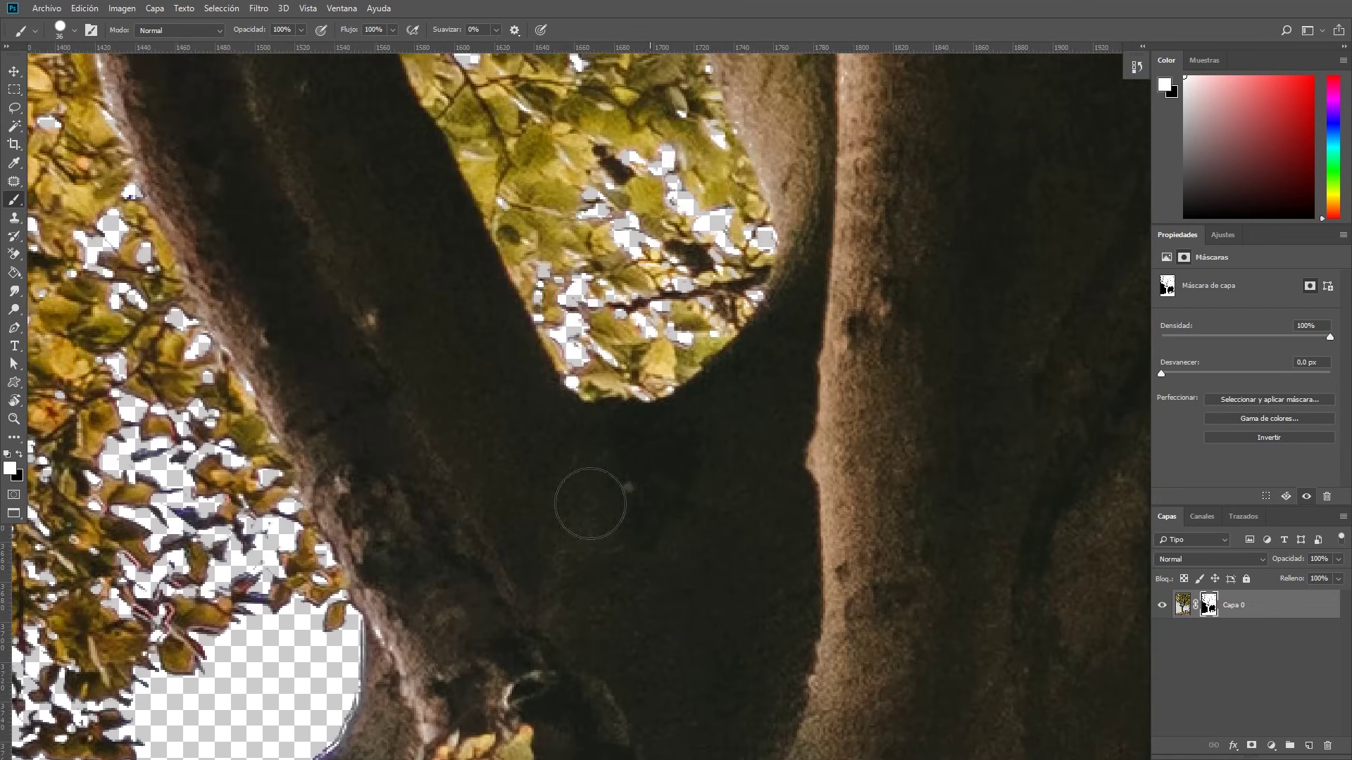
pyautogui.scroll(-2, 546, 555)
pyautogui.scroll(-2, 754, 190)
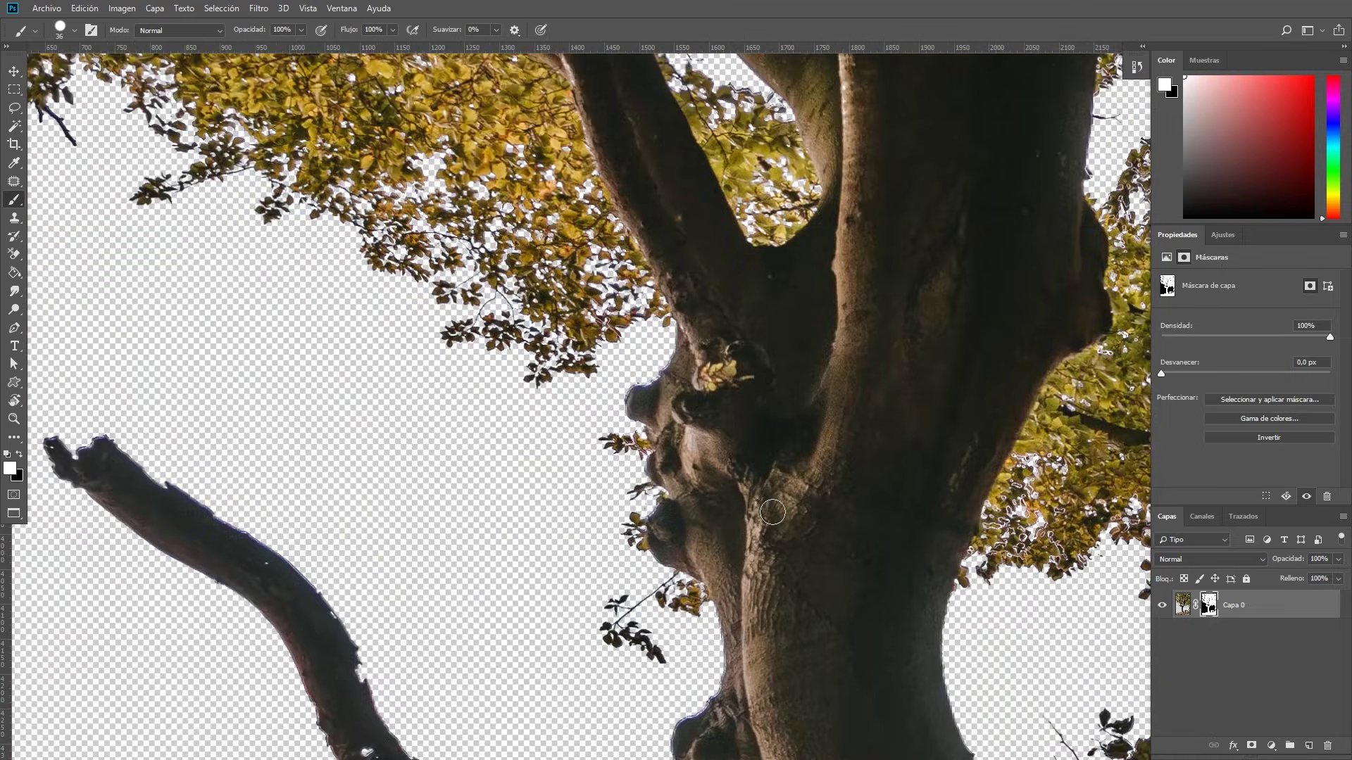
pyautogui.scroll(2, 754, 191)
pyautogui.moveTo(485, 218); pyautogui.dragTo(672, 260)
pyautogui.moveTo(368, 305)
pyautogui.mouseDown()
pyautogui.moveTo(362, 389)
pyautogui.moveTo(358, 255)
pyautogui.moveTo(338, 326)
pyautogui.mouseUp()
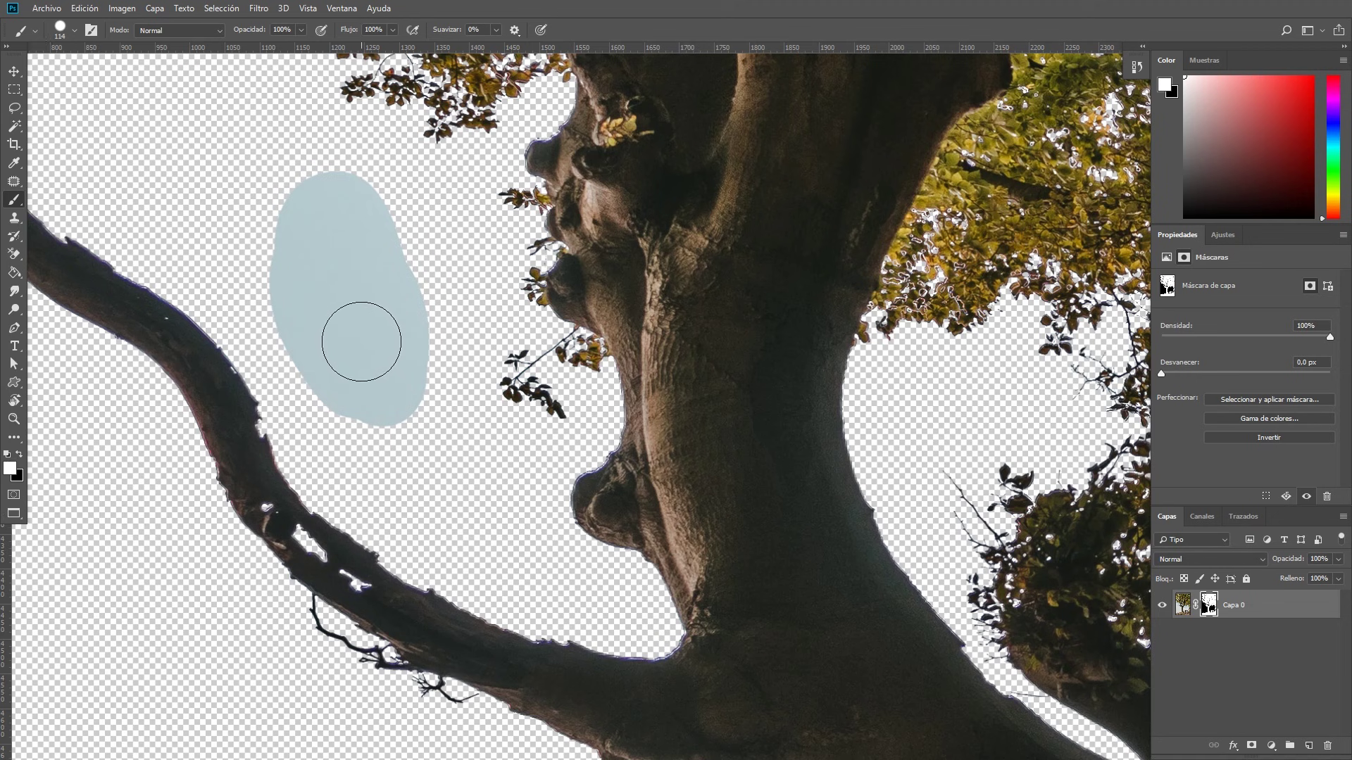
# Step: Paint black over the stray sky blob on the tree's mask, undoing a stray white stroke
pyautogui.press('x')
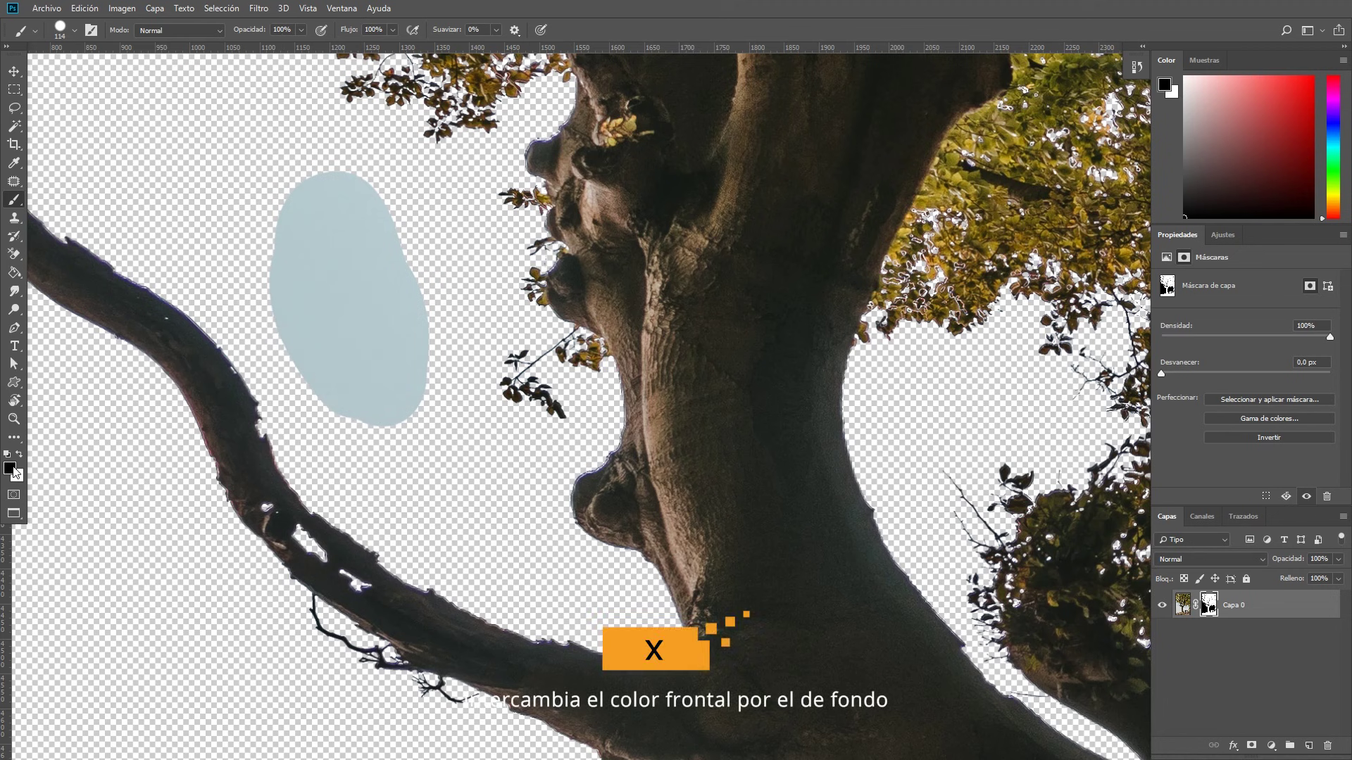
pyautogui.moveTo(288, 205)
pyautogui.mouseDown()
pyautogui.moveTo(320, 223)
pyautogui.moveTo(368, 369)
pyautogui.mouseUp()
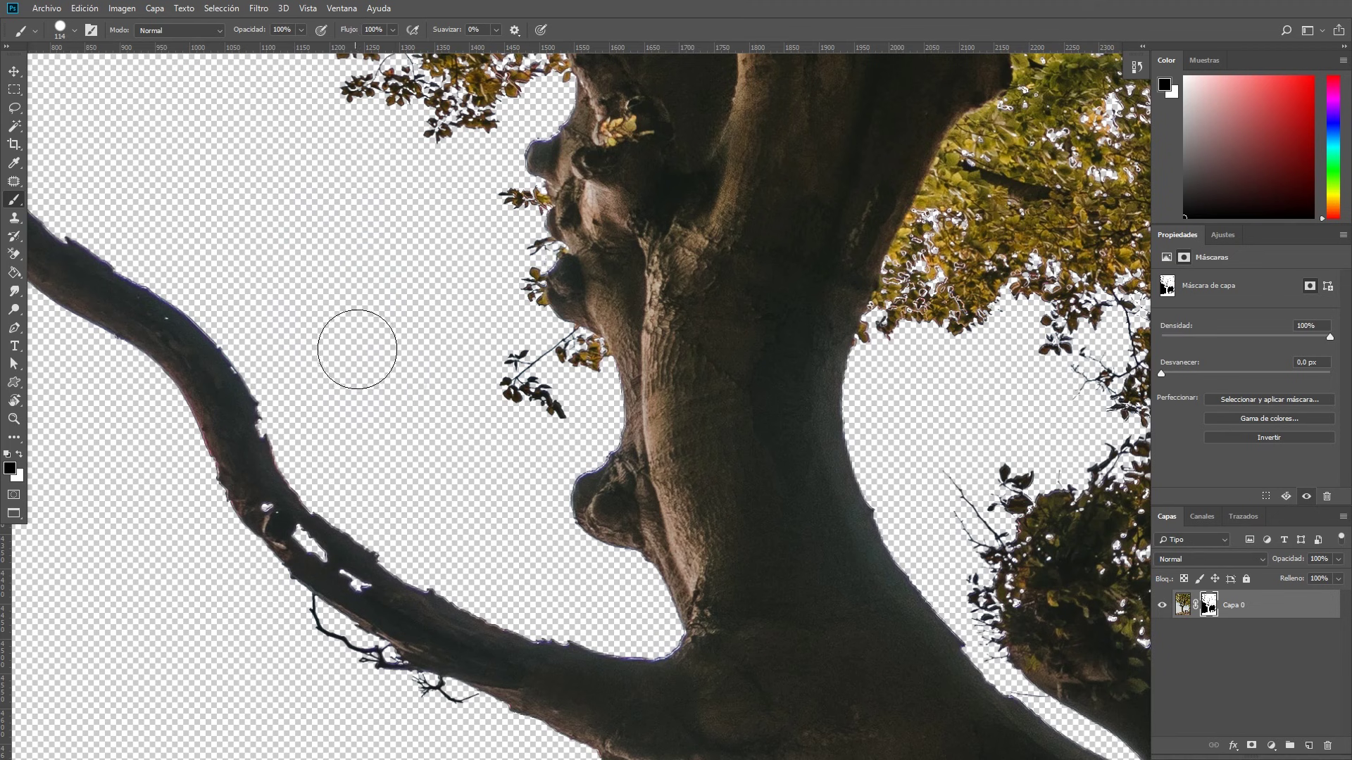
pyautogui.press('x')
pyautogui.moveTo(264, 373); pyautogui.dragTo(280, 367)
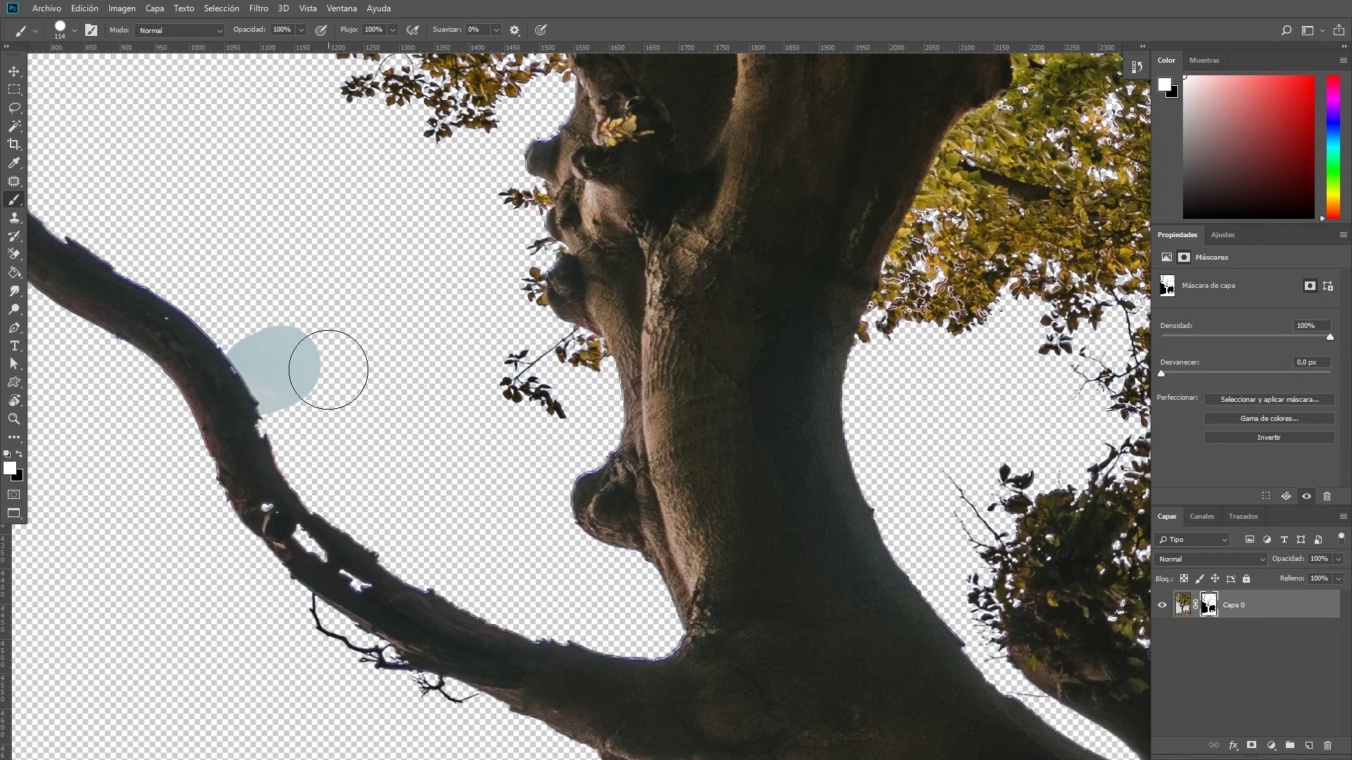
pyautogui.hotkey('ctrl', 'z')
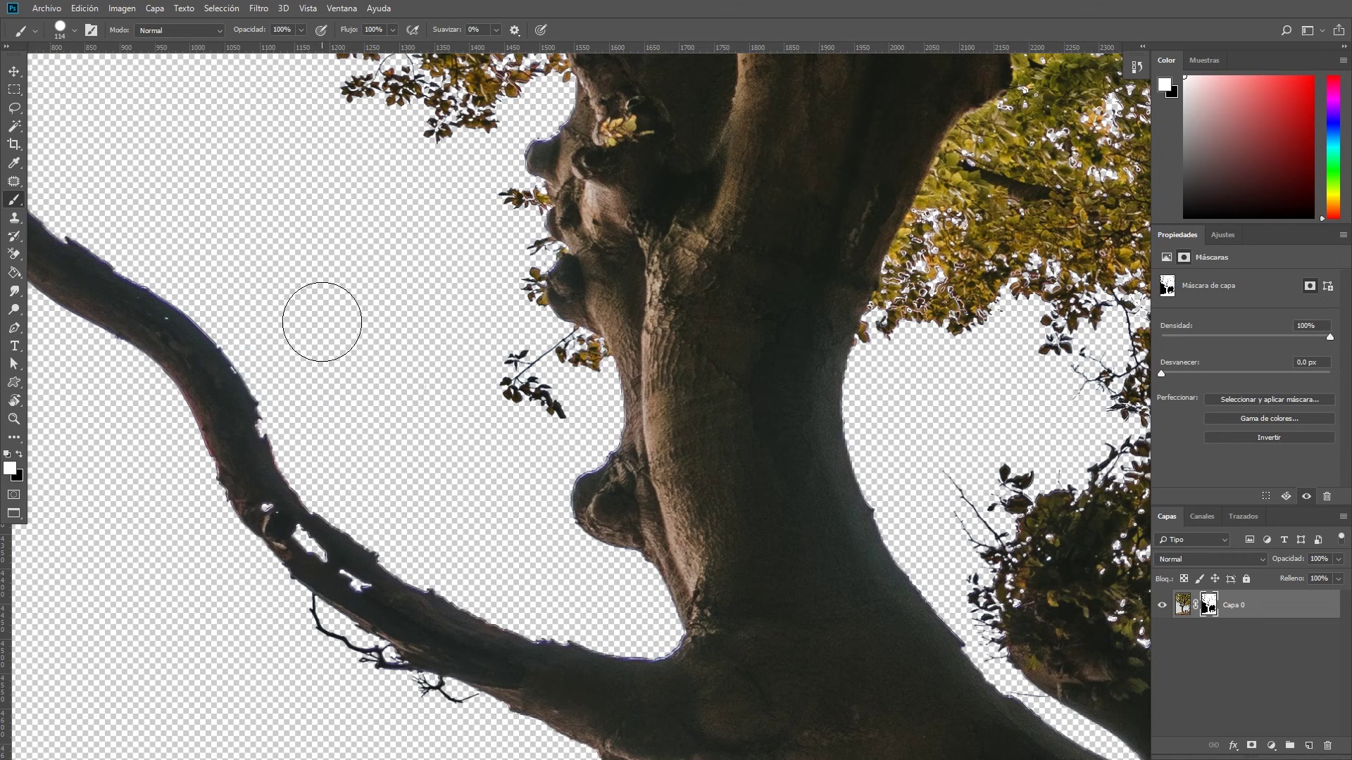
pyautogui.moveTo(235, 292)
pyautogui.mouseDown()
pyautogui.moveTo(425, 347)
pyautogui.moveTo(450, 401)
pyautogui.moveTo(273, 531)
pyautogui.mouseUp()
pyautogui.scroll(-1, 688, 476)
pyautogui.scroll(-1, 594, 387)
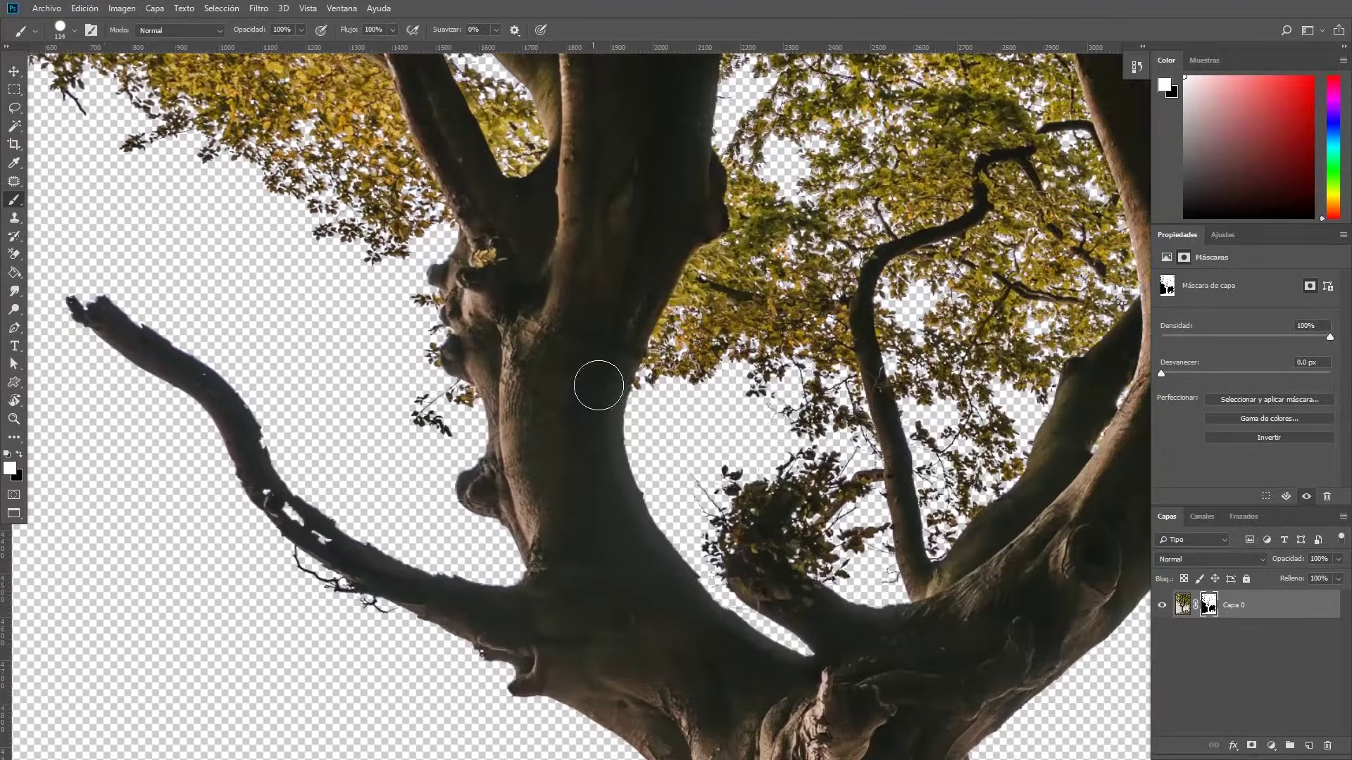
pyautogui.scroll(-1, 742, 502)
pyautogui.scroll(-1, 741, 503)
pyautogui.scroll(-2, 741, 502)
pyautogui.scroll(-1, 741, 502)
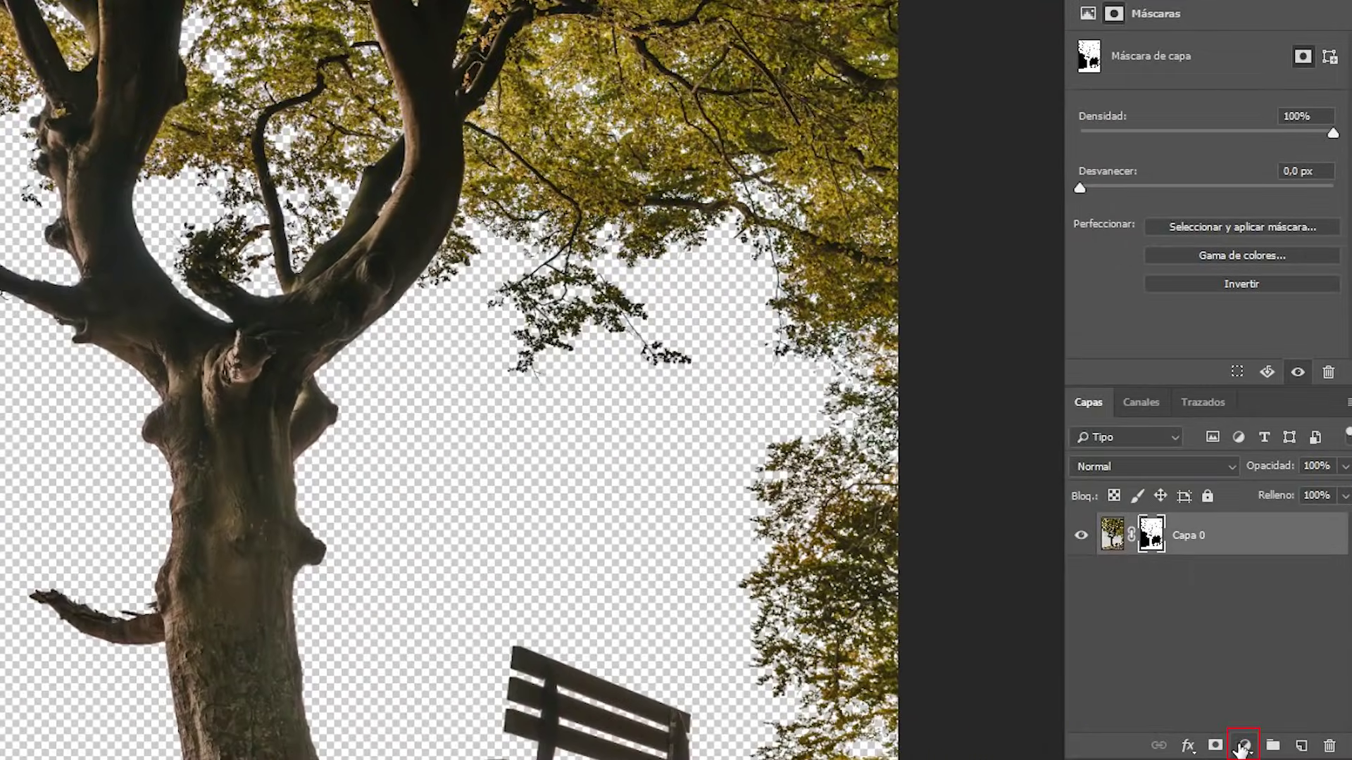
# Step: Add a Color uniforme fill layer in grey 909090 and drag it below Capa 0
pyautogui.click(1244, 748)
pyautogui.click(1239, 374)
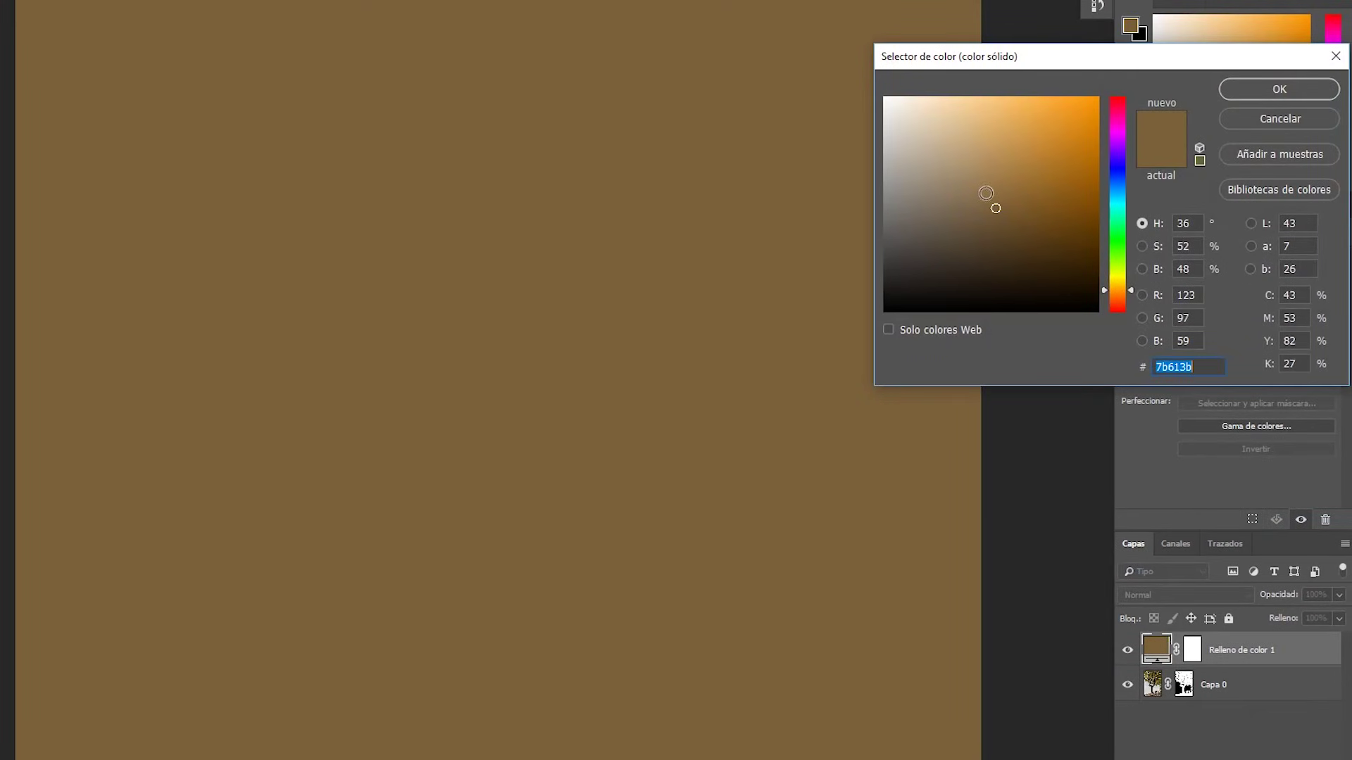
pyautogui.moveTo(995, 208); pyautogui.dragTo(881, 191)
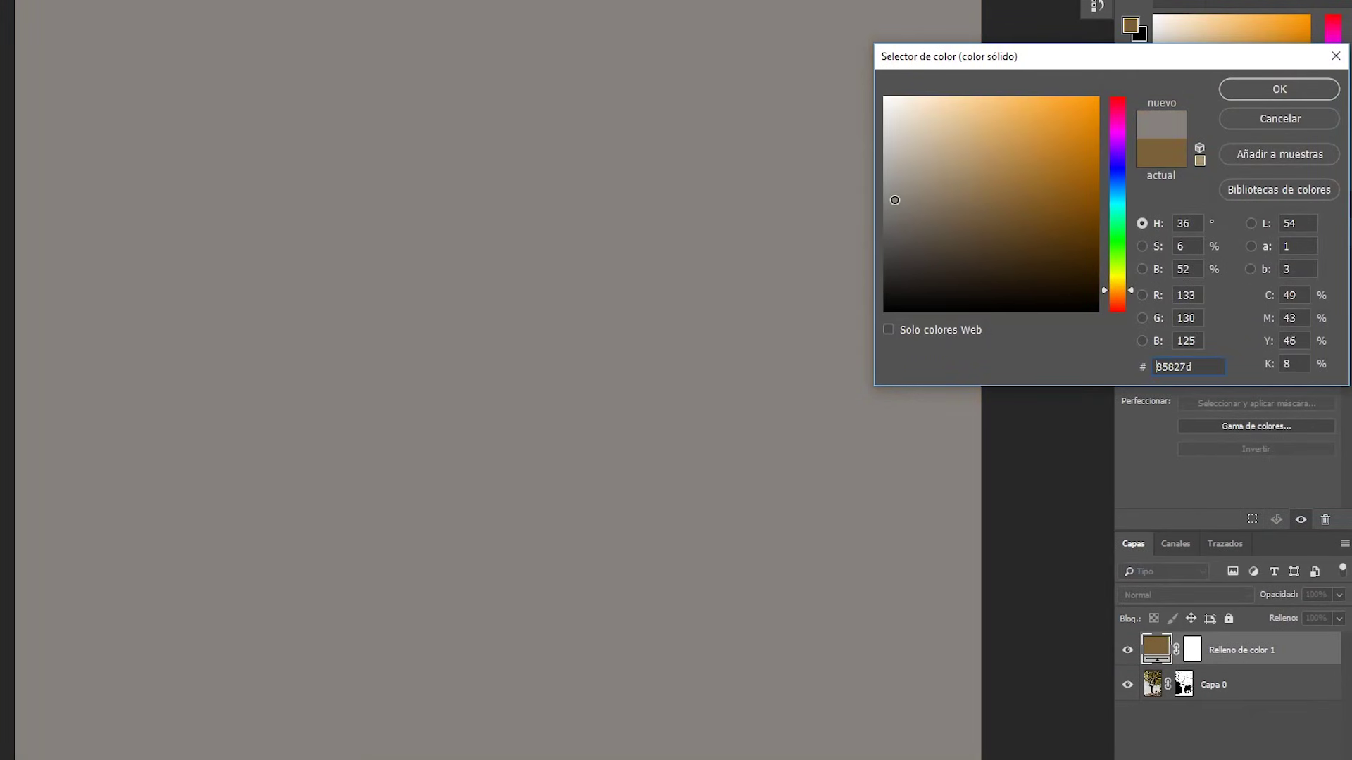
pyautogui.click(1279, 90)
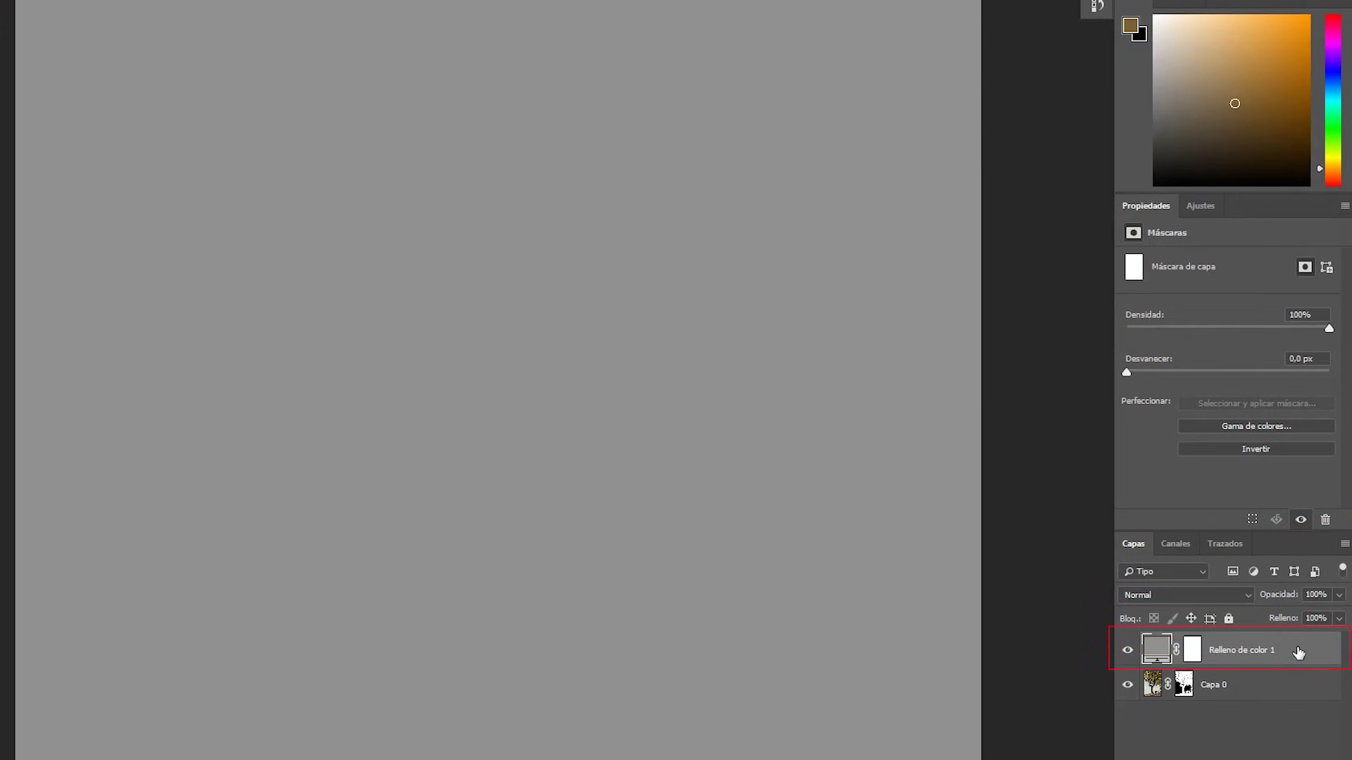
pyautogui.moveTo(1298, 653)
pyautogui.mouseDown()
pyautogui.moveTo(1293, 717)
pyautogui.moveTo(1265, 748)
pyautogui.mouseUp()
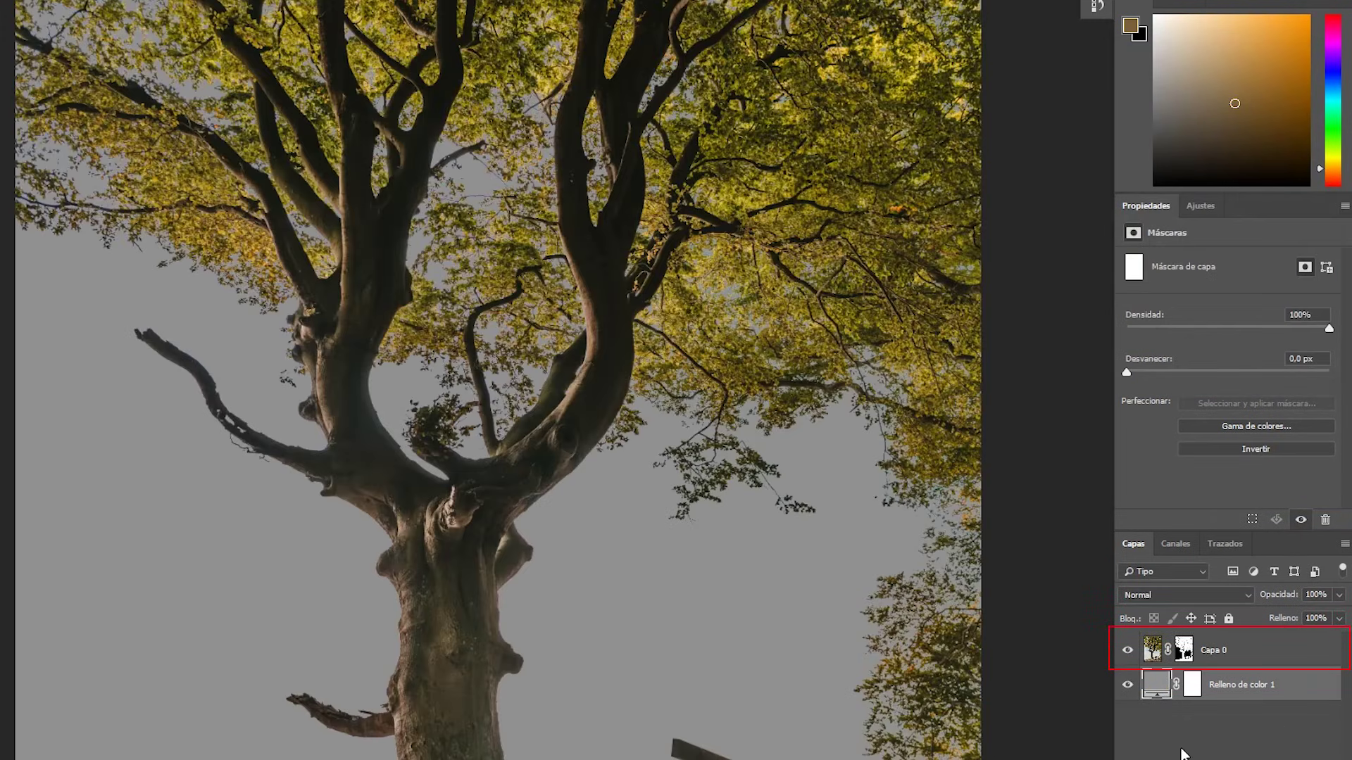
pyautogui.scroll(-2, 667, 546)
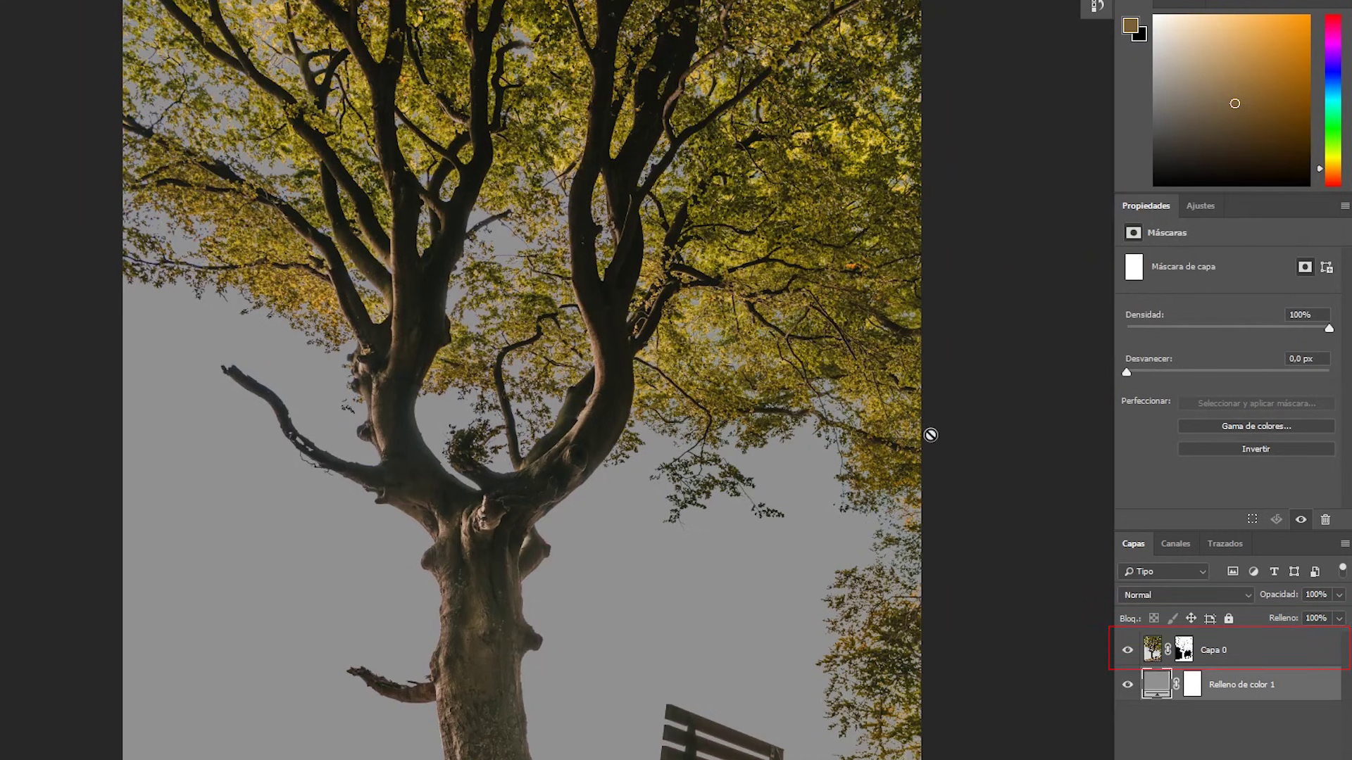
pyautogui.scroll(2, 929, 431)
pyautogui.scroll(1, 929, 432)
pyautogui.scroll(2, 680, 471)
pyautogui.scroll(-1, 679, 471)
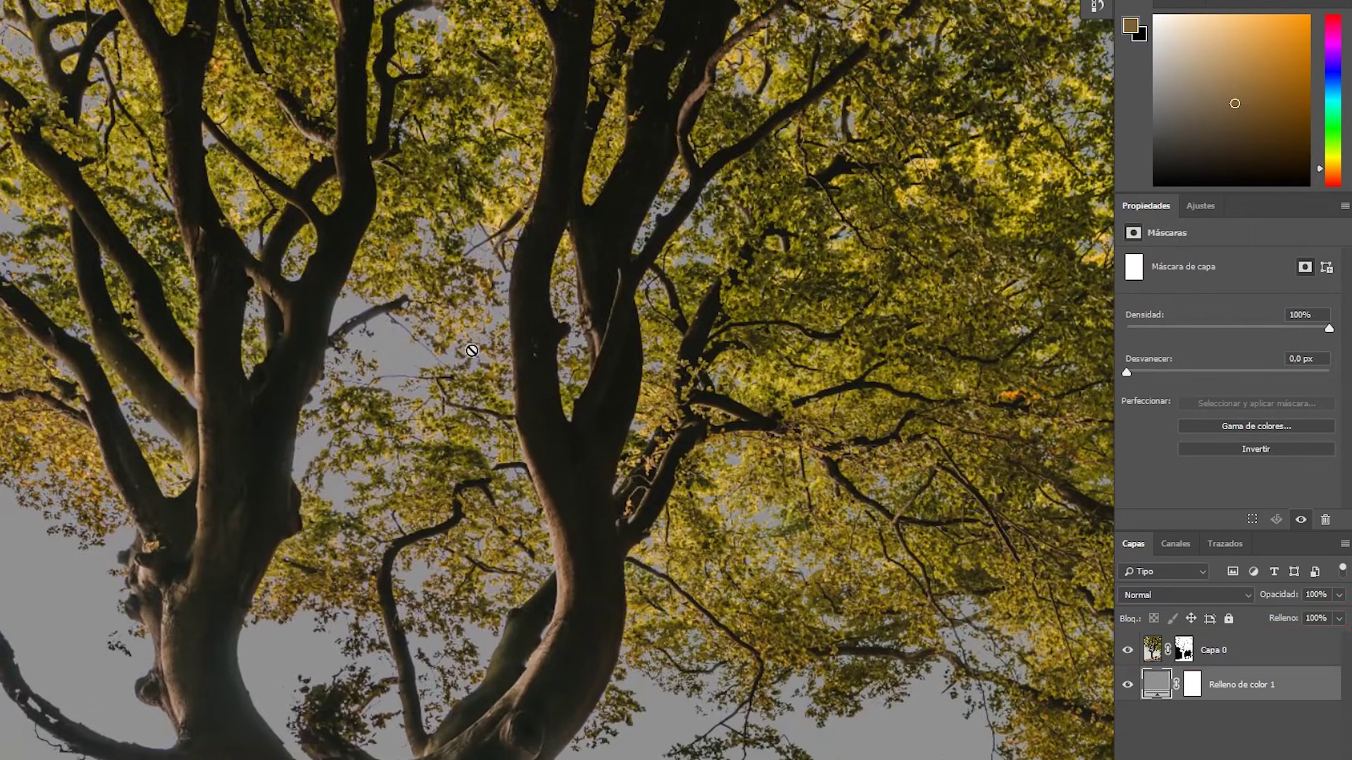
pyautogui.scroll(-1, 316, 347)
pyautogui.scroll(-2, 211, 519)
pyautogui.scroll(-2, 136, 535)
pyautogui.scroll(-2, 136, 535)
pyautogui.scroll(-2, 423, 452)
pyautogui.scroll(-2, 558, 127)
pyautogui.scroll(-2, 205, 625)
pyautogui.moveTo(389, 301)
pyautogui.mouseDown()
pyautogui.moveTo(519, 437)
pyautogui.moveTo(546, 393)
pyautogui.moveTo(583, 145)
pyautogui.mouseUp()
pyautogui.scroll(-2, 475, 593)
pyautogui.moveTo(474, 594); pyautogui.dragTo(488, 311)
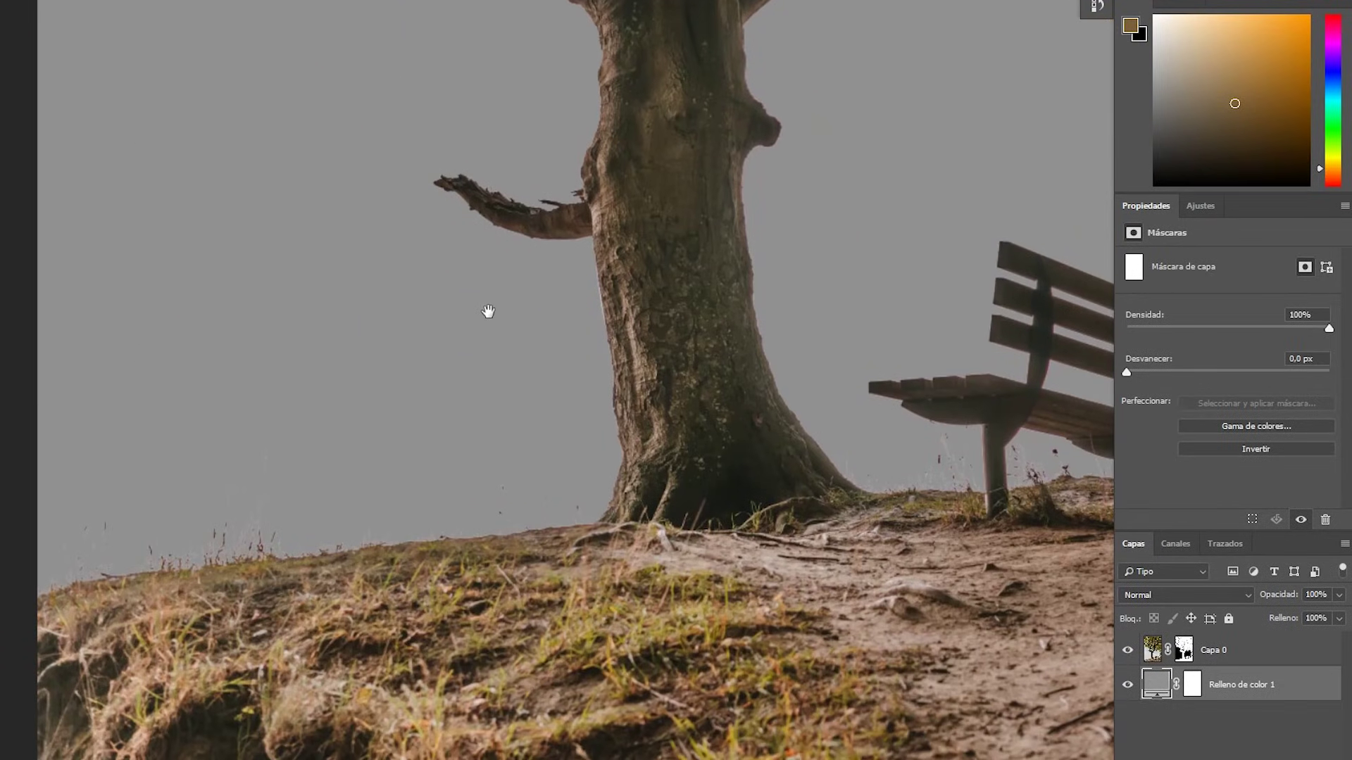
pyautogui.scroll(2, 126, 522)
pyautogui.scroll(2, 91, 558)
pyautogui.scroll(1, 141, 537)
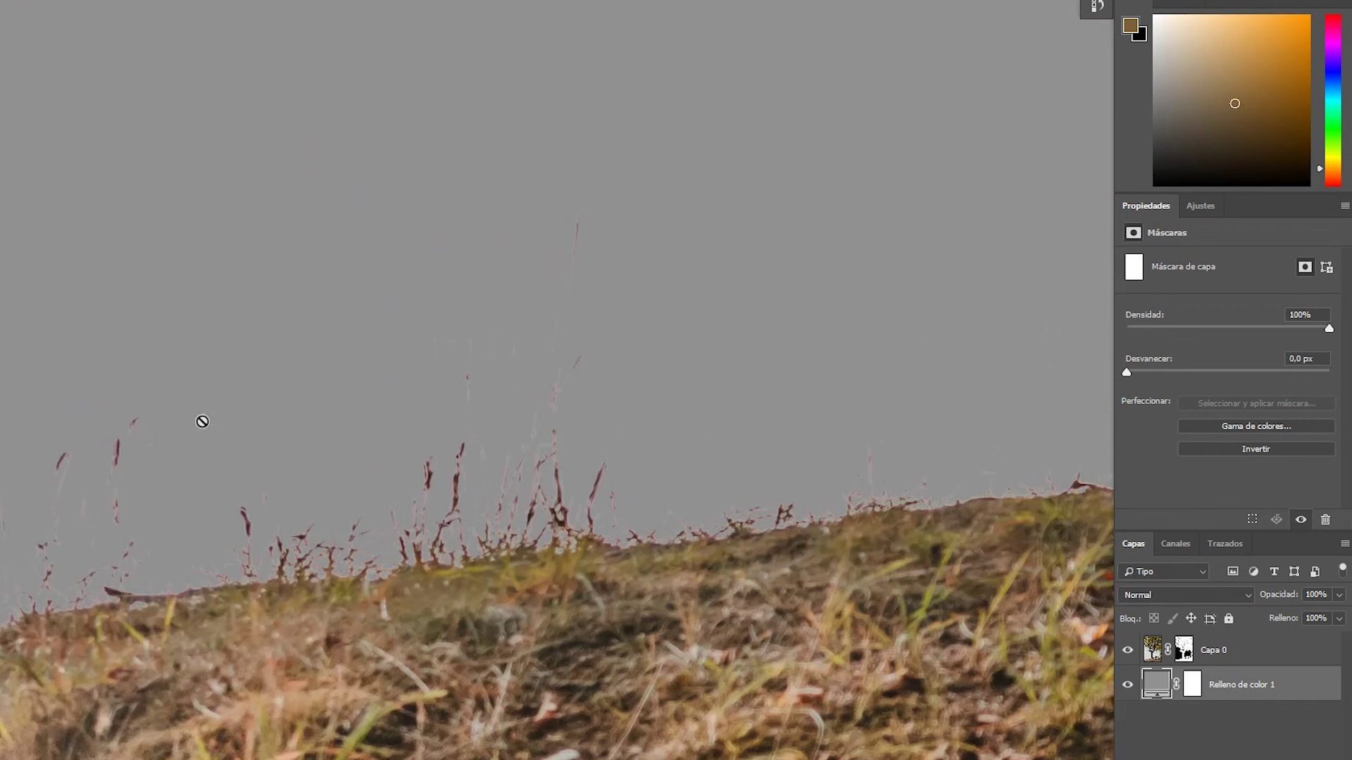
pyautogui.scroll(2, 190, 447)
pyautogui.moveTo(196, 406); pyautogui.dragTo(198, 448)
pyautogui.scroll(1, 44, 598)
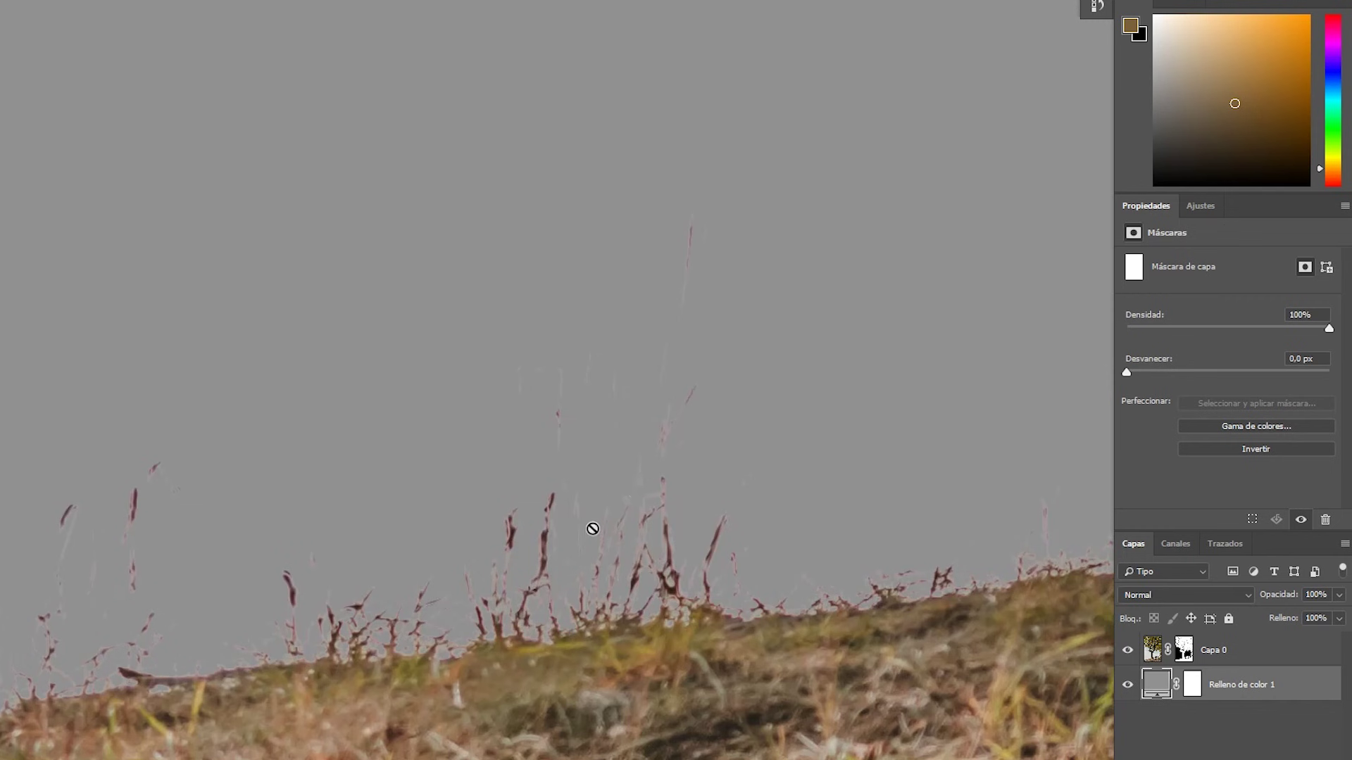
pyautogui.doubleClick(1157, 684)
pyautogui.click(1261, 121)
# Step: Change the Relleno de color 1 fill colour to a darker grey, 7b7b7b
pyautogui.doubleClick(1155, 685)
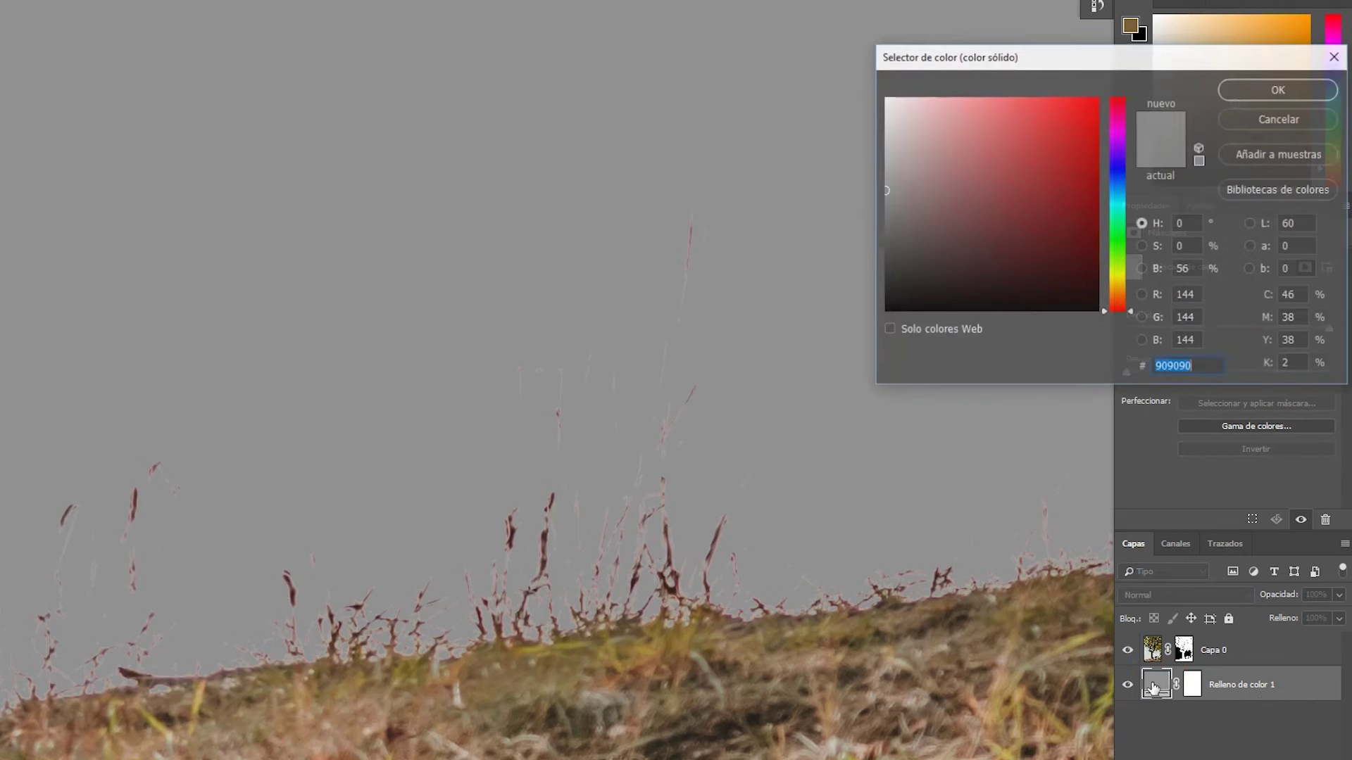
pyautogui.moveTo(984, 54); pyautogui.dragTo(756, 27)
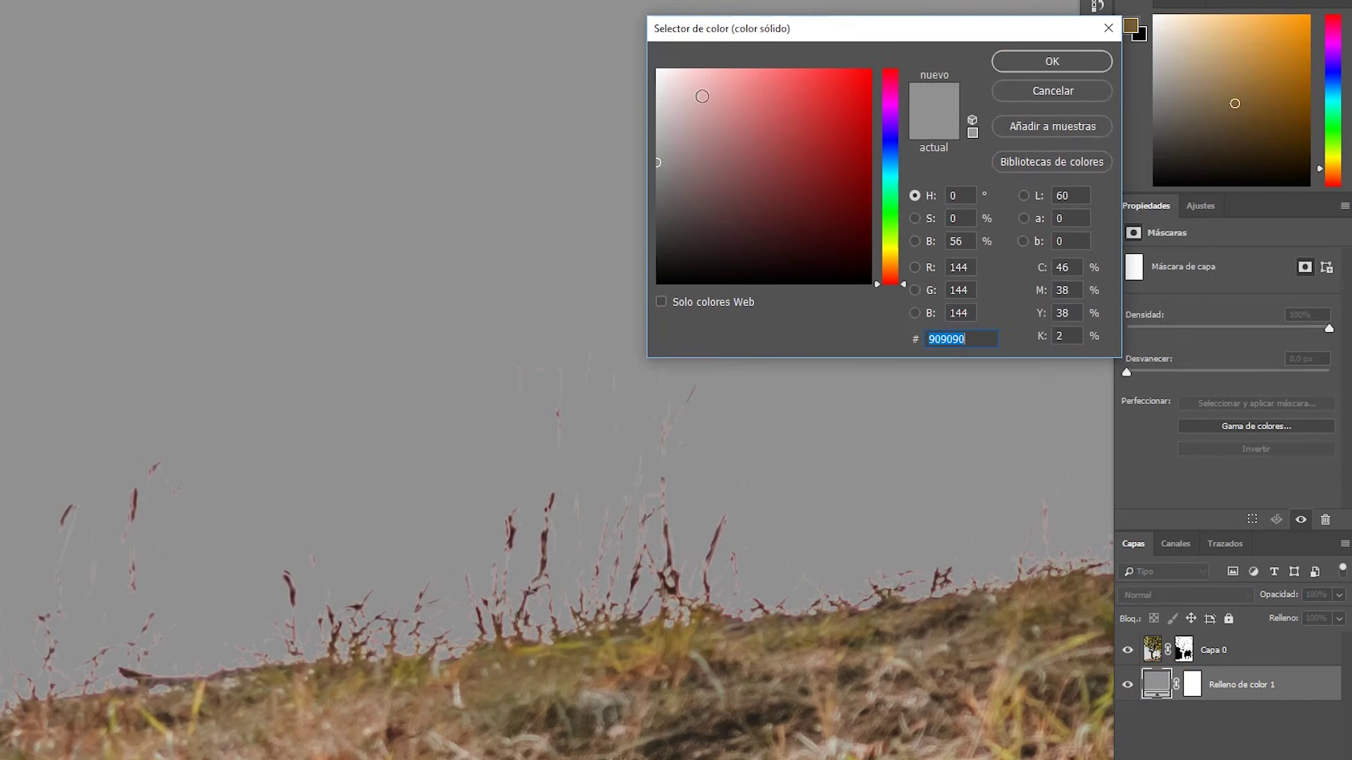
pyautogui.moveTo(656, 170); pyautogui.dragTo(651, 180)
pyautogui.click(1046, 63)
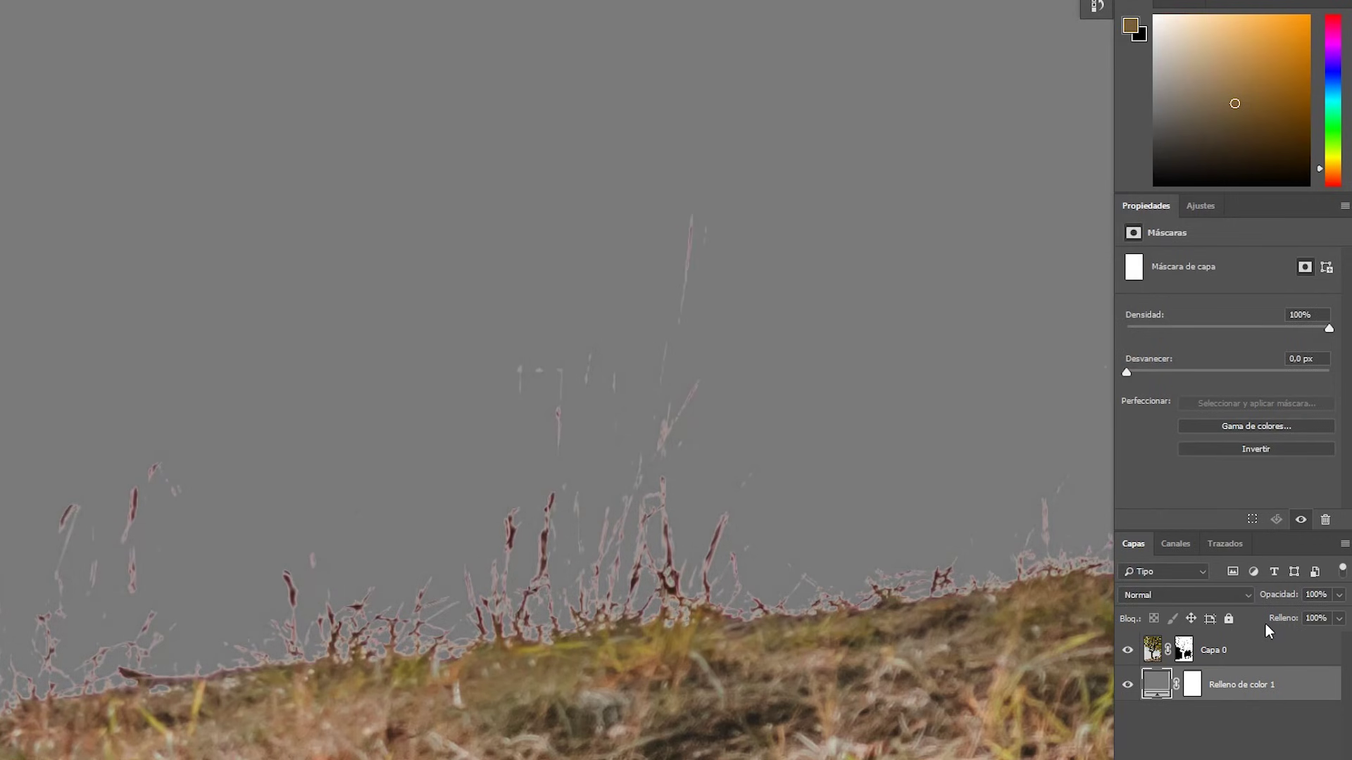
# Step: Add a new empty layer above Capa 0 and name it 'color'
pyautogui.click(1257, 656)
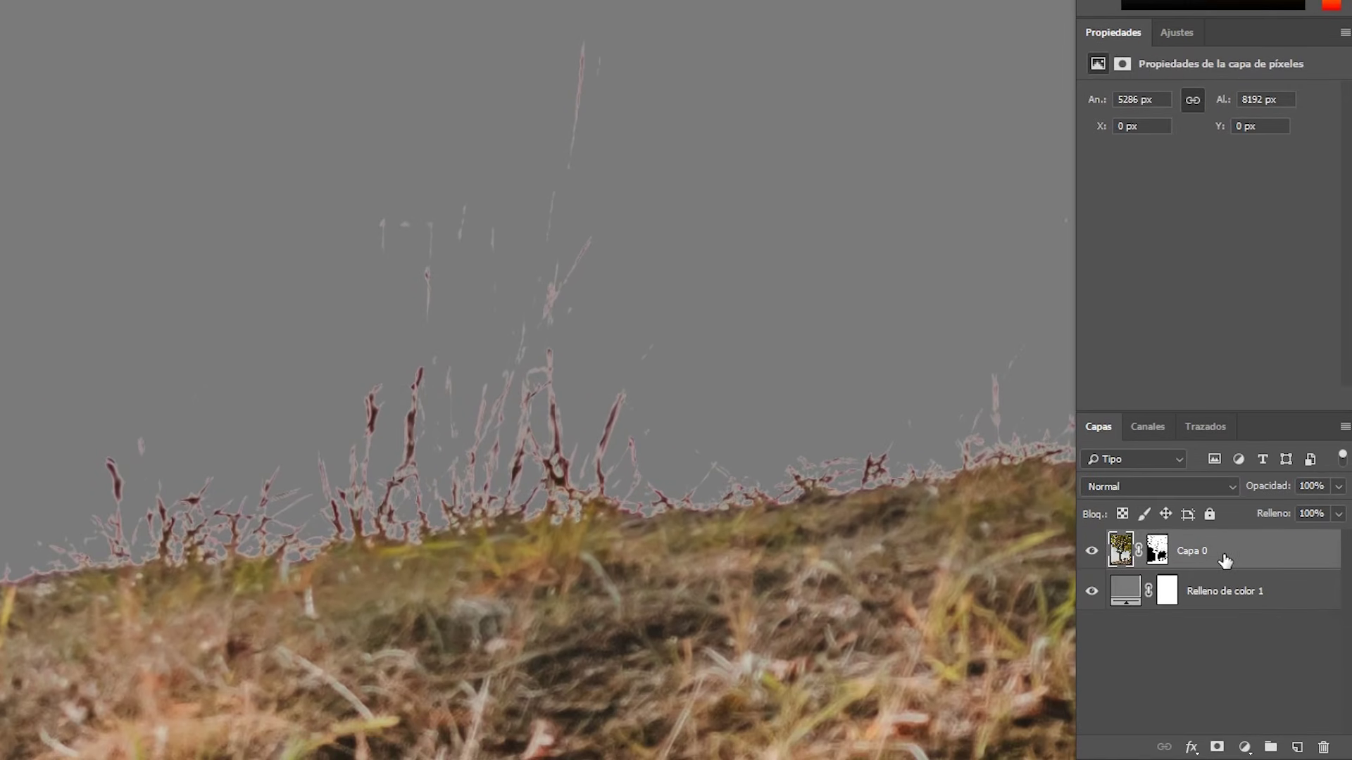
pyautogui.click(1300, 748)
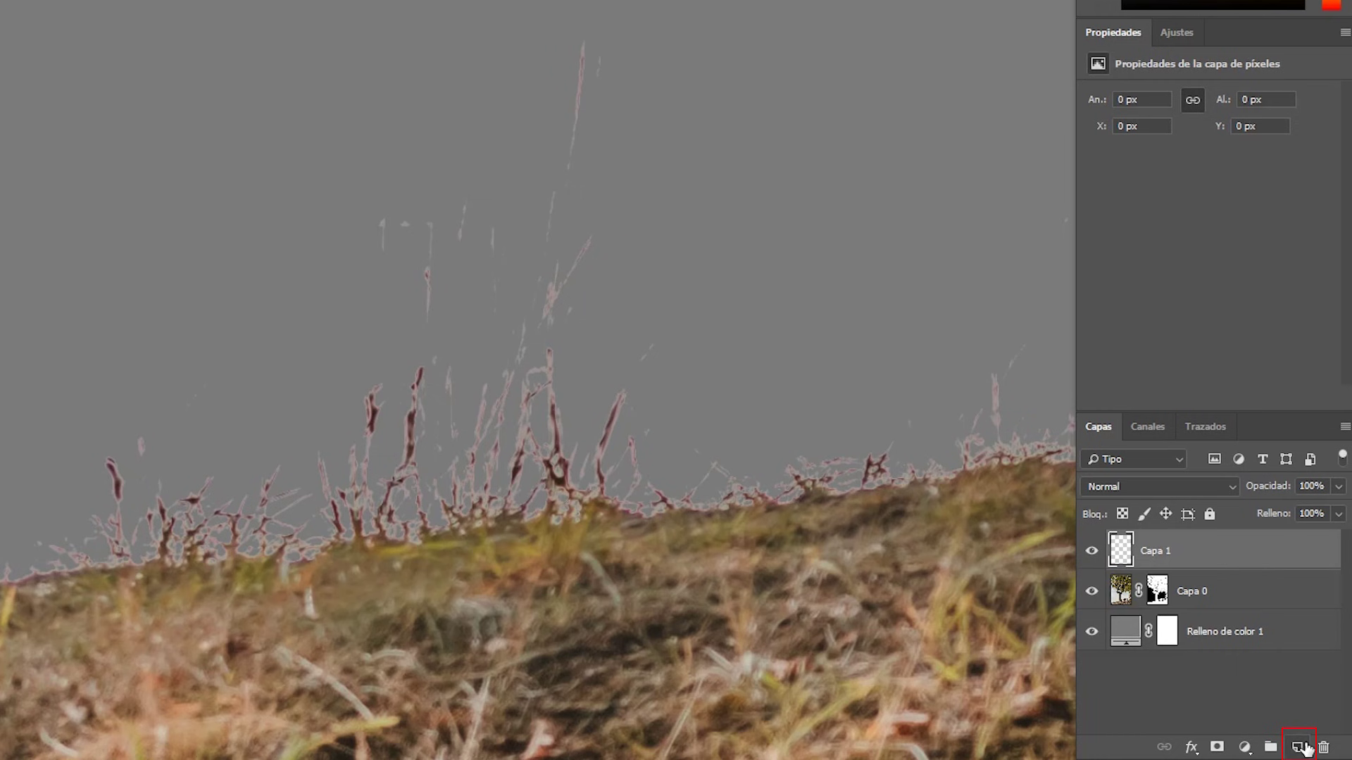
pyautogui.doubleClick(1156, 555)
pyautogui.write('color')
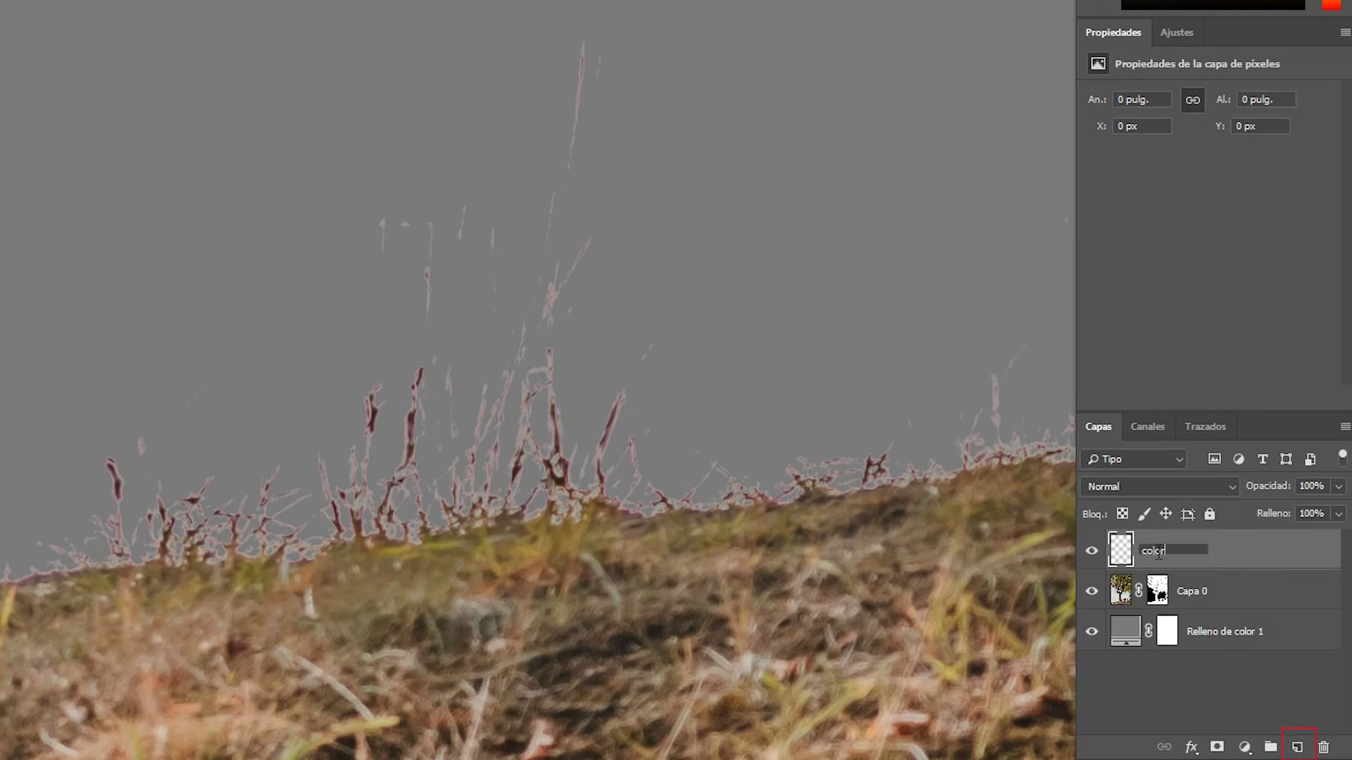
pyautogui.press('Return')
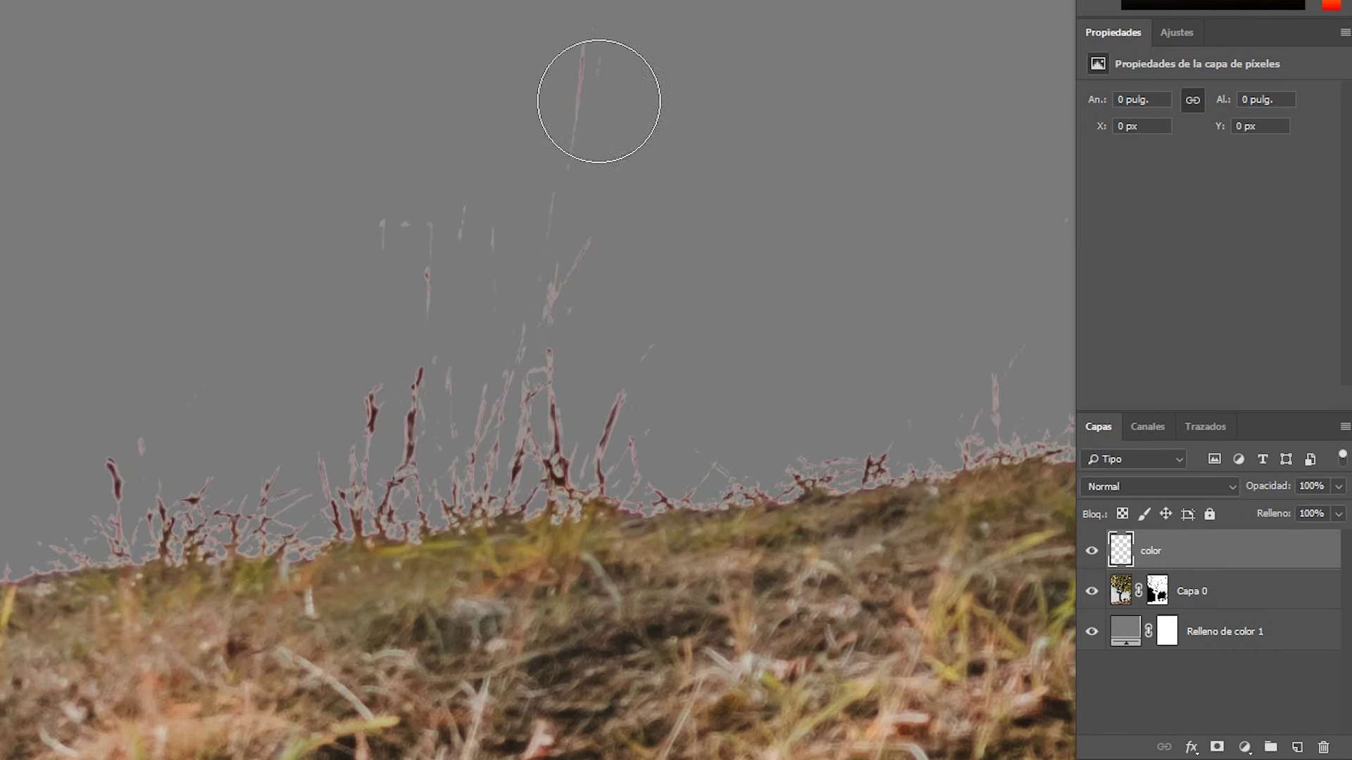
# Step: Clip the color layer to Capa 0 with Crear máscara de recorte
pyautogui.scroll(1, 682, 113)
pyautogui.scroll(-1, 516, 230)
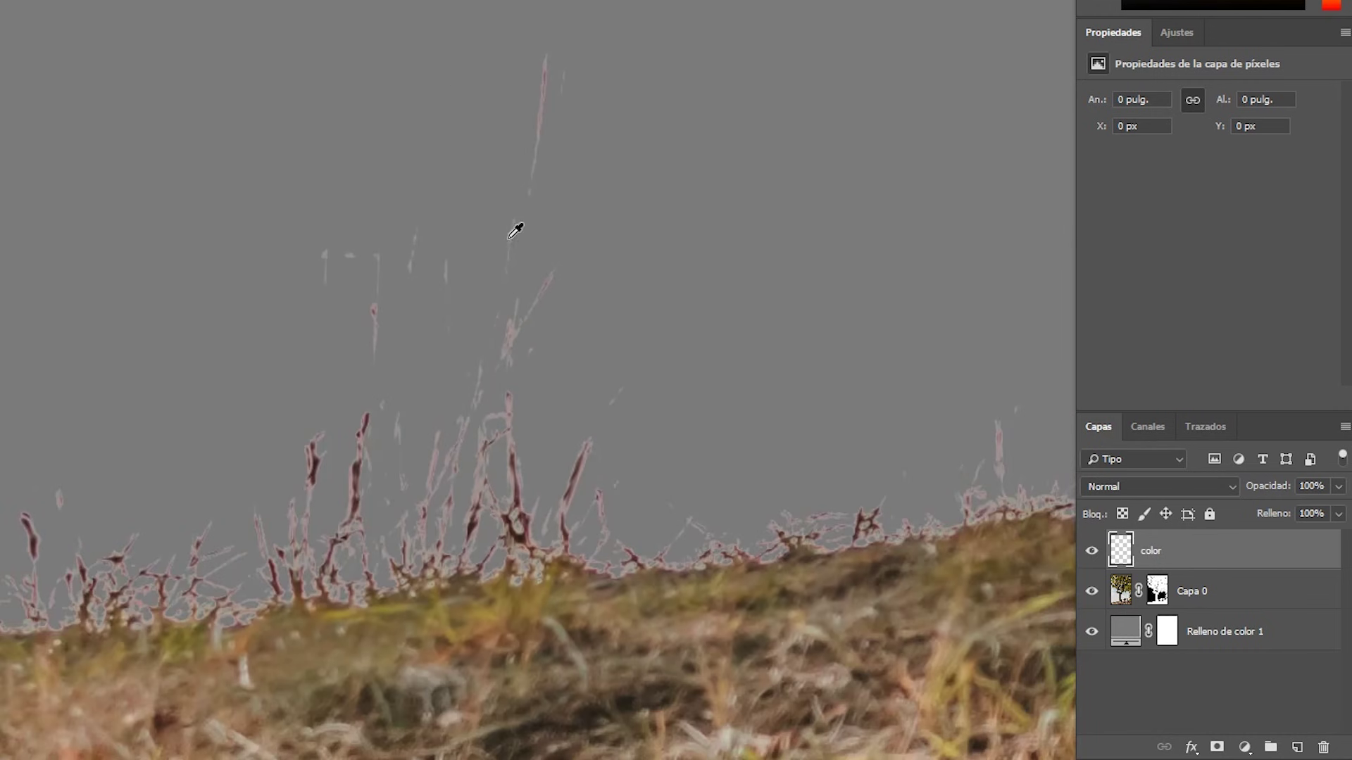
pyautogui.scroll(-2, 453, 347)
pyautogui.scroll(-2, 470, 356)
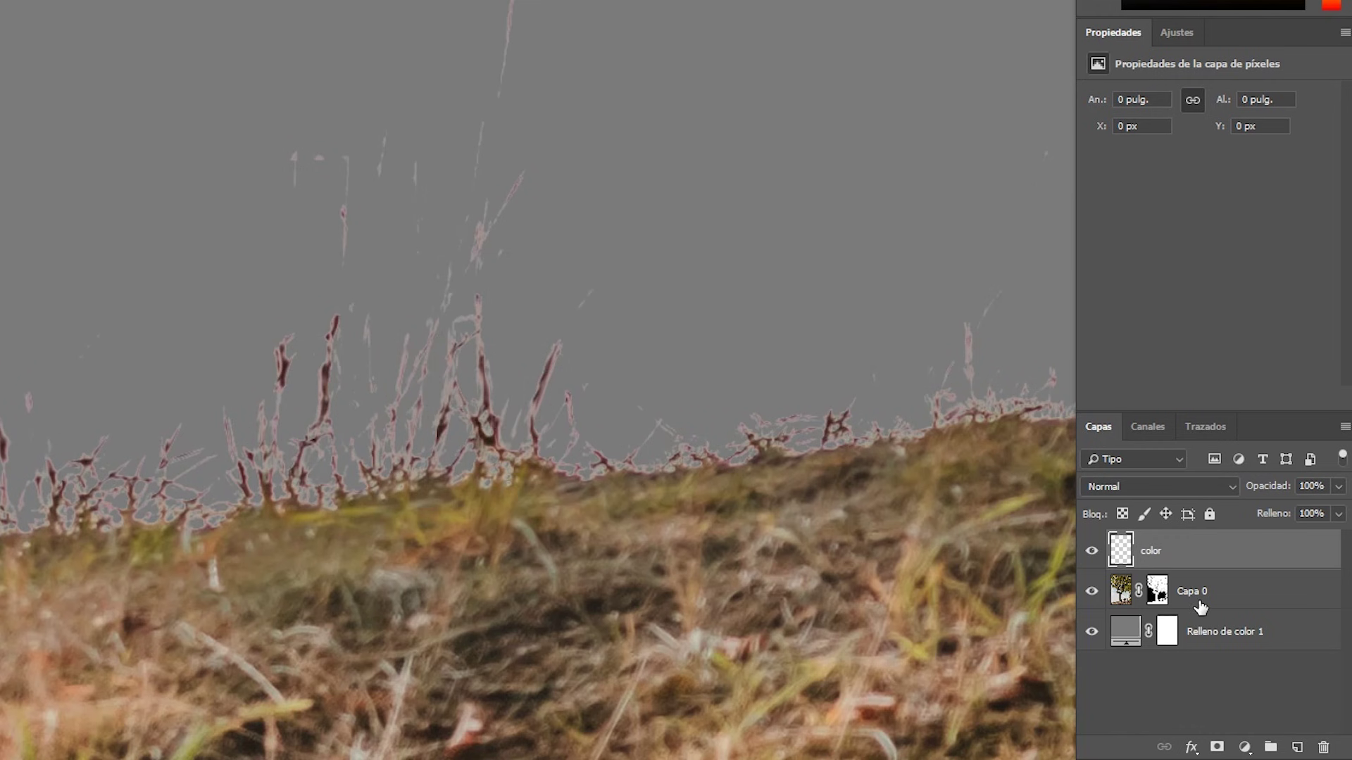
pyautogui.rightClick(1229, 558)
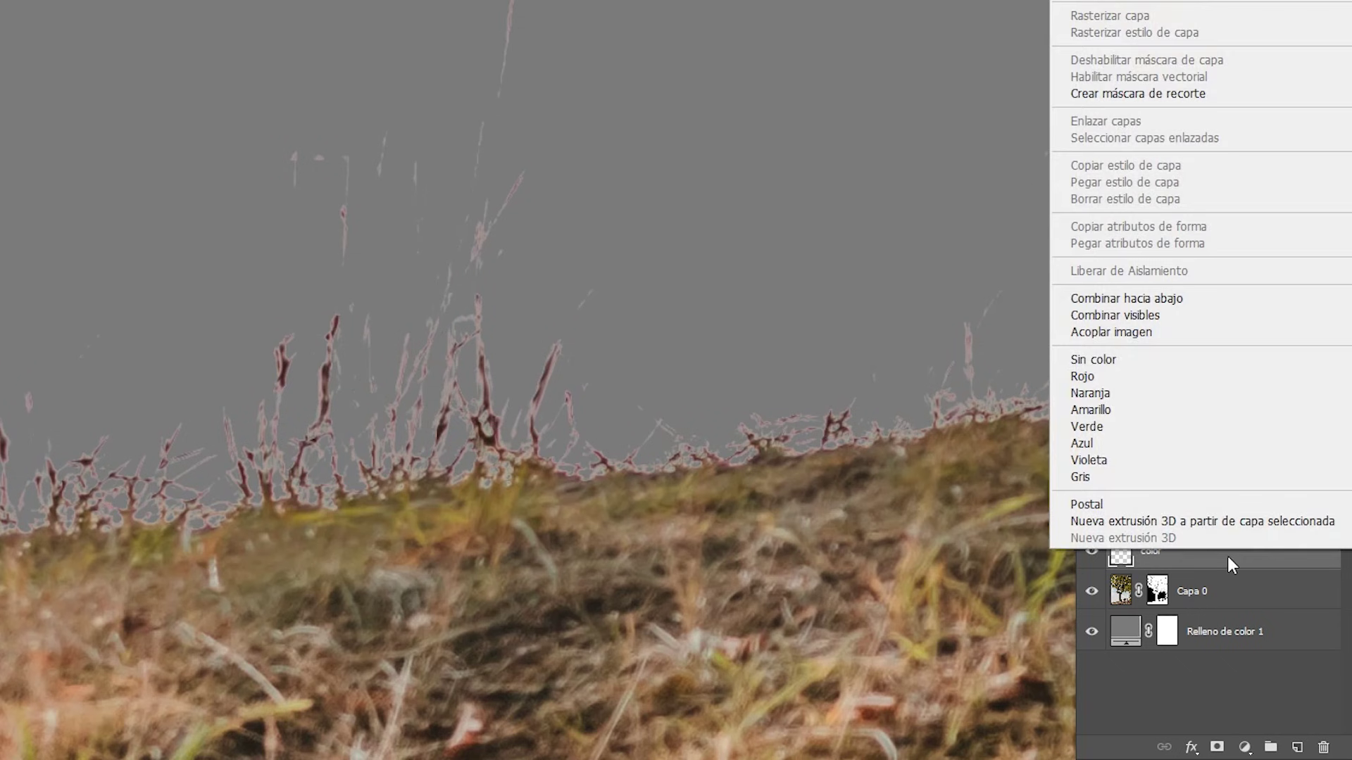
pyautogui.click(1238, 98)
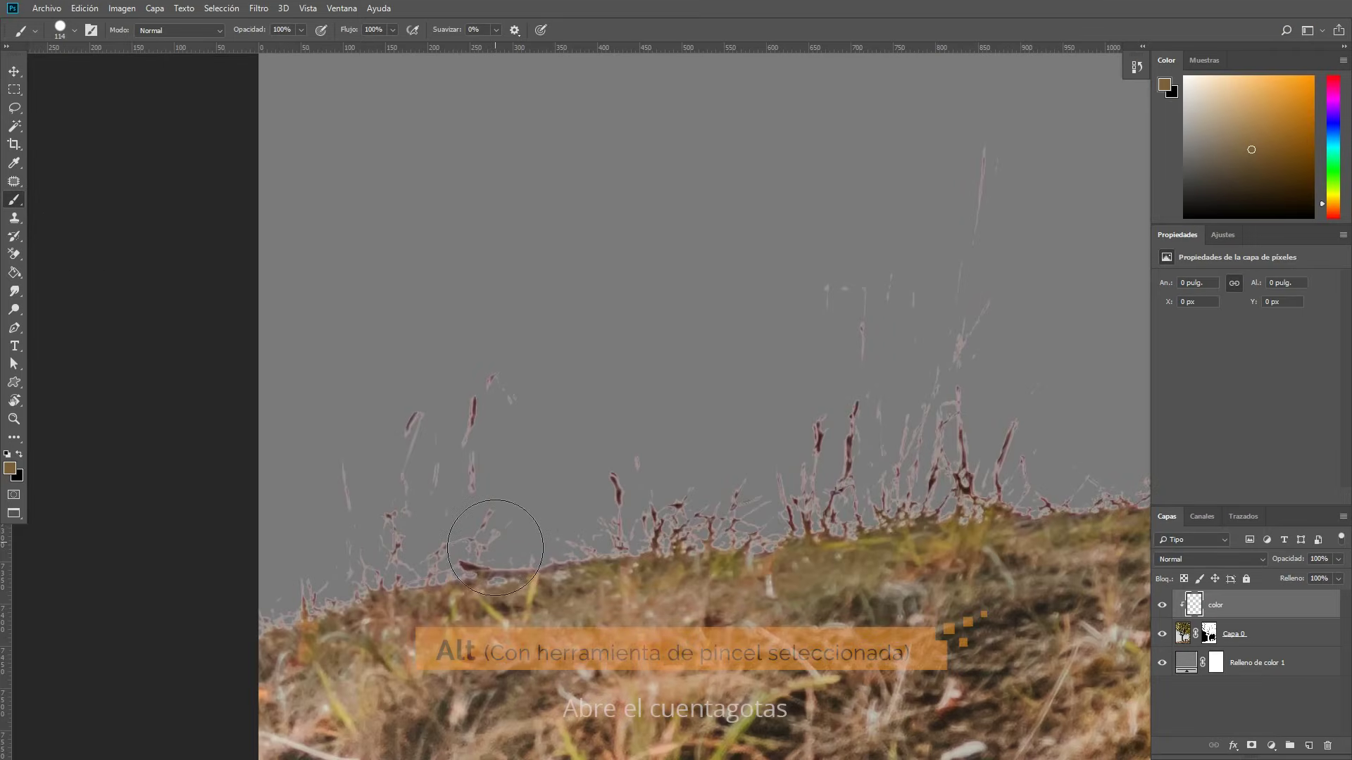
# Step: Paint sampled reddish brown along the left grass edge using a Soft Round brush at 0% hardness
pyautogui.scroll(1, 406, 587)
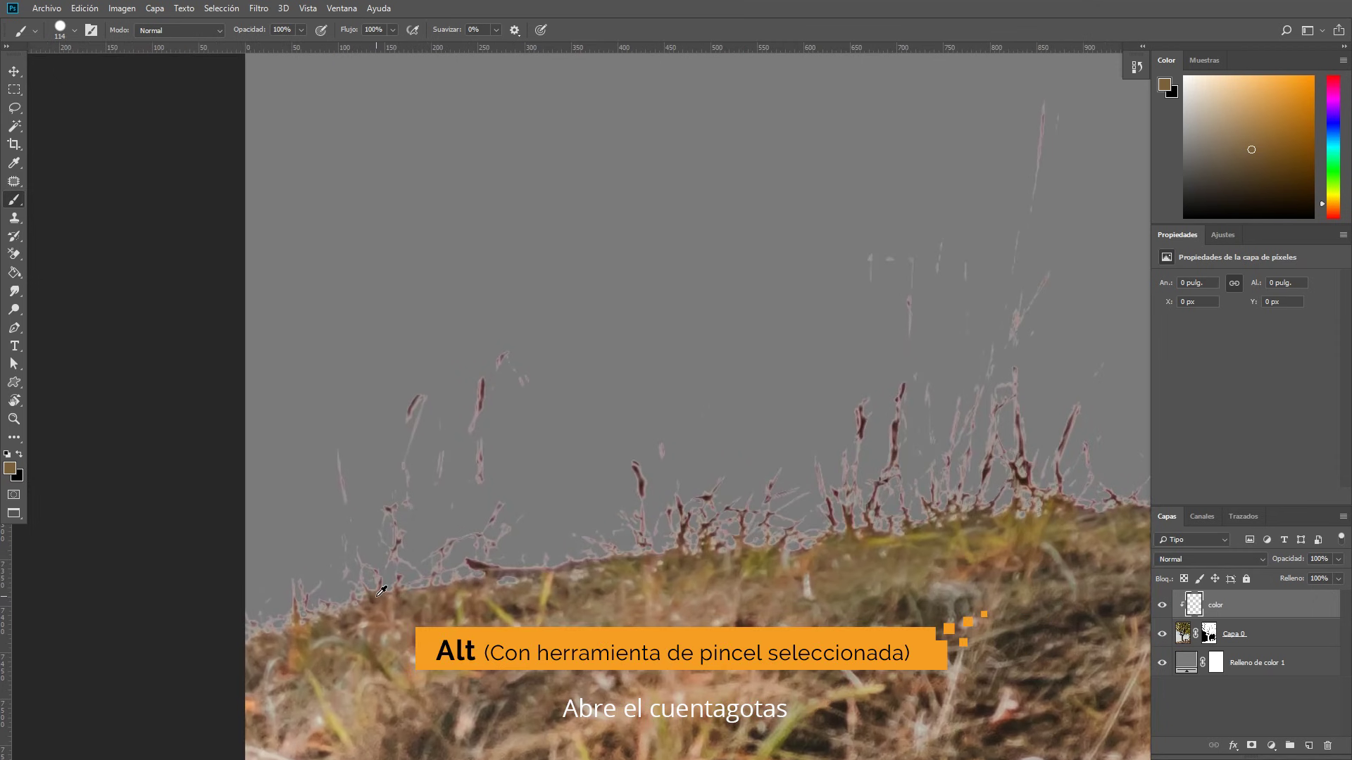
pyautogui.keyDown('alt'); pyautogui.click(378, 595); pyautogui.keyUp('alt')
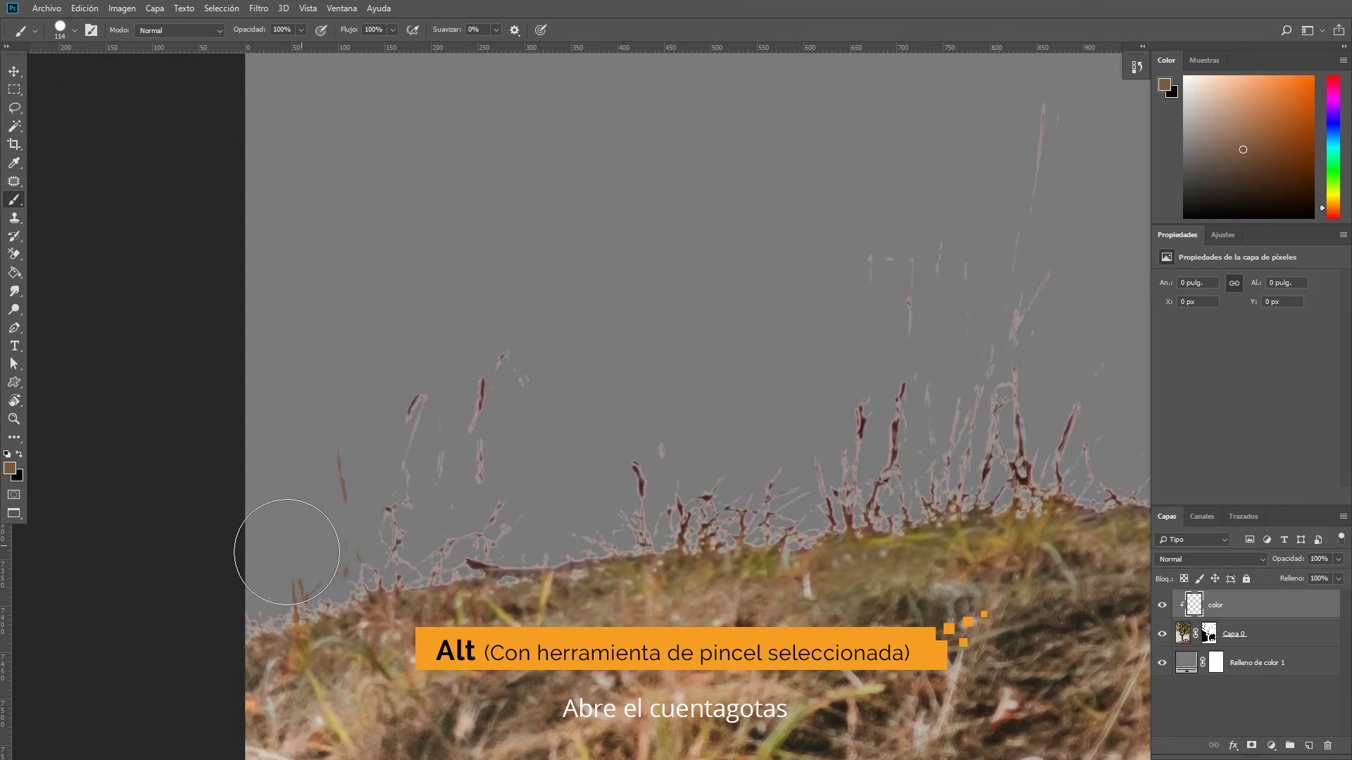
pyautogui.moveTo(251, 582)
pyautogui.mouseDown()
pyautogui.moveTo(322, 552)
pyautogui.moveTo(383, 452)
pyautogui.moveTo(398, 387)
pyautogui.moveTo(353, 518)
pyautogui.moveTo(299, 554)
pyautogui.mouseUp()
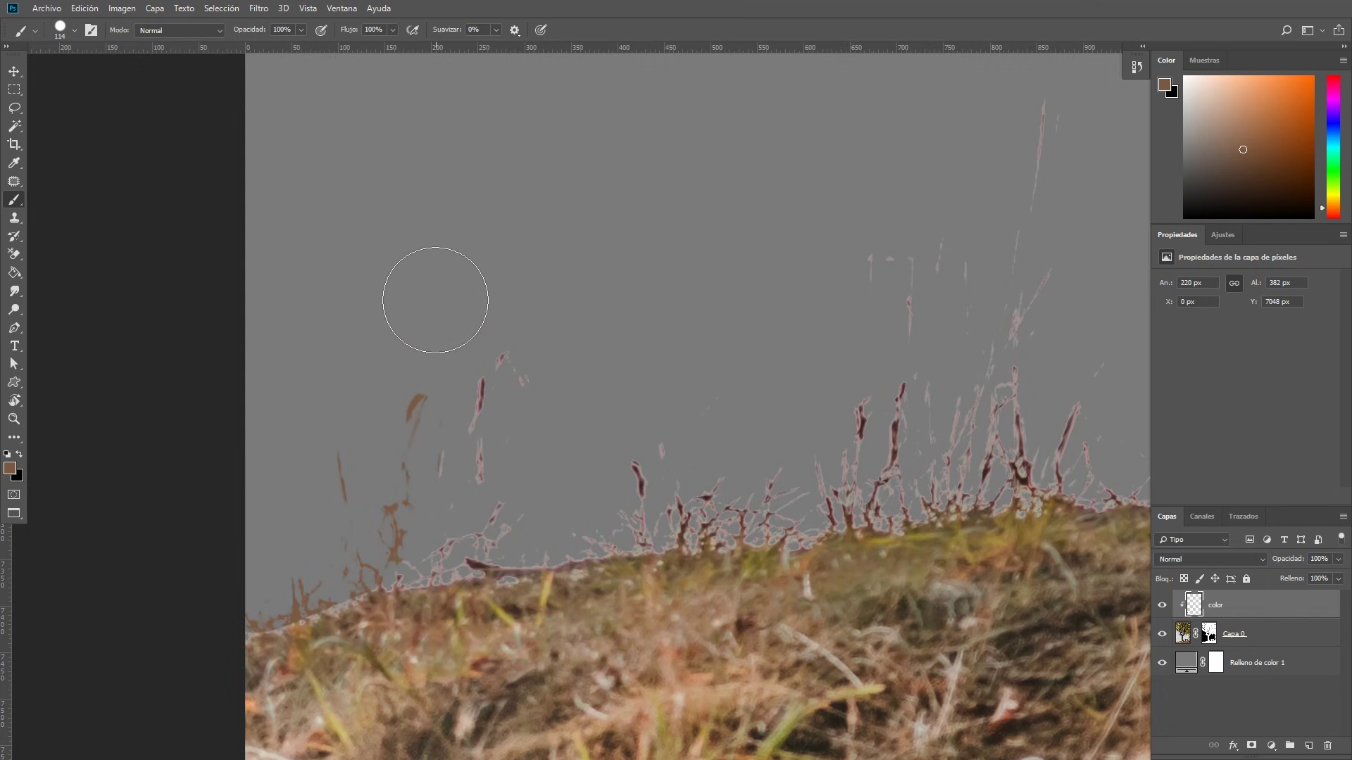
pyautogui.rightClick(524, 307)
pyautogui.click(602, 466)
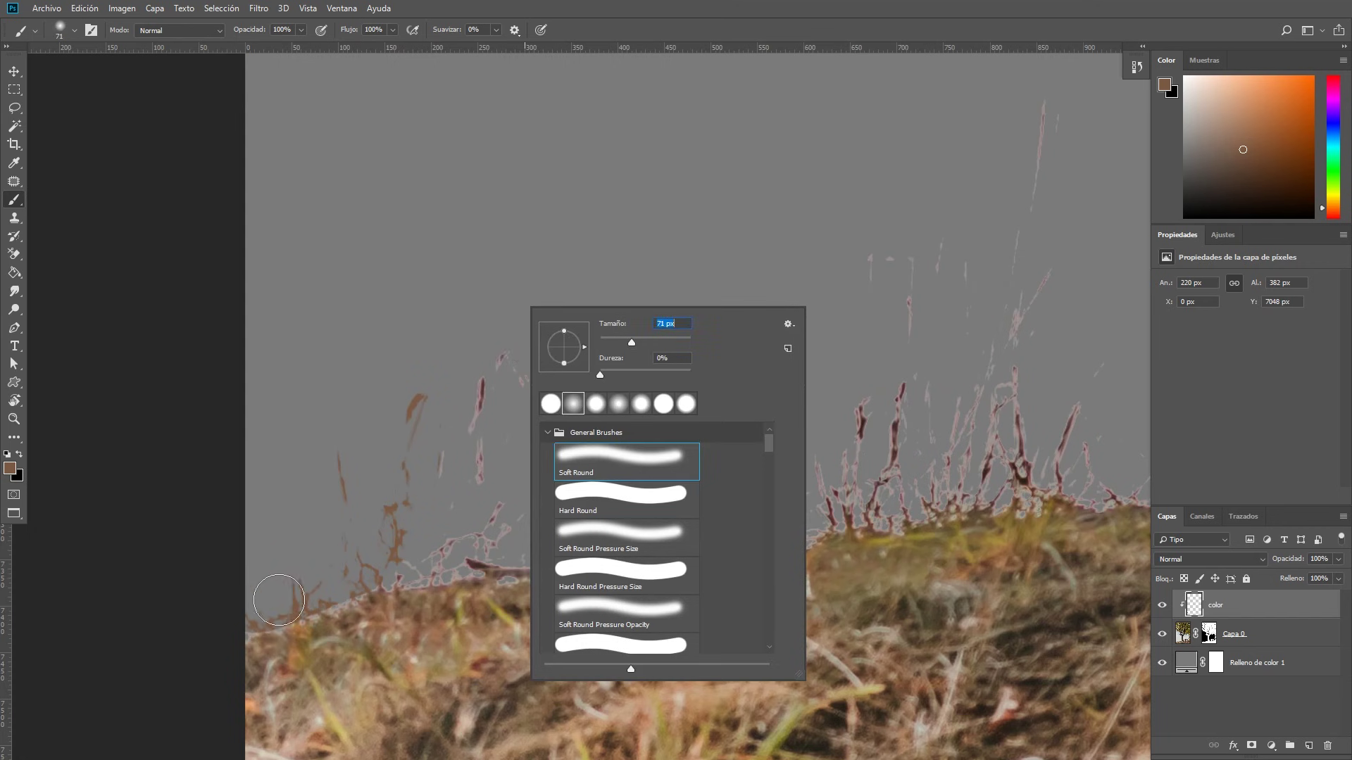
pyautogui.press('Escape')
pyautogui.moveTo(278, 612)
pyautogui.mouseDown()
pyautogui.moveTo(328, 578)
pyautogui.moveTo(302, 588)
pyautogui.mouseUp()
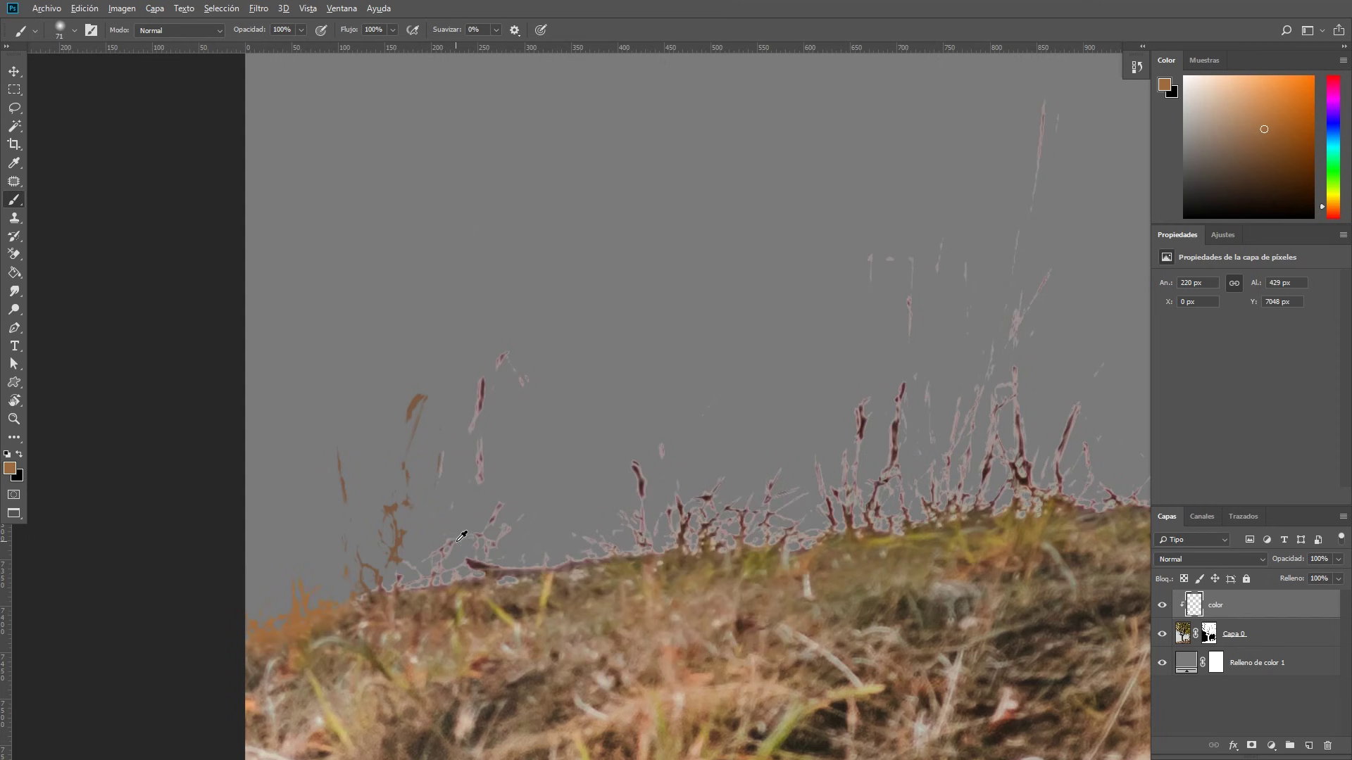
# Step: Paint the fringed grass blades across the hill in a sampled dark brown
pyautogui.keyDown('alt'); pyautogui.click(484, 560); pyautogui.keyUp('alt')
pyautogui.moveTo(485, 485)
pyautogui.mouseDown()
pyautogui.moveTo(478, 394)
pyautogui.moveTo(520, 377)
pyautogui.mouseUp()
pyautogui.moveTo(440, 478)
pyautogui.mouseDown()
pyautogui.moveTo(422, 563)
pyautogui.moveTo(437, 584)
pyautogui.moveTo(497, 580)
pyautogui.moveTo(550, 545)
pyautogui.moveTo(619, 553)
pyautogui.moveTo(638, 450)
pyautogui.mouseUp()
pyautogui.moveTo(571, 510); pyautogui.dragTo(537, 458)
pyautogui.moveTo(588, 409); pyautogui.dragTo(619, 478)
pyautogui.moveTo(612, 429)
pyautogui.mouseDown()
pyautogui.moveTo(669, 486)
pyautogui.moveTo(695, 434)
pyautogui.moveTo(736, 486)
pyautogui.mouseUp()
pyautogui.moveTo(637, 425); pyautogui.dragTo(451, 454)
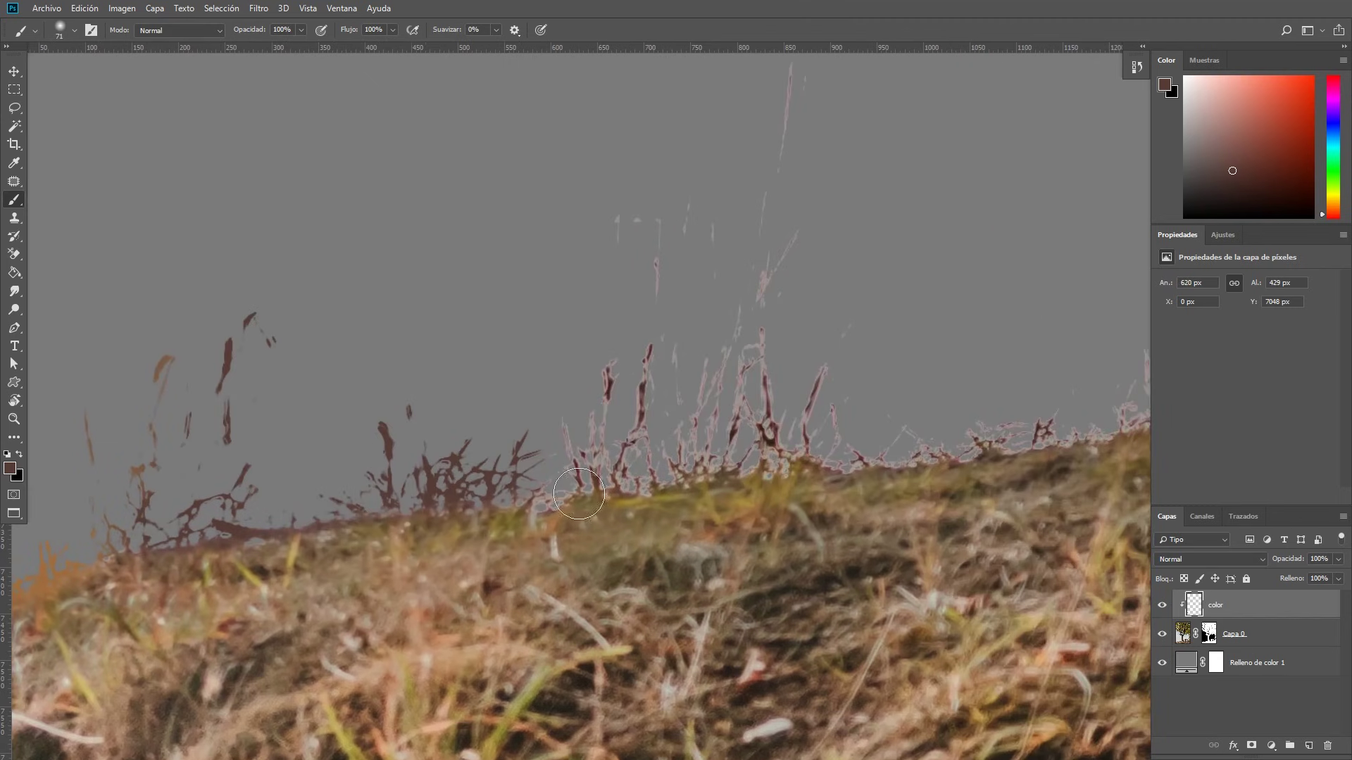
# Step: Paint the remaining fringed grass blades in a sampled olive tone
pyautogui.keyDown('alt'); pyautogui.click(584, 497); pyautogui.keyUp('alt')
pyautogui.moveTo(588, 493)
pyautogui.mouseDown()
pyautogui.moveTo(605, 366)
pyautogui.moveTo(586, 470)
pyautogui.moveTo(637, 395)
pyautogui.moveTo(640, 486)
pyautogui.mouseUp()
pyautogui.moveTo(651, 349); pyautogui.dragTo(654, 261)
pyautogui.moveTo(432, 346); pyautogui.dragTo(597, 345)
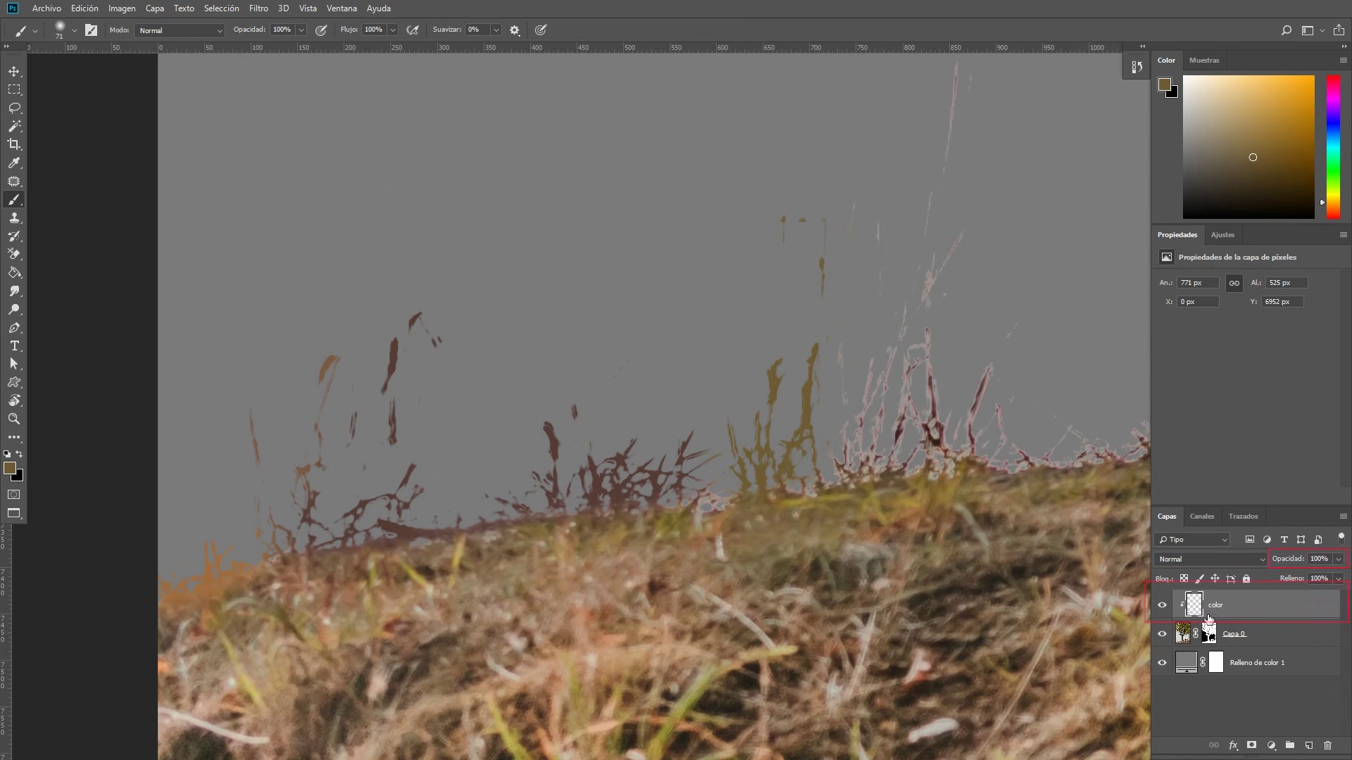
pyautogui.click(1338, 560)
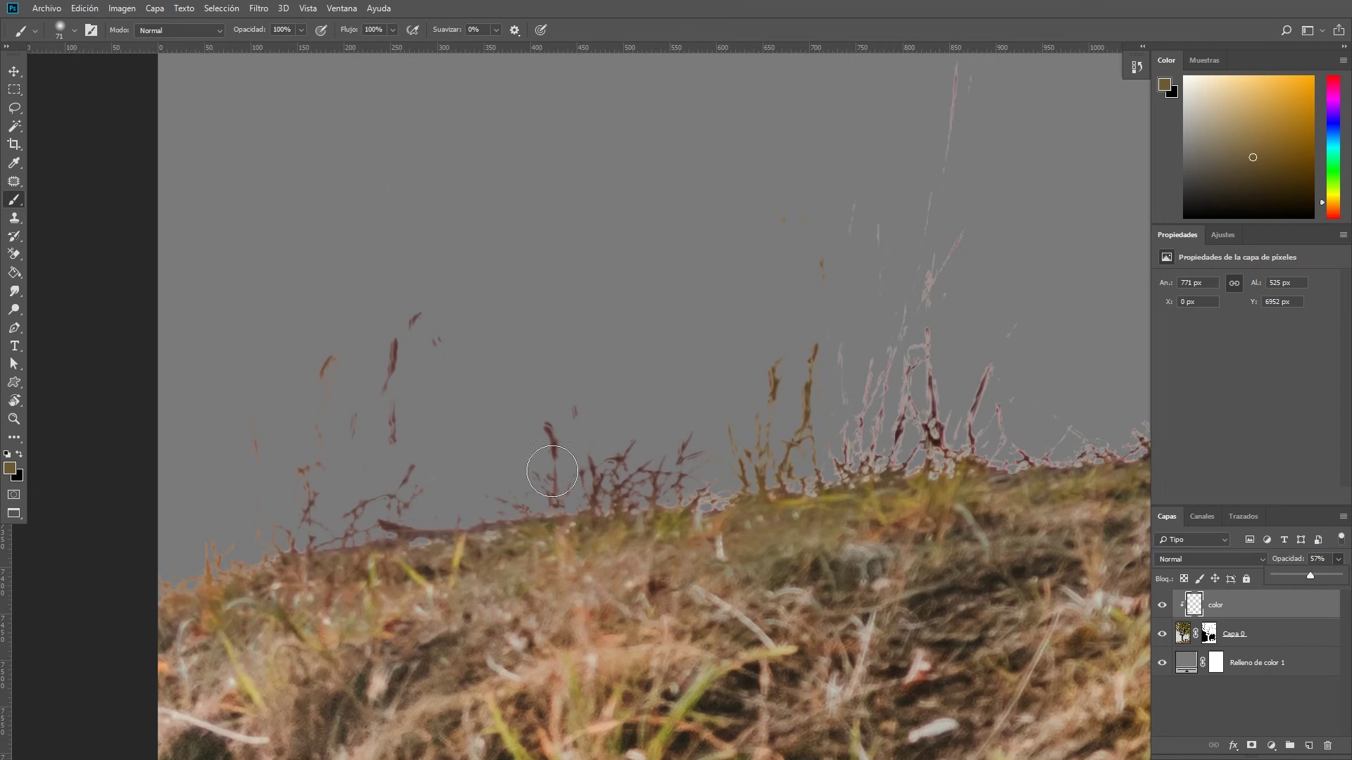
# Step: Set the color layer to 57% opacity, trying Color blend mode before returning to Normal
pyautogui.click(1281, 610)
pyautogui.click(1247, 565)
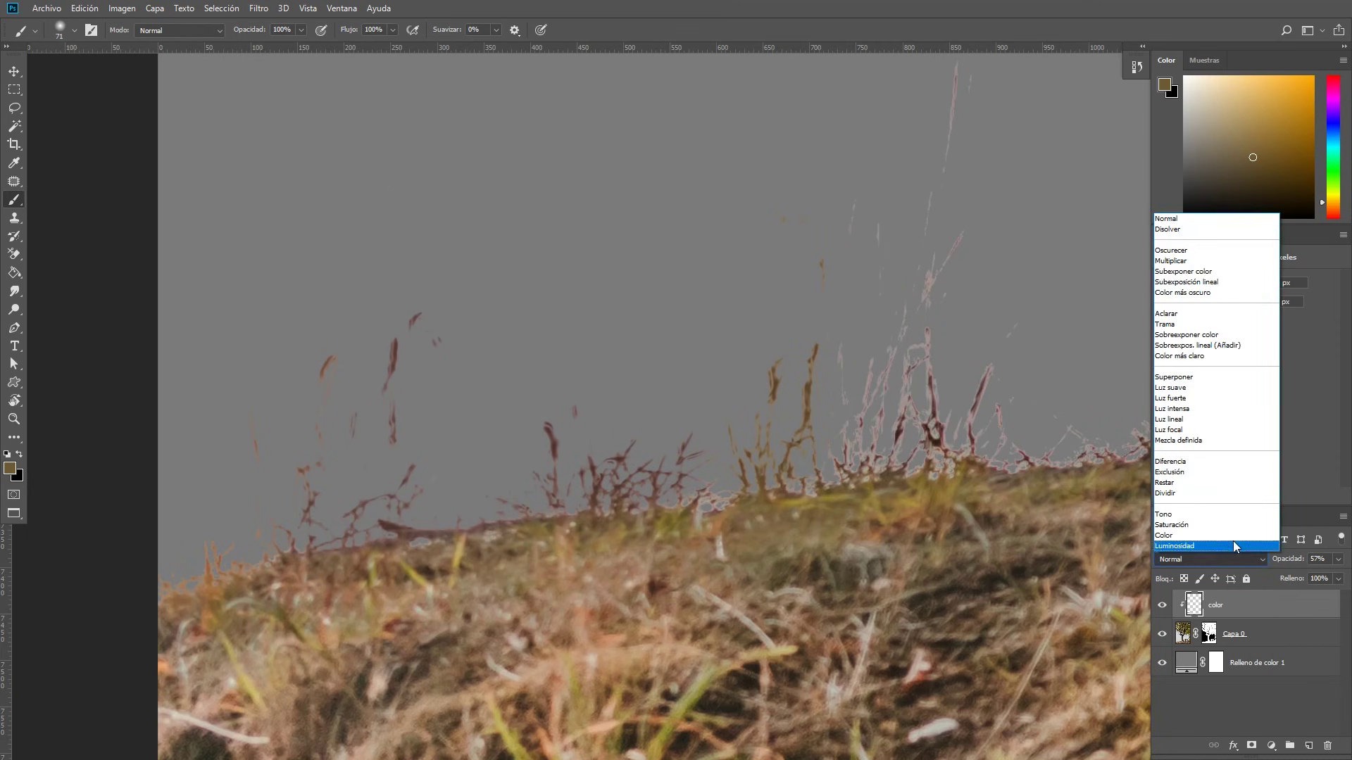
pyautogui.click(1203, 537)
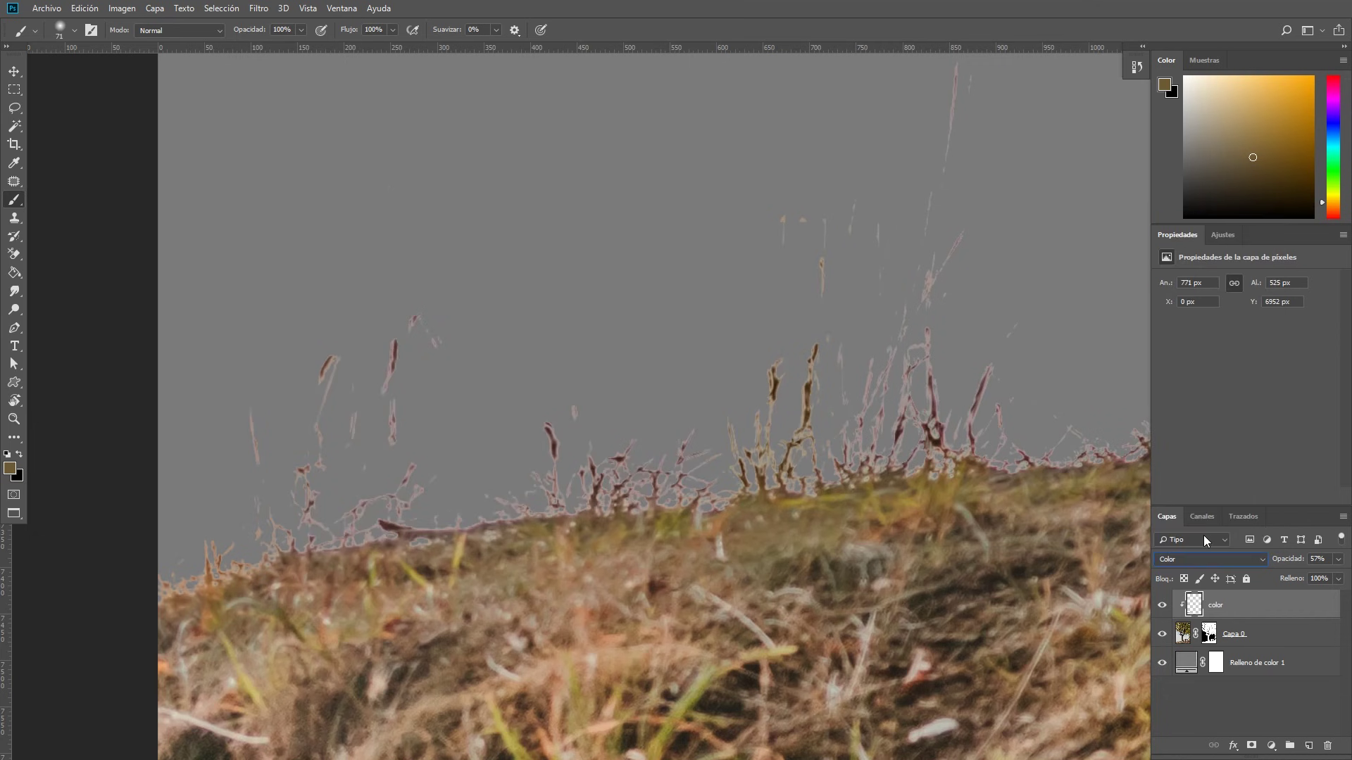
pyautogui.click(1199, 559)
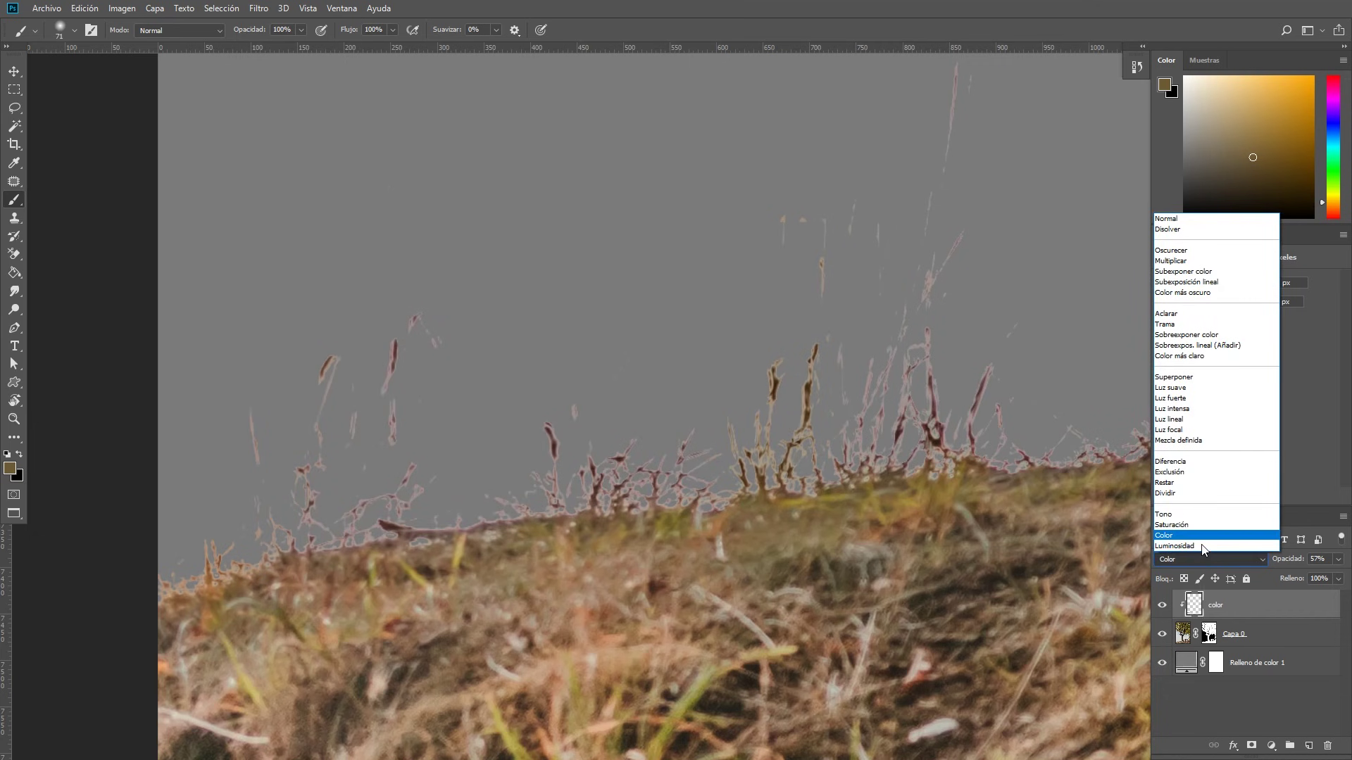
pyautogui.click(1191, 211)
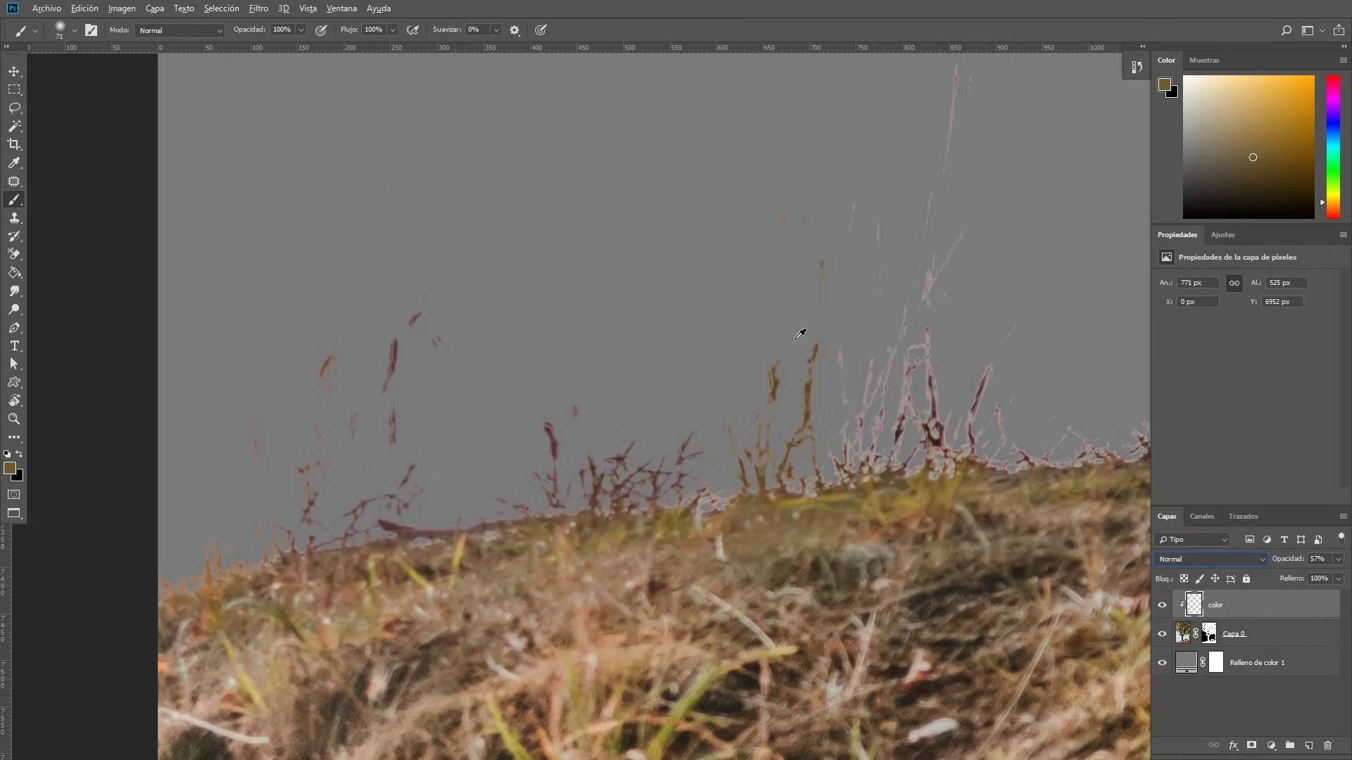
pyautogui.keyDown('alt'); pyautogui.click(844, 486); pyautogui.keyUp('alt')
# Step: Paint over faint light strands above the grass and sample an olive tone farther along
pyautogui.moveTo(861, 407)
pyautogui.mouseDown()
pyautogui.moveTo(851, 223)
pyautogui.moveTo(852, 260)
pyautogui.moveTo(905, 287)
pyautogui.moveTo(929, 332)
pyautogui.mouseUp()
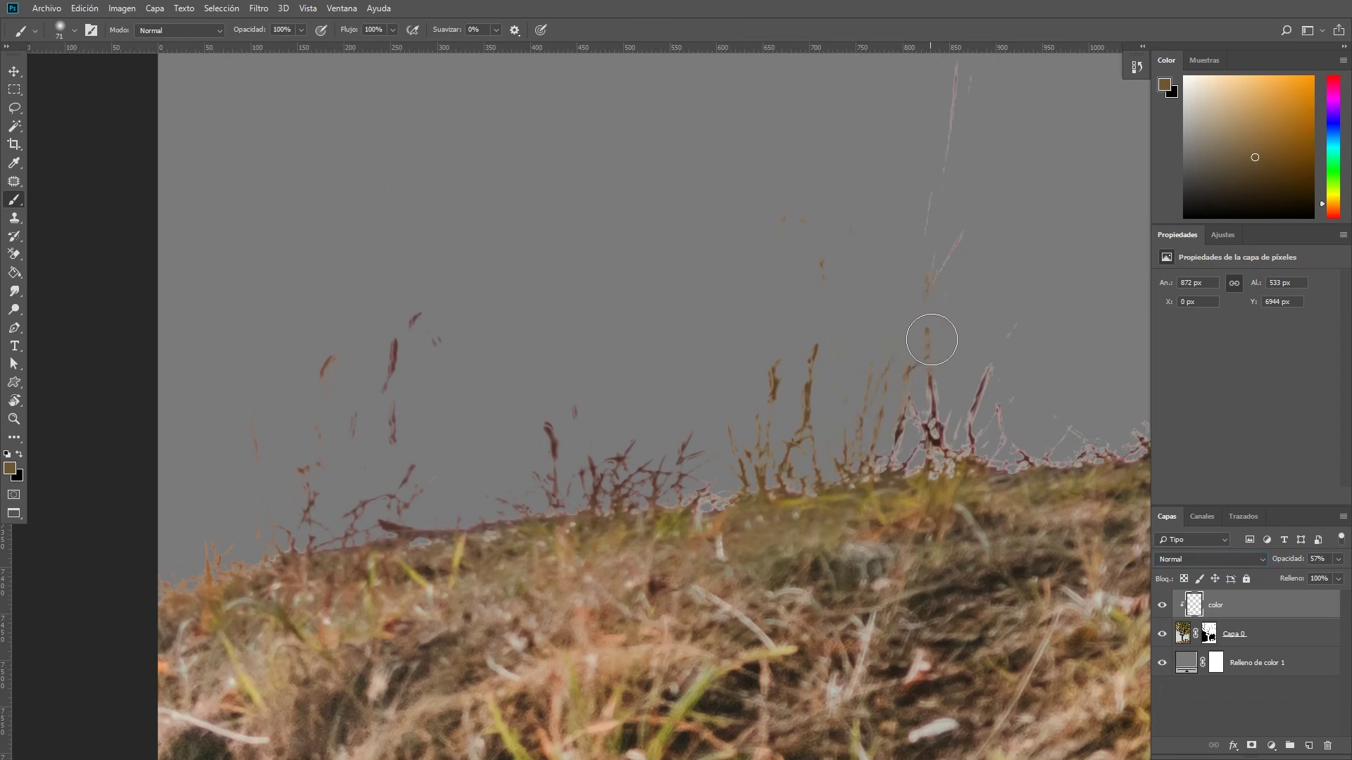
pyautogui.moveTo(1022, 342)
pyautogui.mouseDown()
pyautogui.moveTo(540, 421)
pyautogui.moveTo(704, 423)
pyautogui.moveTo(764, 399)
pyautogui.mouseUp()
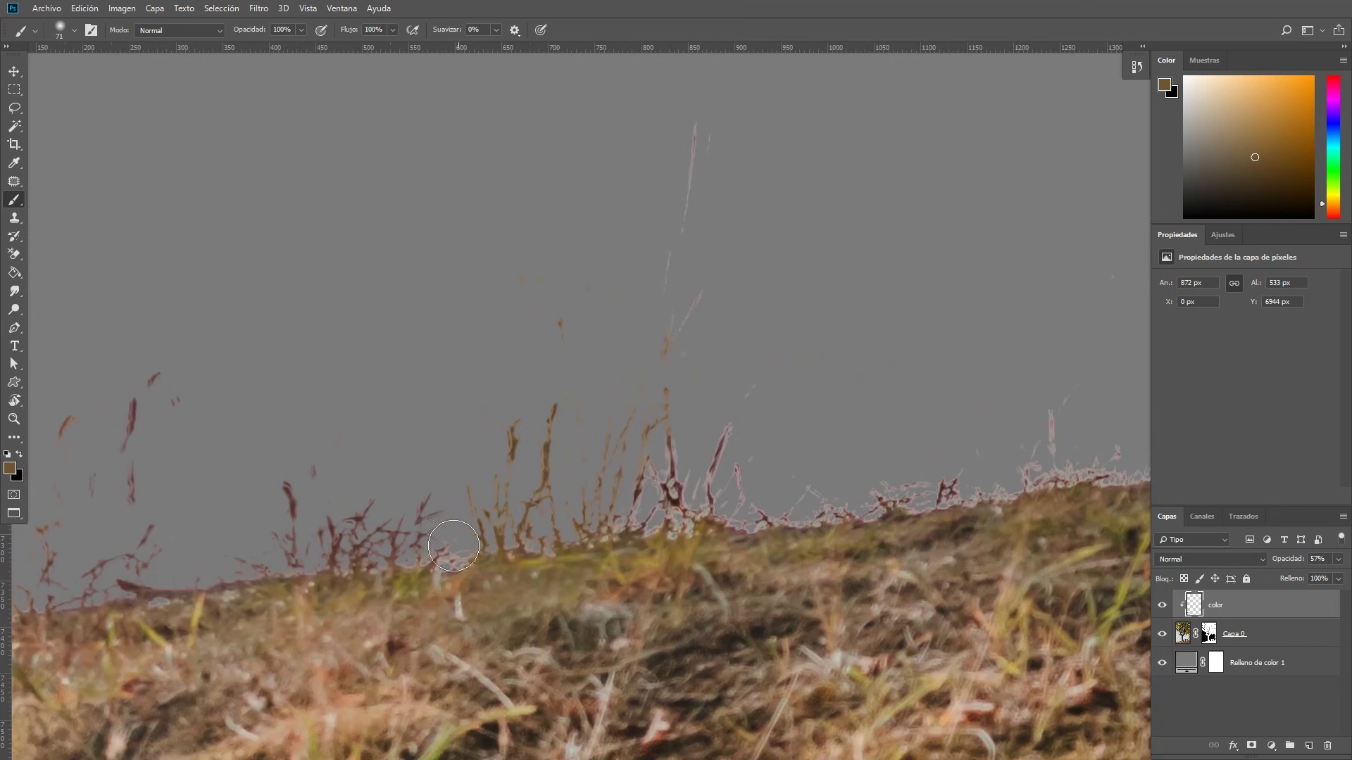
pyautogui.keyDown('alt'); pyautogui.click(426, 575); pyautogui.keyUp('alt')
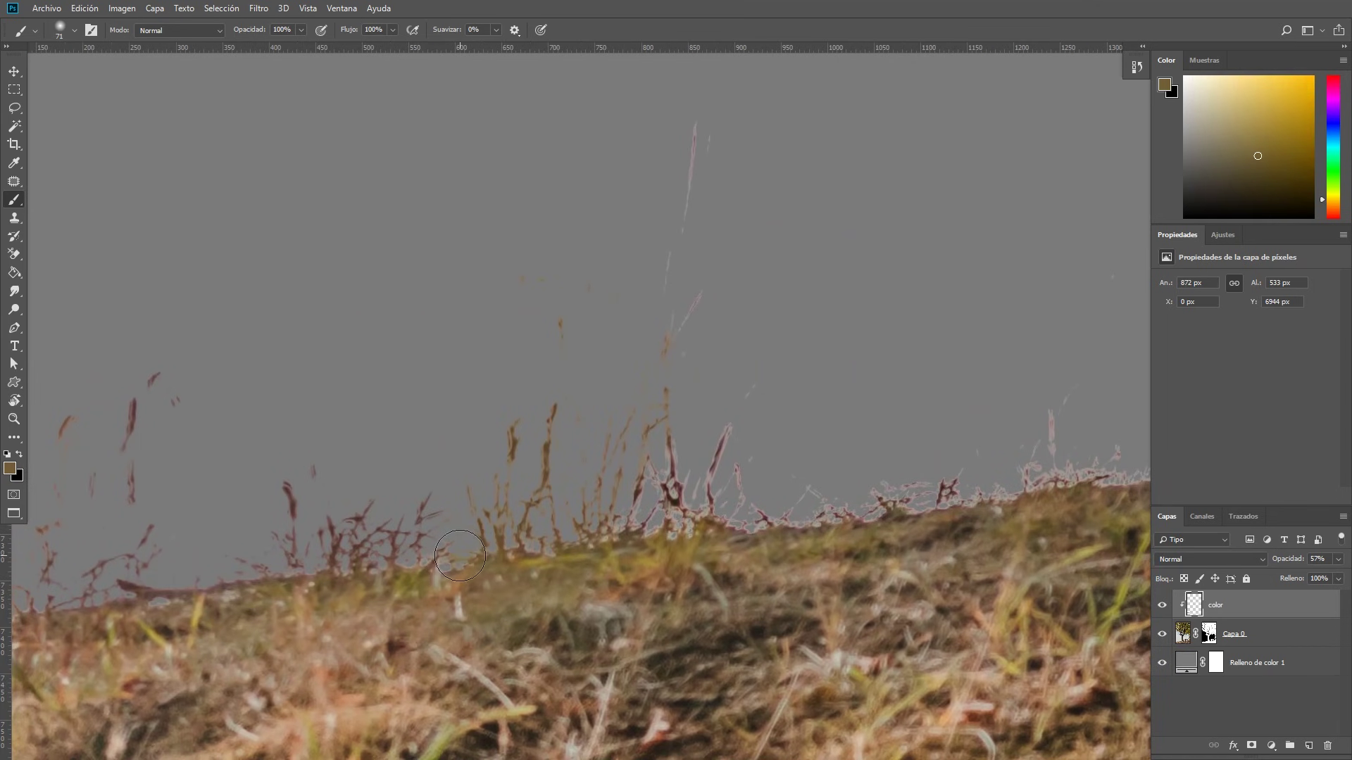
pyautogui.hscroll(3, 422, 556)
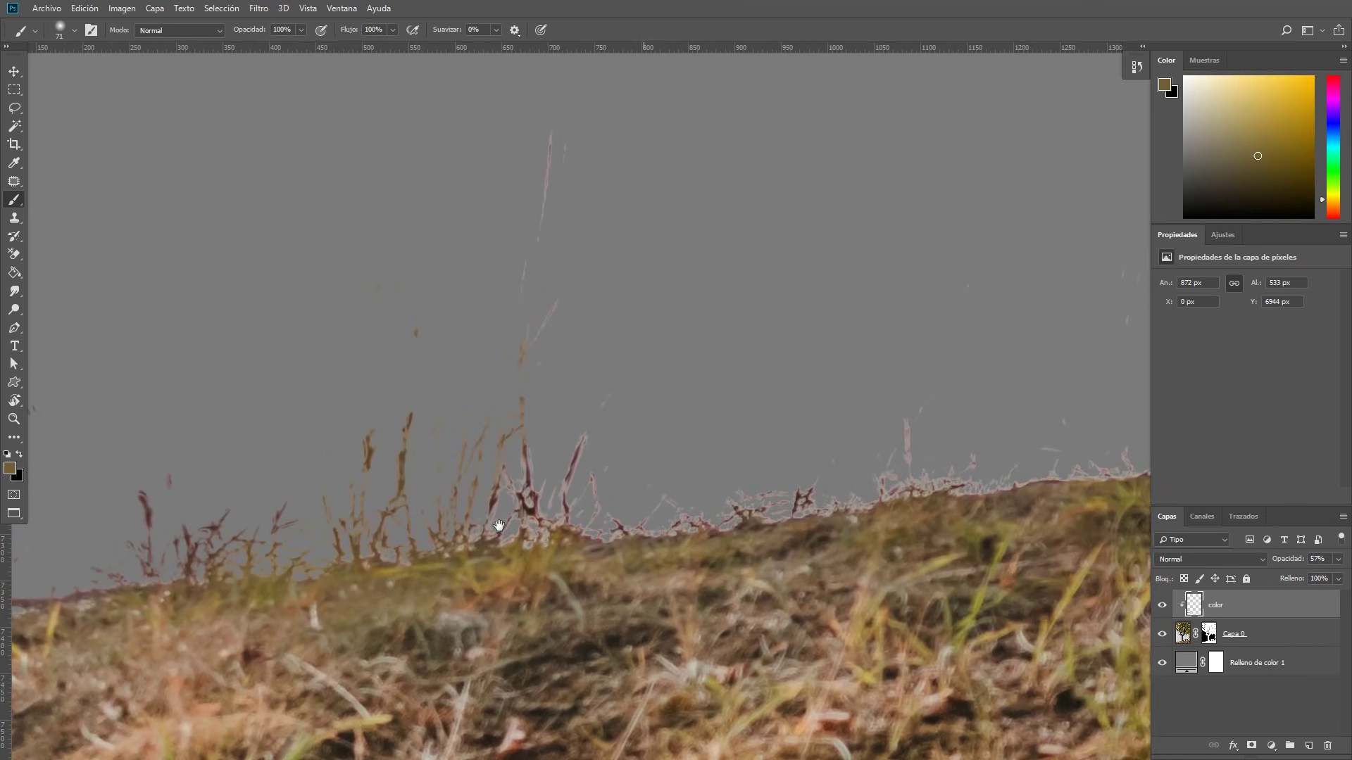
pyautogui.hscroll(1, 447, 553)
# Step: Paint the pink fringe along the grass with sampled darker browns
pyautogui.keyDown('alt'); pyautogui.click(476, 555); pyautogui.keyUp('alt')
pyautogui.moveTo(486, 549); pyautogui.dragTo(448, 507)
pyautogui.keyDown('alt'); pyautogui.click(424, 556); pyautogui.keyUp('alt')
pyautogui.moveTo(426, 553)
pyautogui.mouseDown()
pyautogui.moveTo(525, 553)
pyautogui.moveTo(525, 443)
pyautogui.mouseUp()
pyautogui.keyDown('alt'); pyautogui.click(531, 538); pyautogui.keyUp('alt')
pyautogui.hscroll(3, 544, 488)
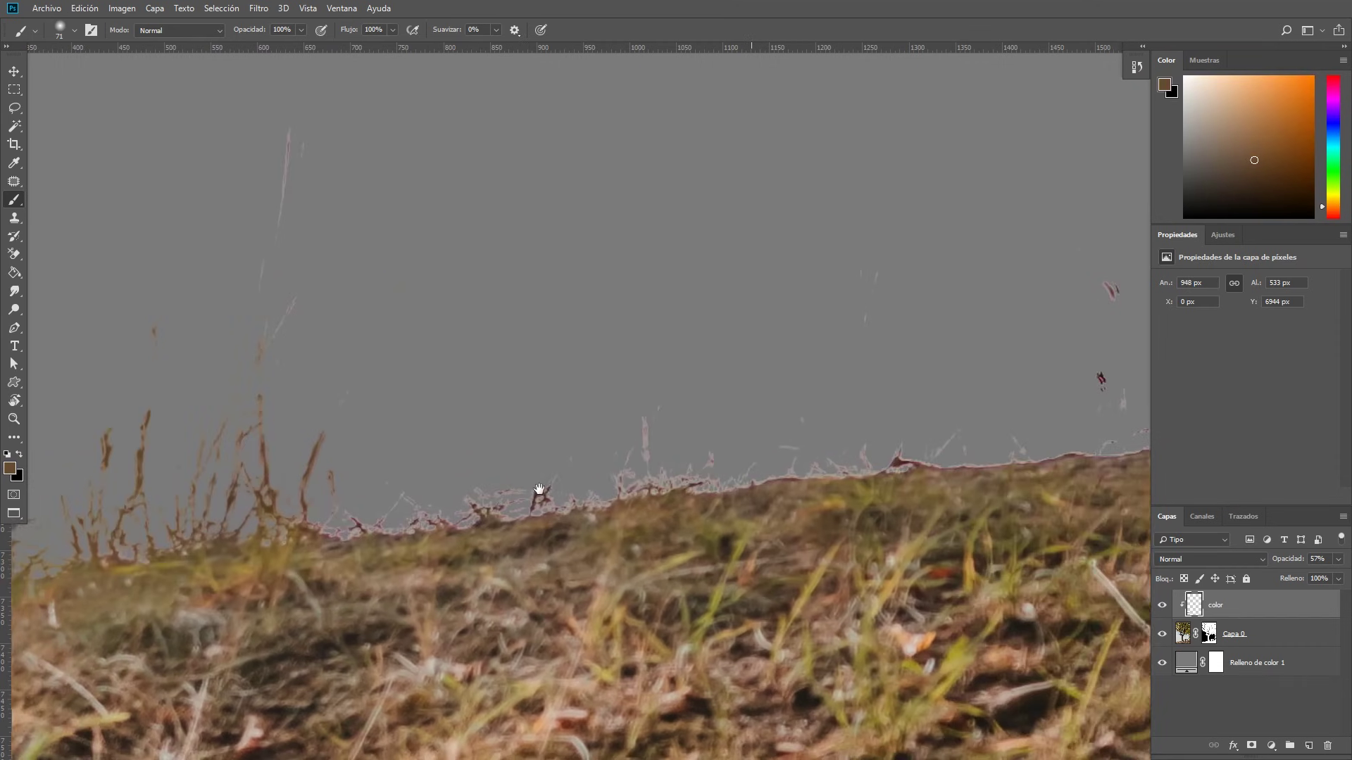
# Step: Paint two pink grass stems reddish-brown, then sample a lighter tan from the ground
pyautogui.keyDown('alt'); pyautogui.click(304, 470); pyautogui.keyUp('alt')
pyautogui.moveTo(290, 299); pyautogui.dragTo(272, 349)
pyautogui.moveTo(284, 134); pyautogui.dragTo(281, 242)
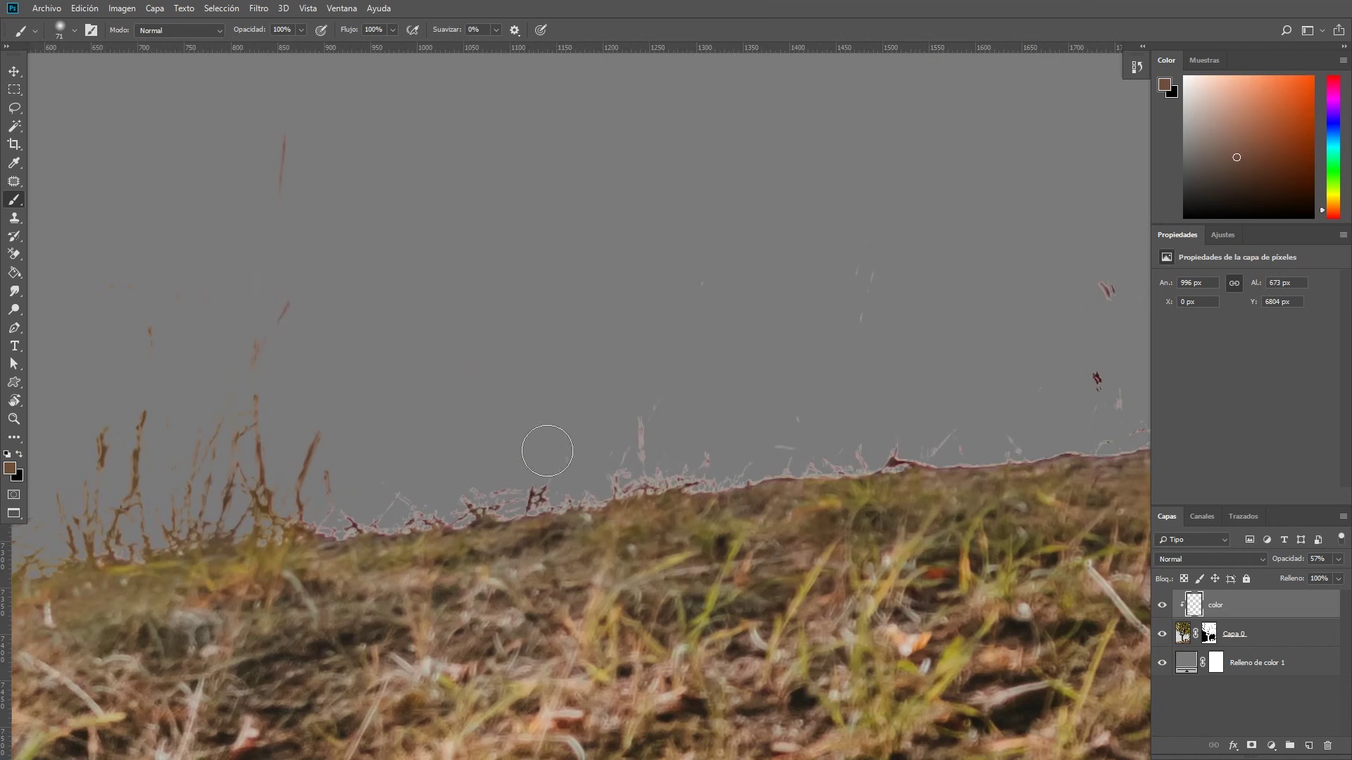
pyautogui.keyDown('alt'); pyautogui.click(350, 532); pyautogui.keyUp('alt')
# Step: Sample a yellow-brown from the foliage and fit the whole image in view
pyautogui.hscroll(7, 627, 436)
pyautogui.hscroll(3, 338, 483)
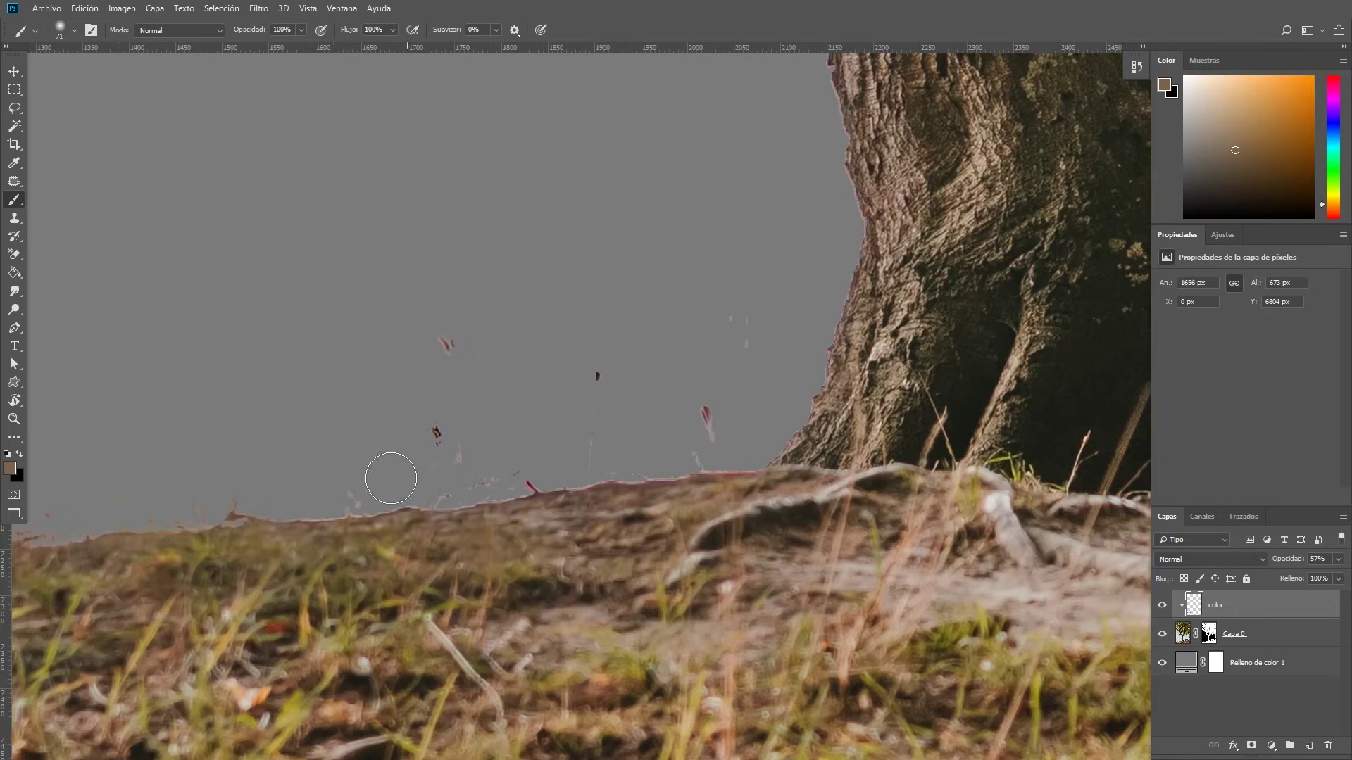
pyautogui.hscroll(2, 633, 406)
pyautogui.hscroll(12, 446, 431)
pyautogui.hscroll(5, 567, 516)
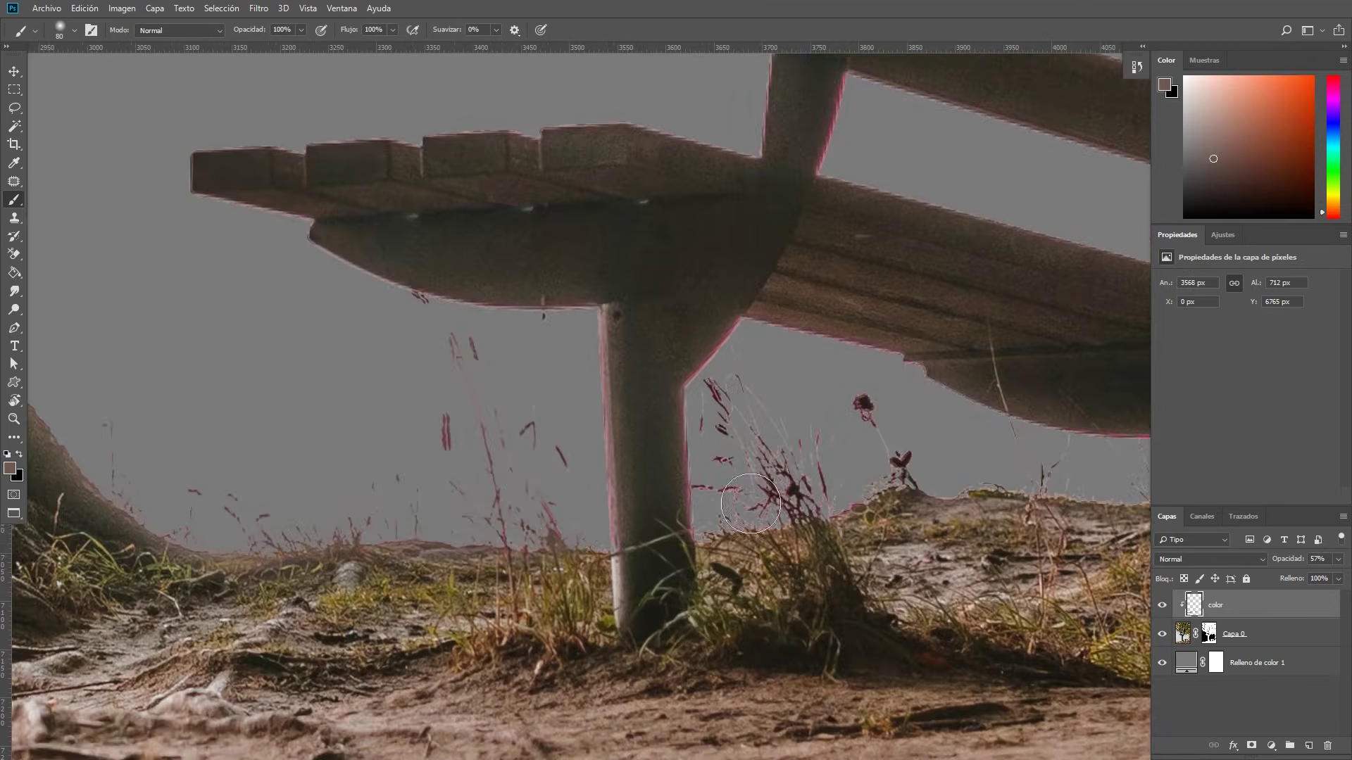
pyautogui.scroll(-3, 568, 516)
pyautogui.hscroll(10, 567, 423)
pyautogui.keyDown('alt'); pyautogui.click(589, 353); pyautogui.keyUp('alt')
pyautogui.scroll(3, 434, 269)
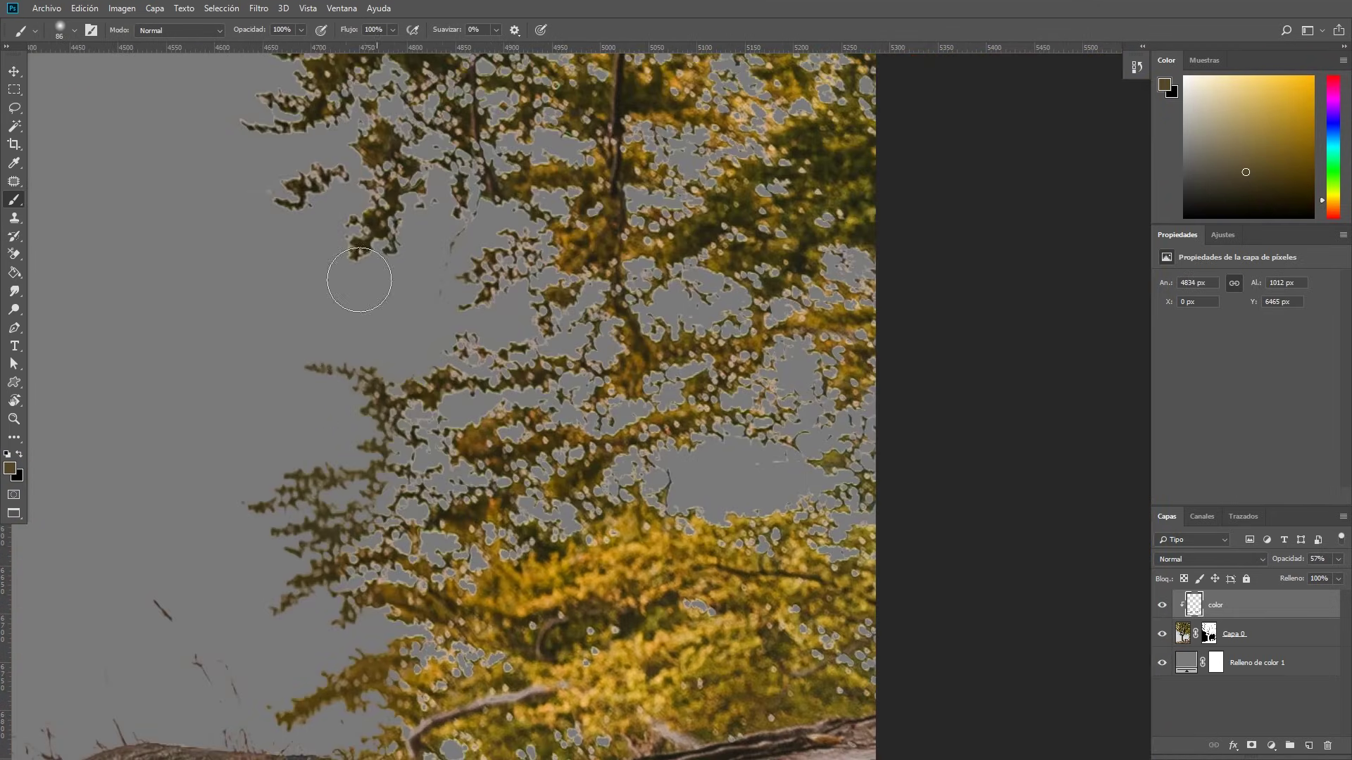
pyautogui.scroll(-5, 435, 270)
pyautogui.doubleClick(1186, 663)
pyautogui.click(1101, 115)
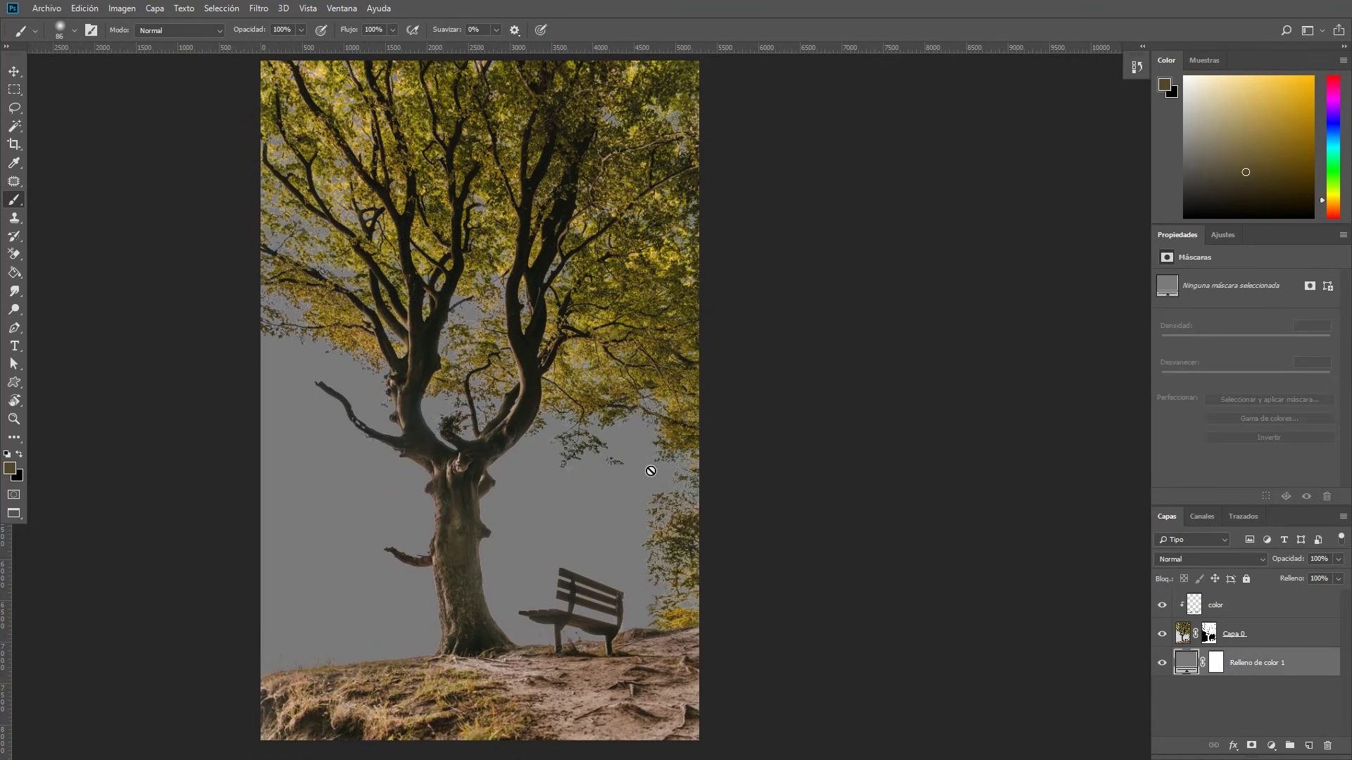
pyautogui.doubleClick(1189, 668)
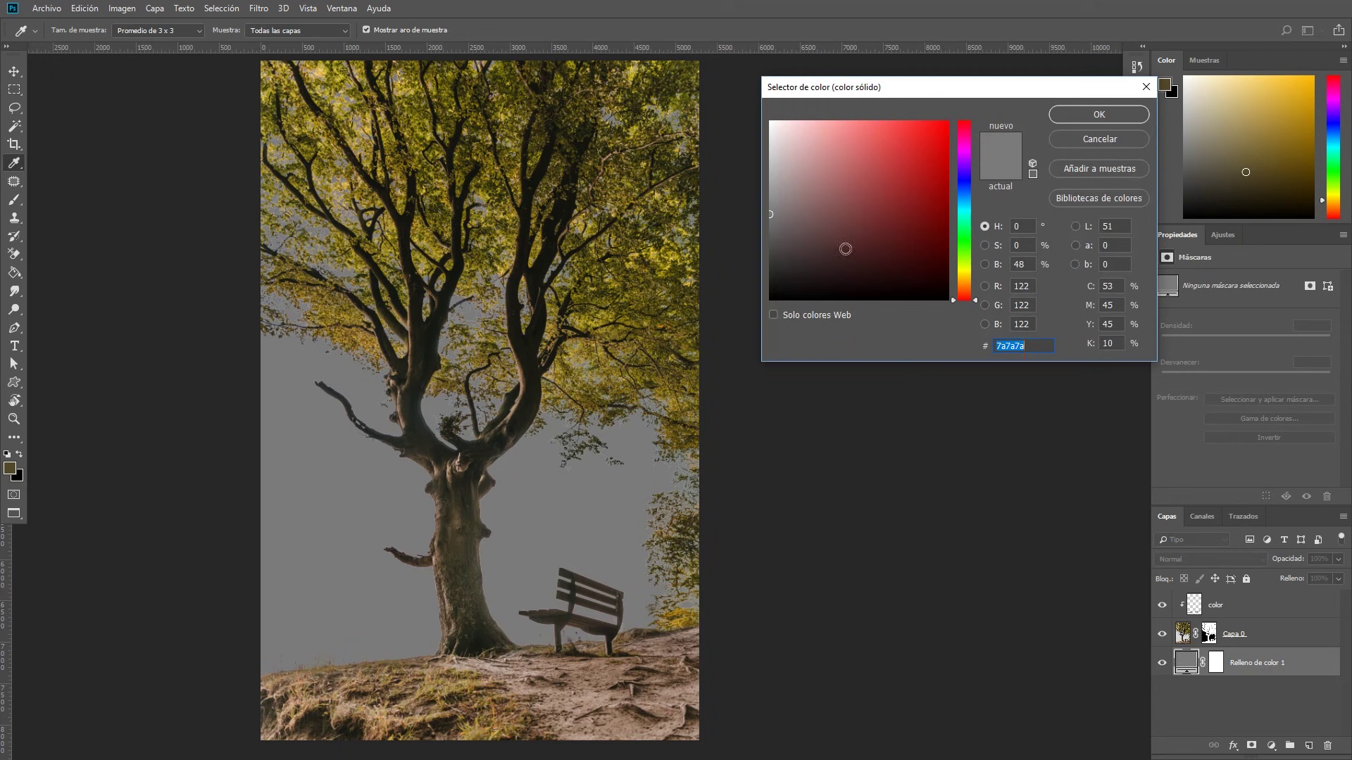
pyautogui.moveTo(771, 204)
pyautogui.mouseDown()
pyautogui.moveTo(898, 149)
pyautogui.moveTo(829, 162)
pyautogui.mouseUp()
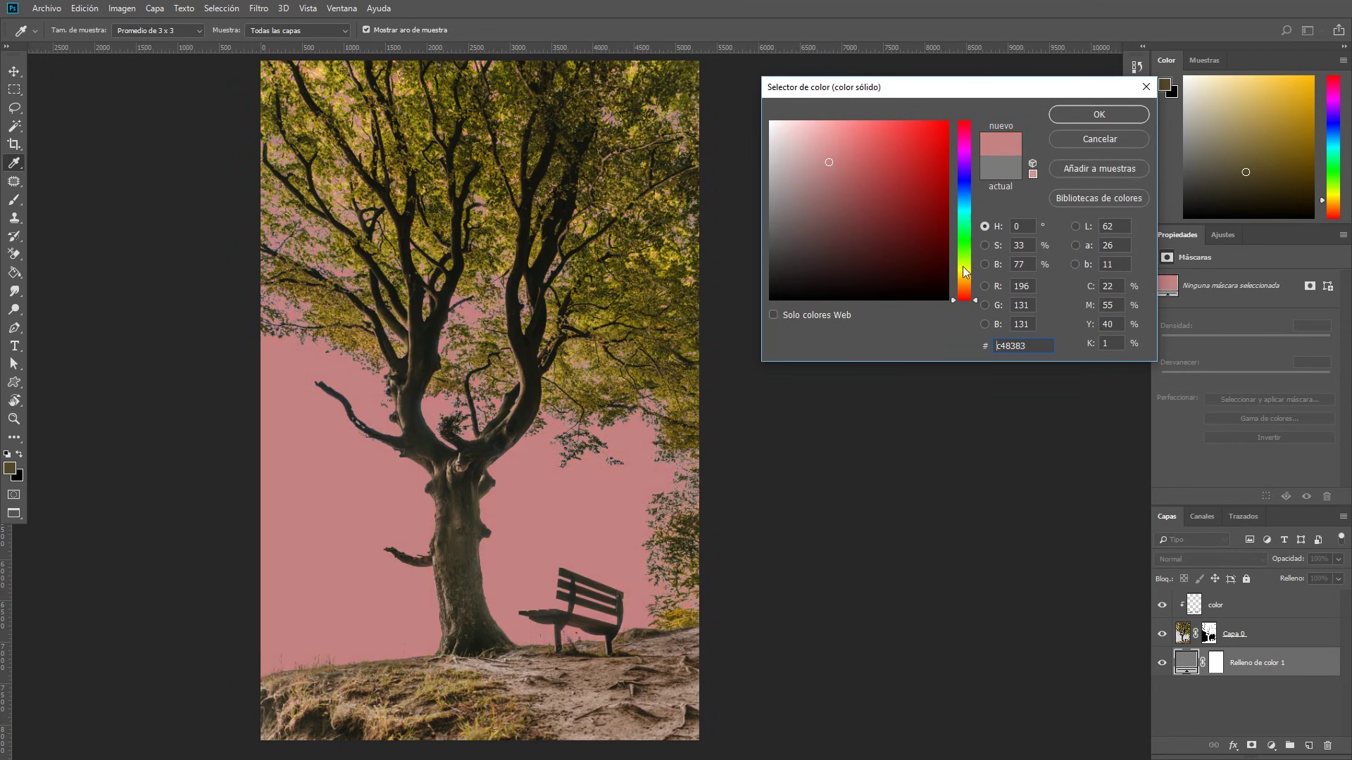
pyautogui.moveTo(961, 266); pyautogui.dragTo(975, 185)
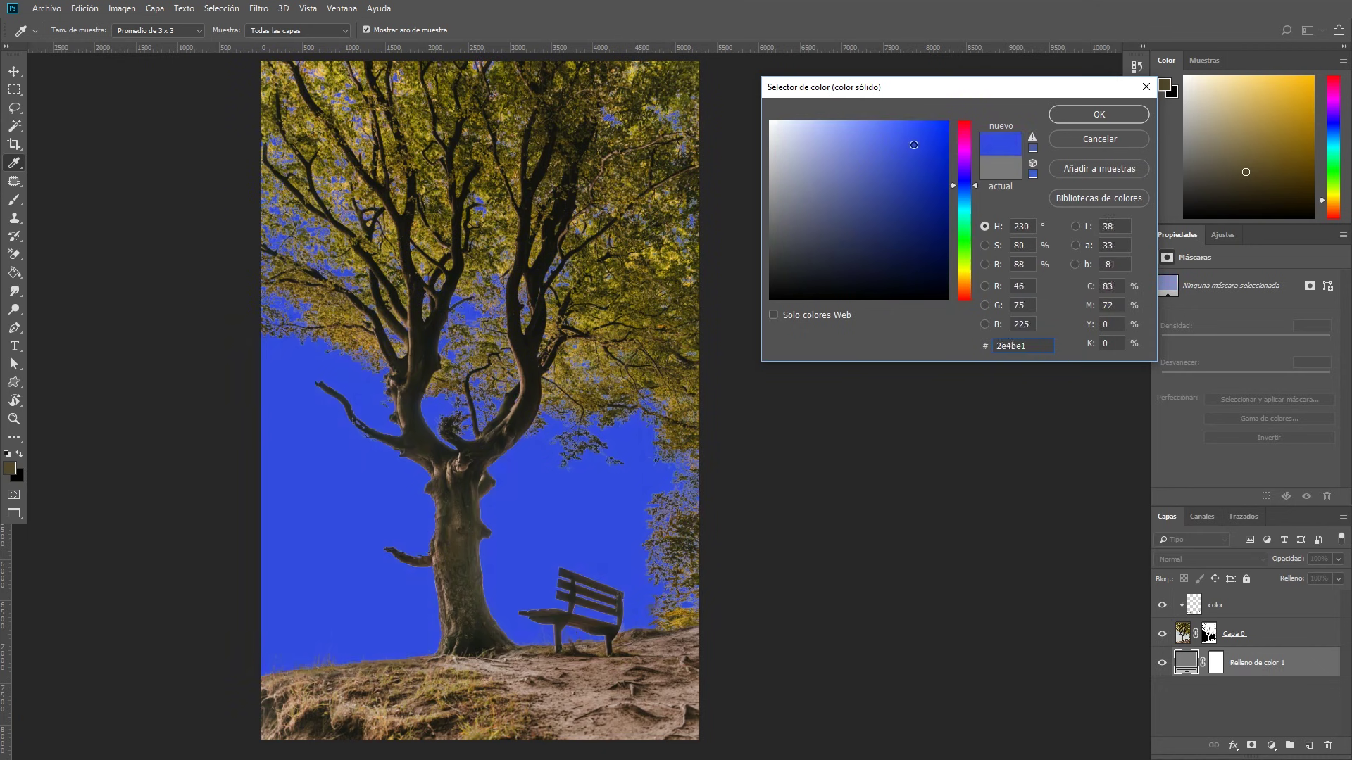
pyautogui.click(1058, 138)
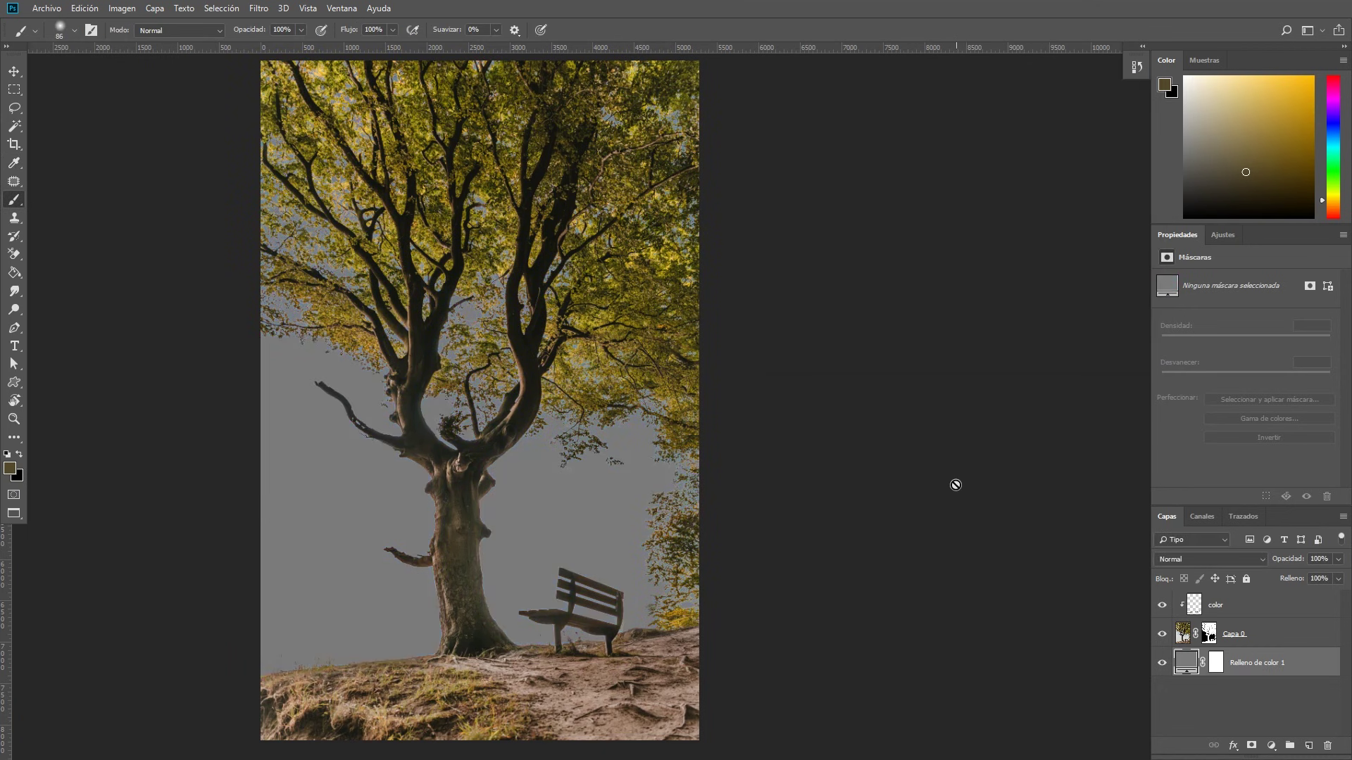